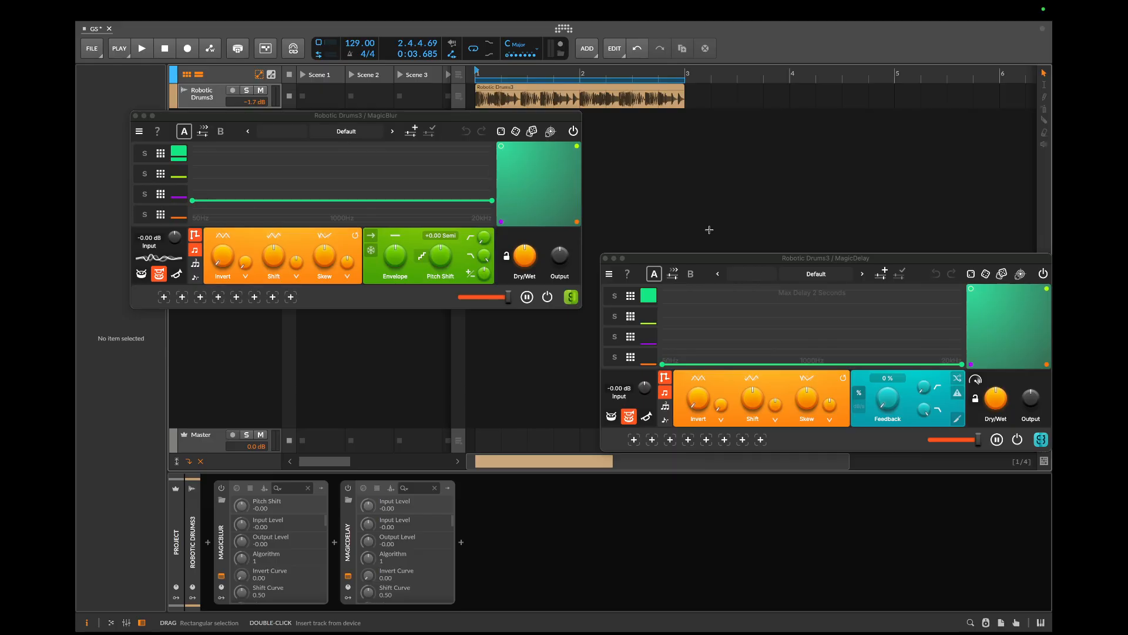
Reposition the MagicBlur and MagicDelay plugin windows, then close the MagicDelay window
left_click_drag(526, 120, 513, 145)
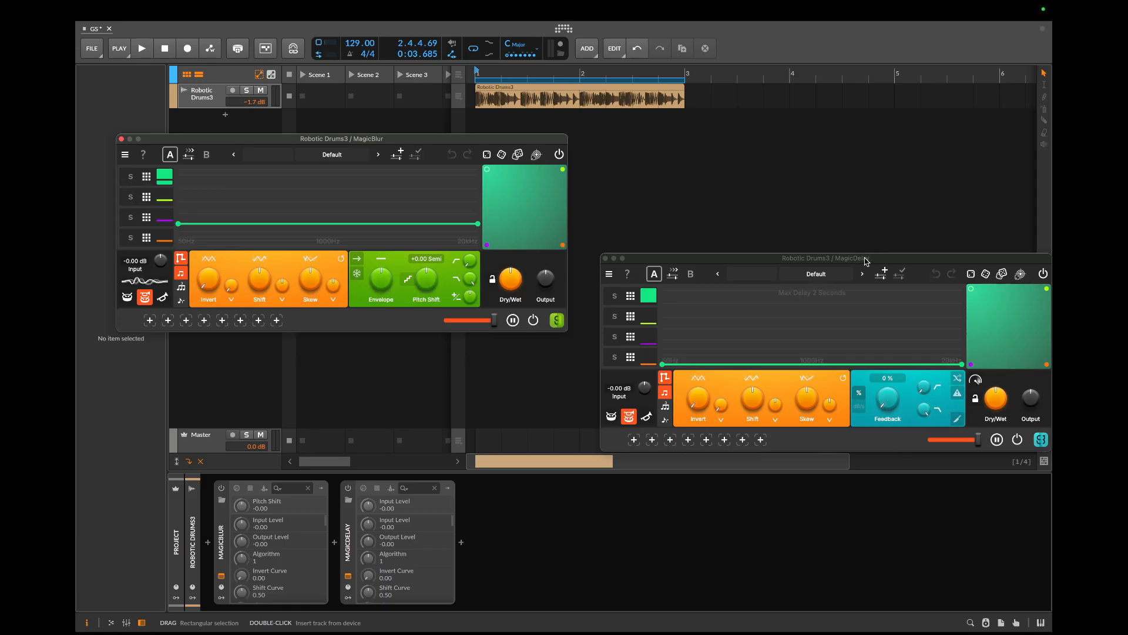
mouse_move(866, 261)
left_mouse_down()
mouse_move(839, 252)
mouse_move(853, 256)
left_mouse_up()
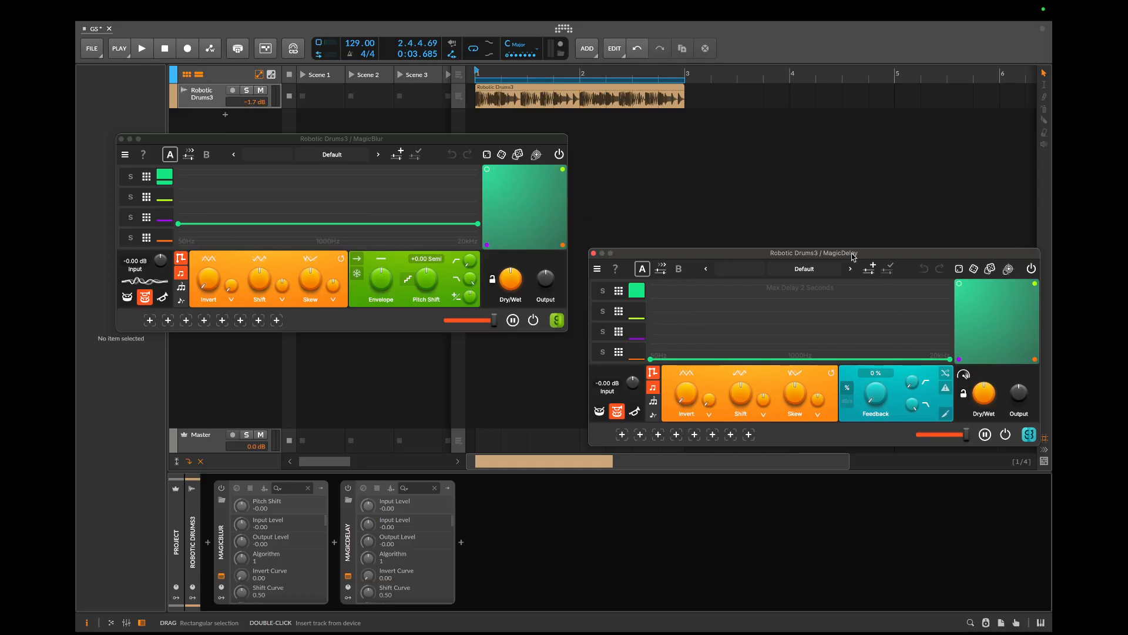
left_click(593, 254)
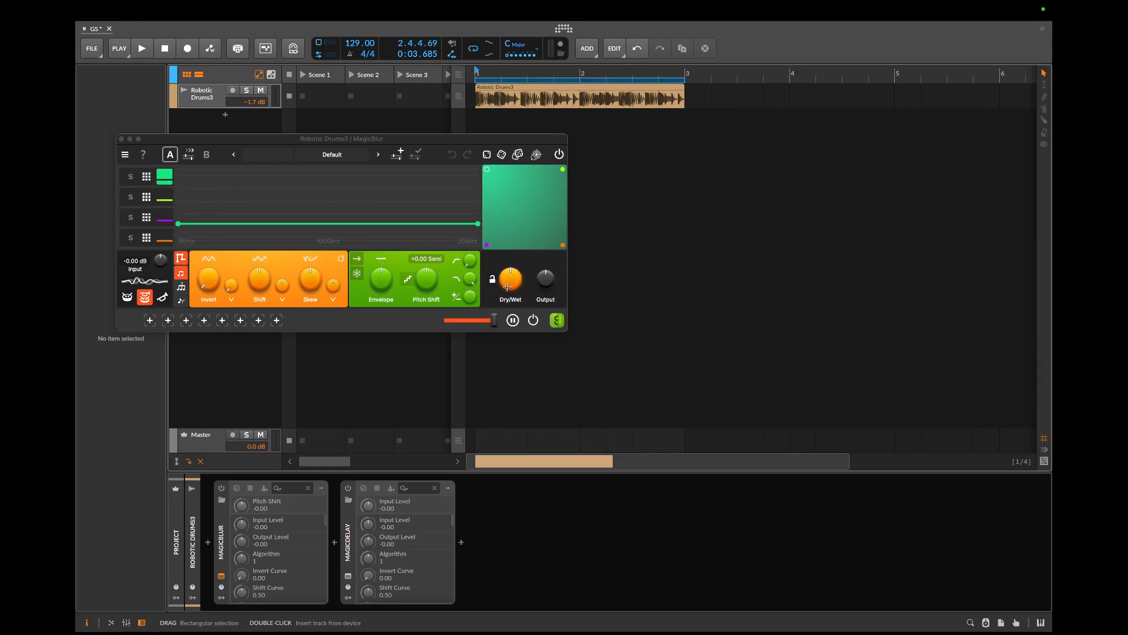
Set MagicBlur's Dry/Wet to 0.00 and audition the drum loop with the MagicBlur device enabled
left_click_drag(507, 286, 508, 330)
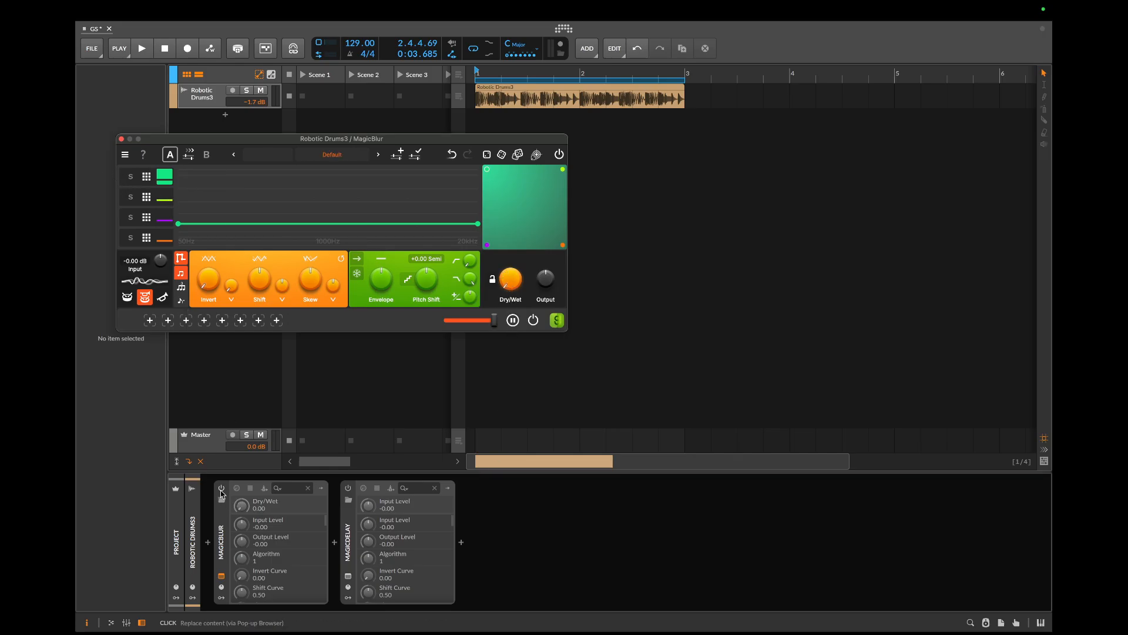
left_click(222, 493)
key("space")
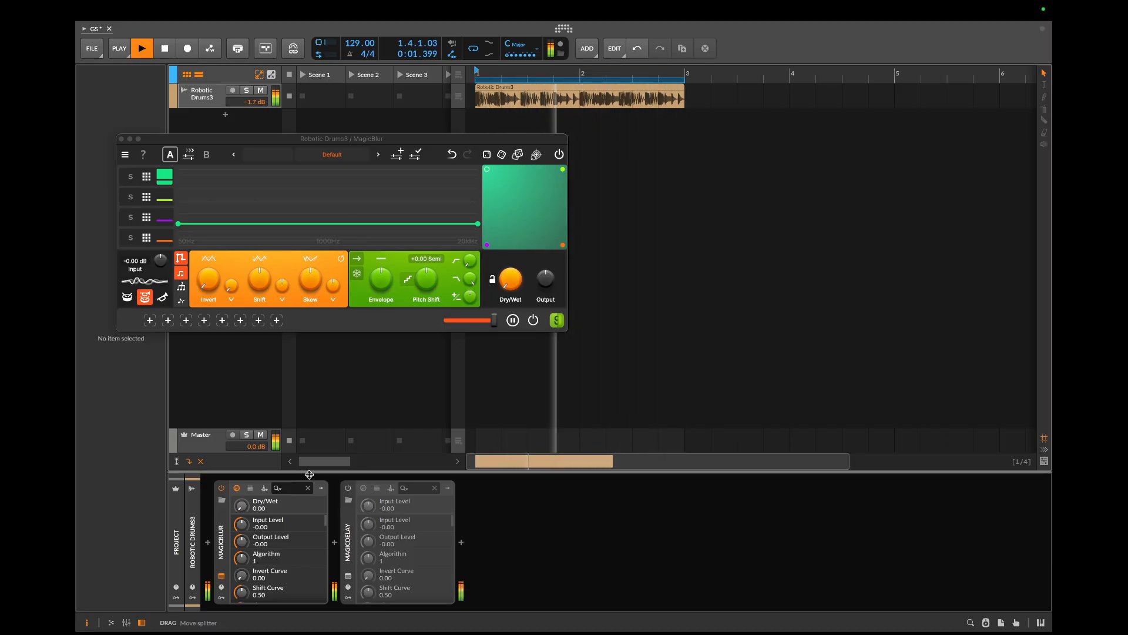
key("space")
key("2")
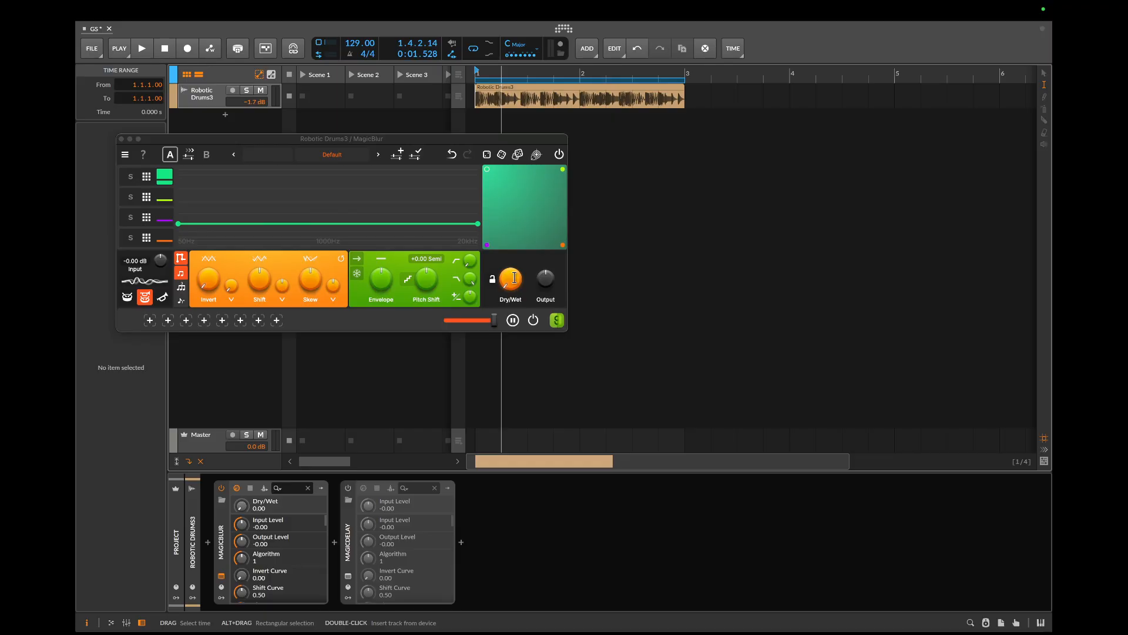
Raise MagicBlur's Dry/Wet to 1.00 while the drum loop plays
key("space")
left_click_drag(515, 277, 511, 139)
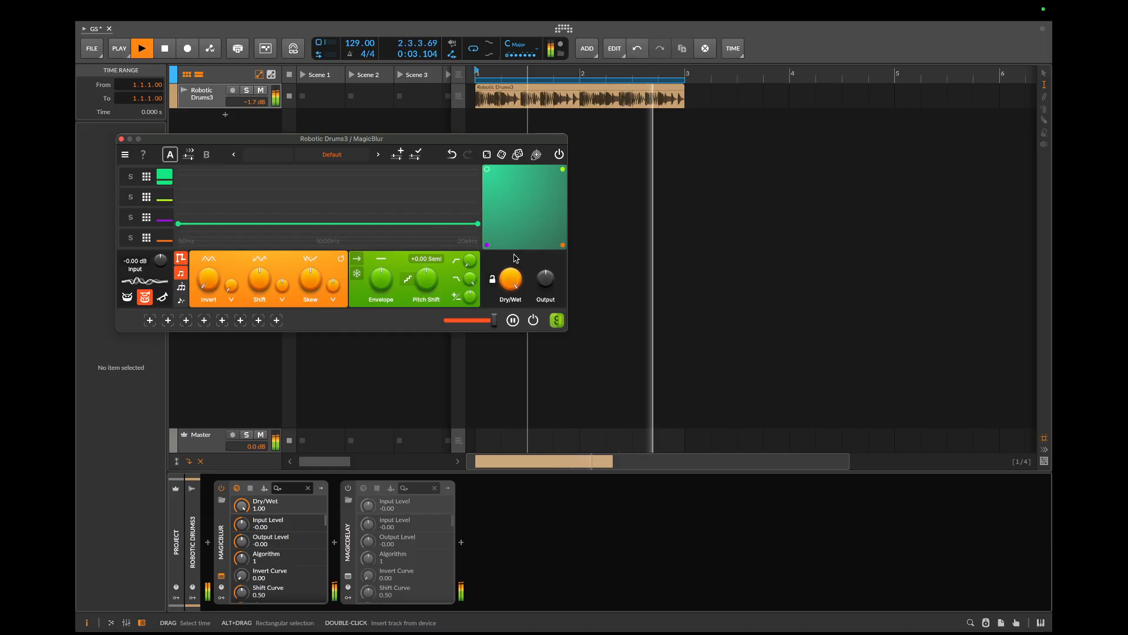
key("space")
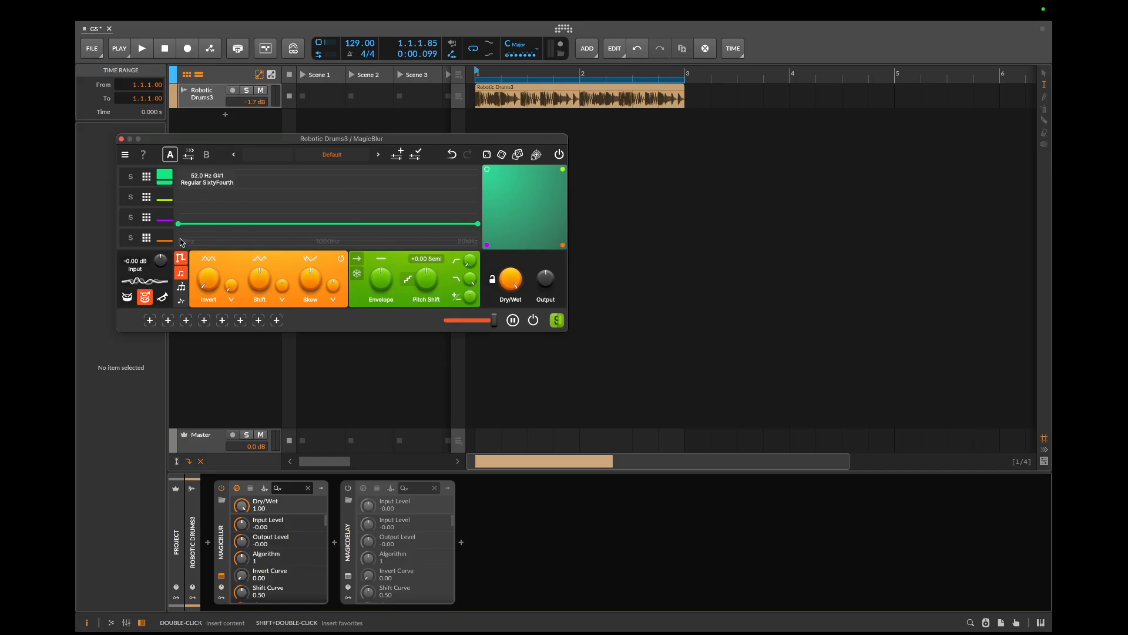
Switch the blur curves to linear segments, lower the green curve's low-frequency end close to the minimum and audition the loop
left_click(182, 258)
left_click_drag(179, 226, 179, 238)
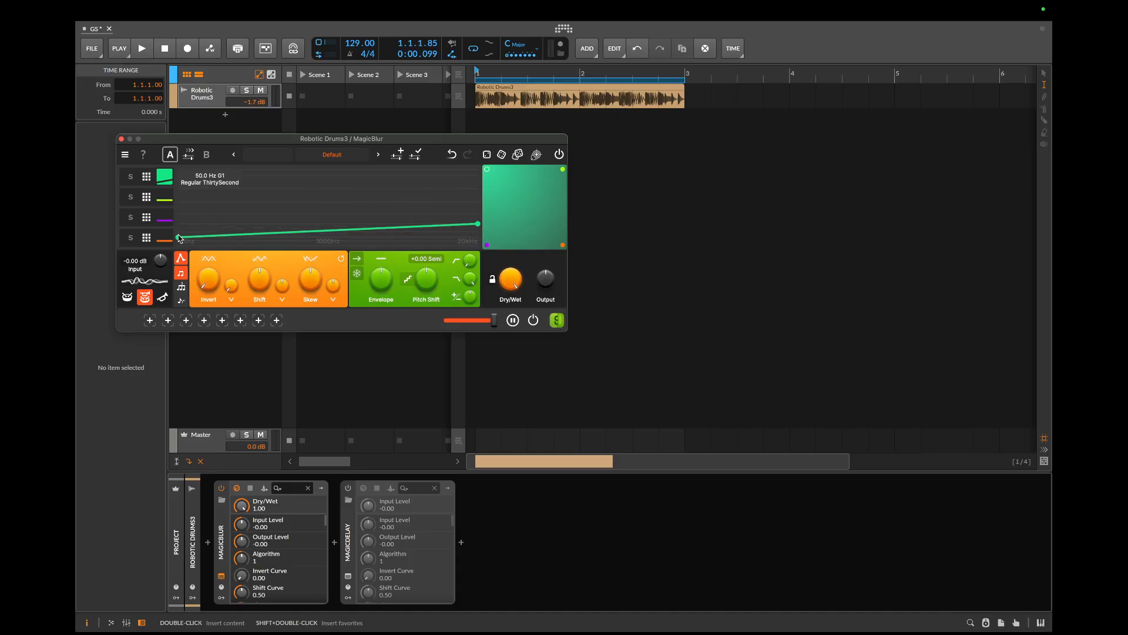
mouse_move(179, 237)
left_mouse_down()
mouse_move(176, 218)
mouse_move(174, 249)
left_mouse_up()
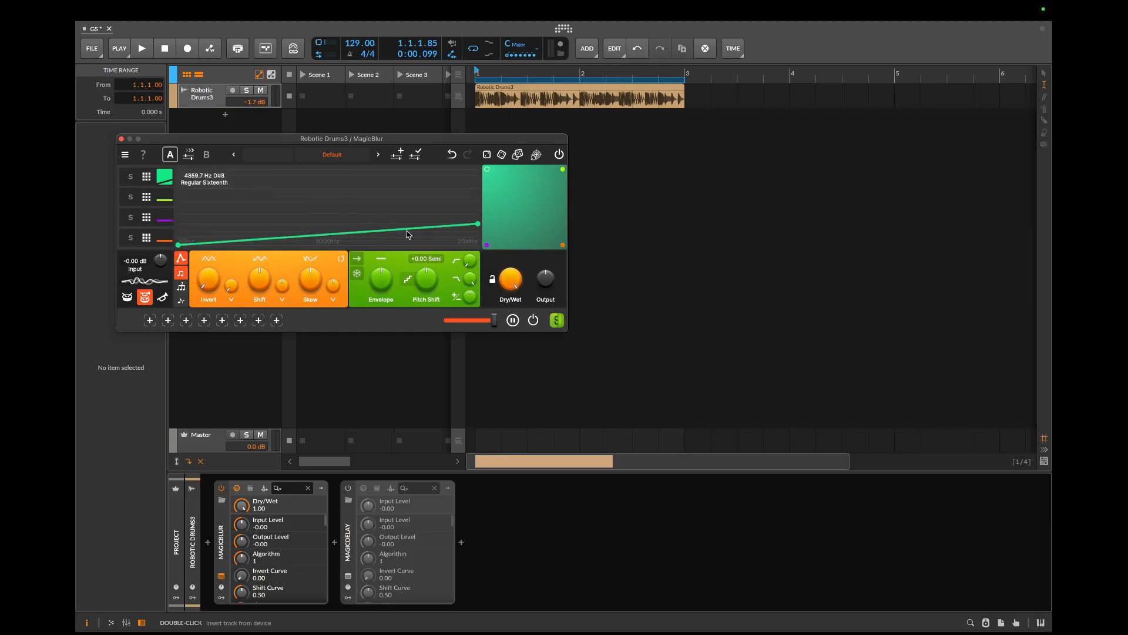
left_click_drag(479, 224, 480, 228)
key("space")
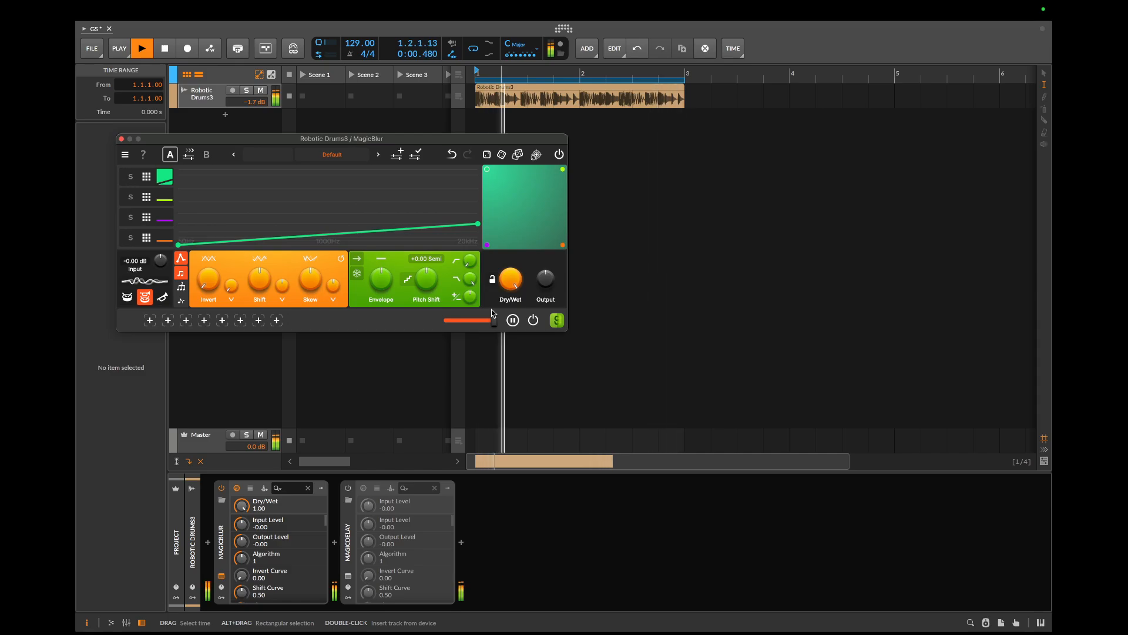
key("space")
Switch the curve times from synced note values to milliseconds and lower the green curve's high-frequency end during playback
left_click(182, 273)
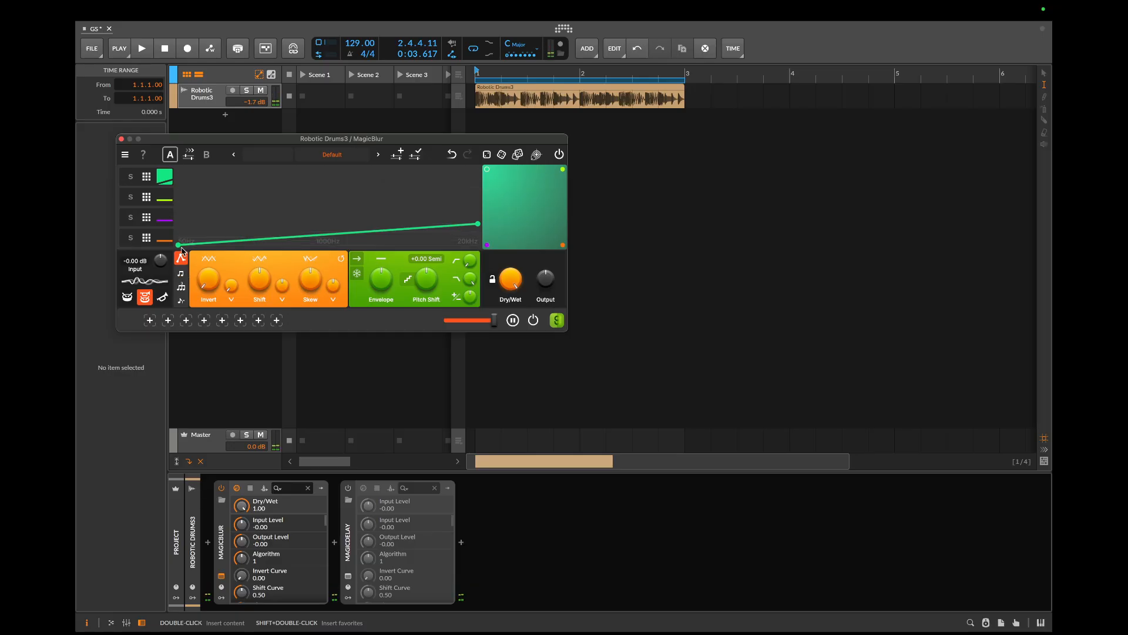
mouse_move(178, 245)
left_mouse_down()
mouse_move(178, 229)
mouse_move(176, 243)
left_mouse_up()
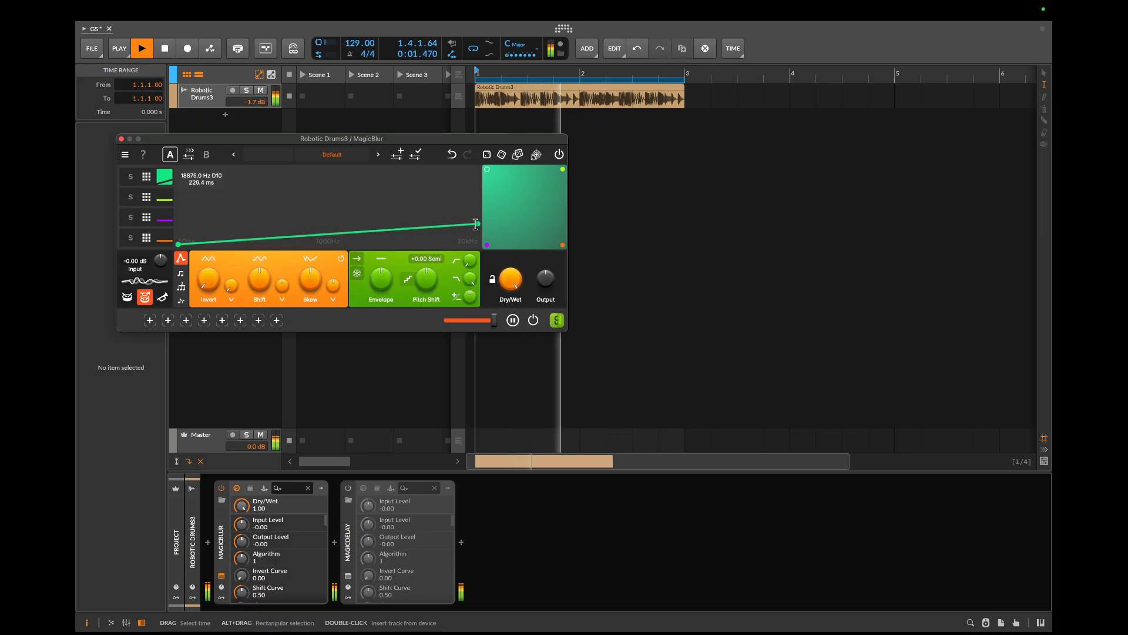
left_click_drag(478, 224, 479, 238)
key("space")
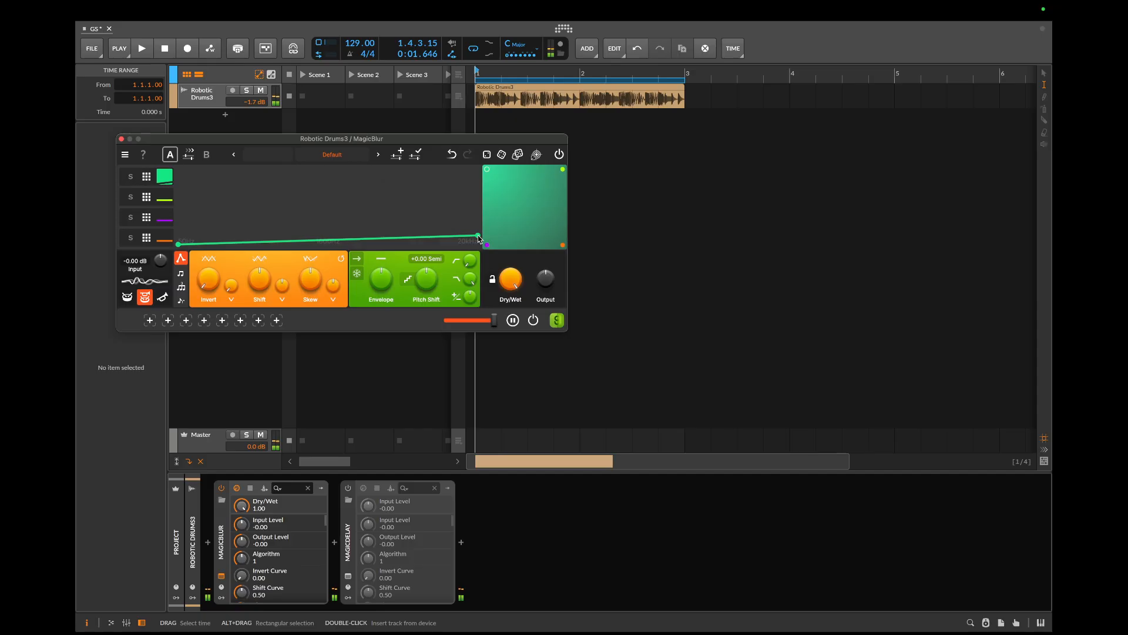
Reverse the green curve's slope by raising its low-frequency end and lowering its high-frequency end, and audition the loop
left_click_drag(179, 245, 179, 237)
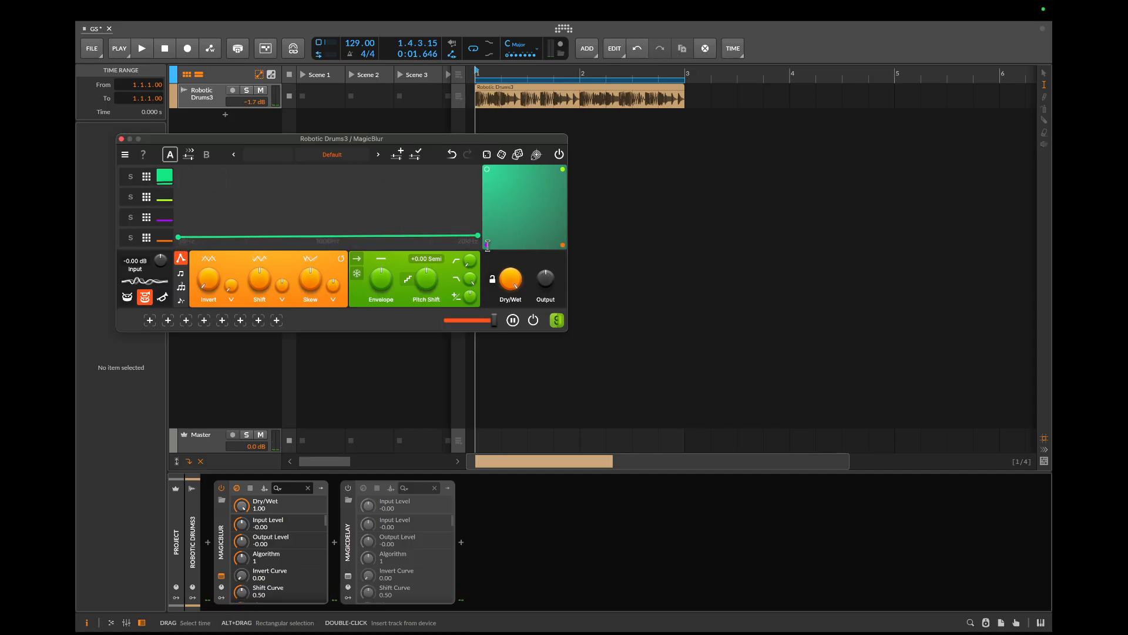
left_click_drag(477, 237, 479, 244)
key("space")
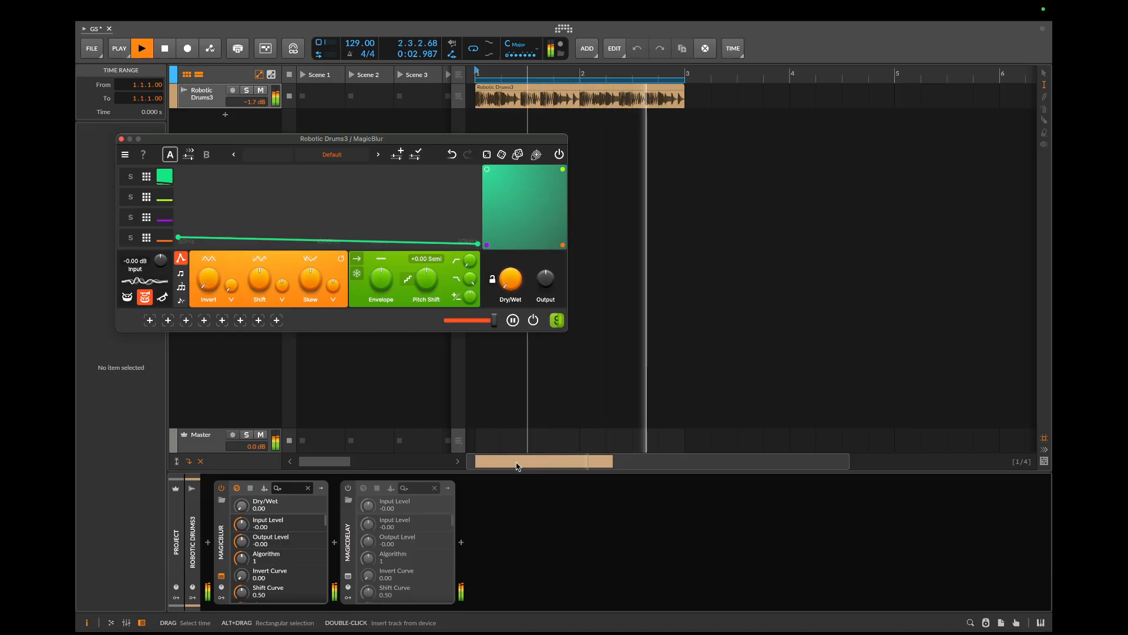
key("space")
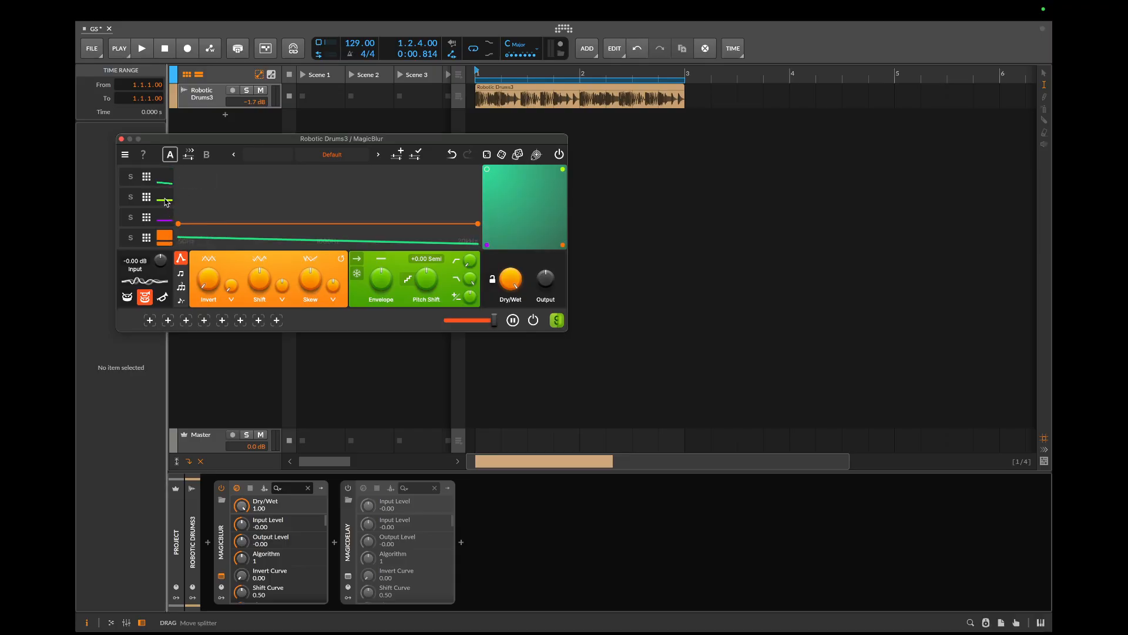
Shape the yellow curve into a zigzag by adding alternating high and low points, with a peak of about 660 ms in the lows
left_click(224, 221)
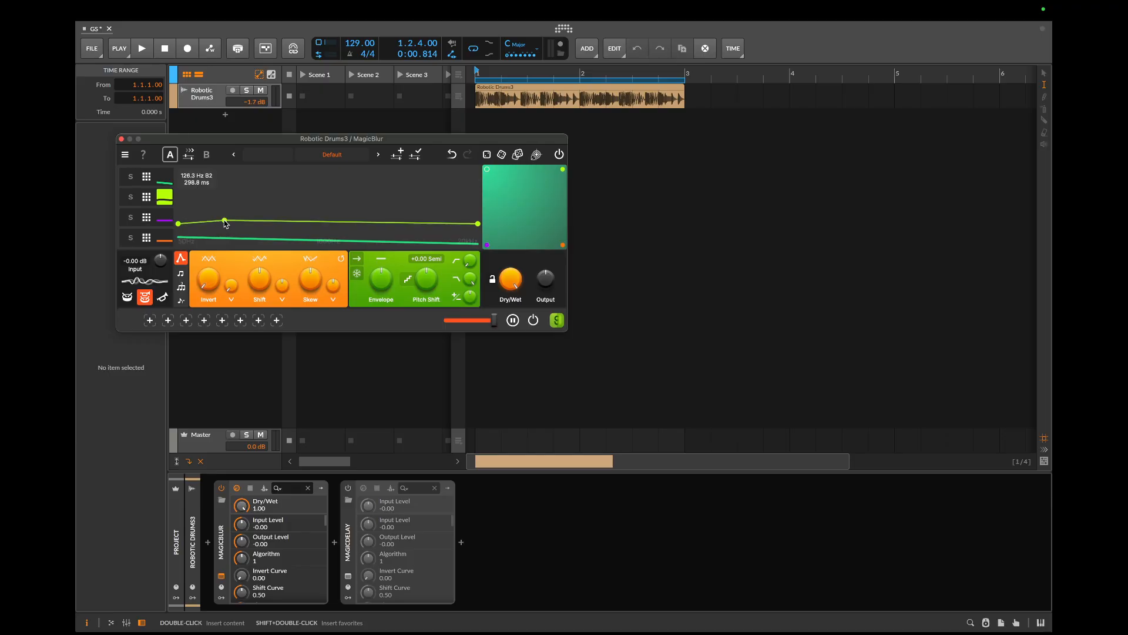
left_click_drag(224, 221, 226, 234)
left_click(282, 224)
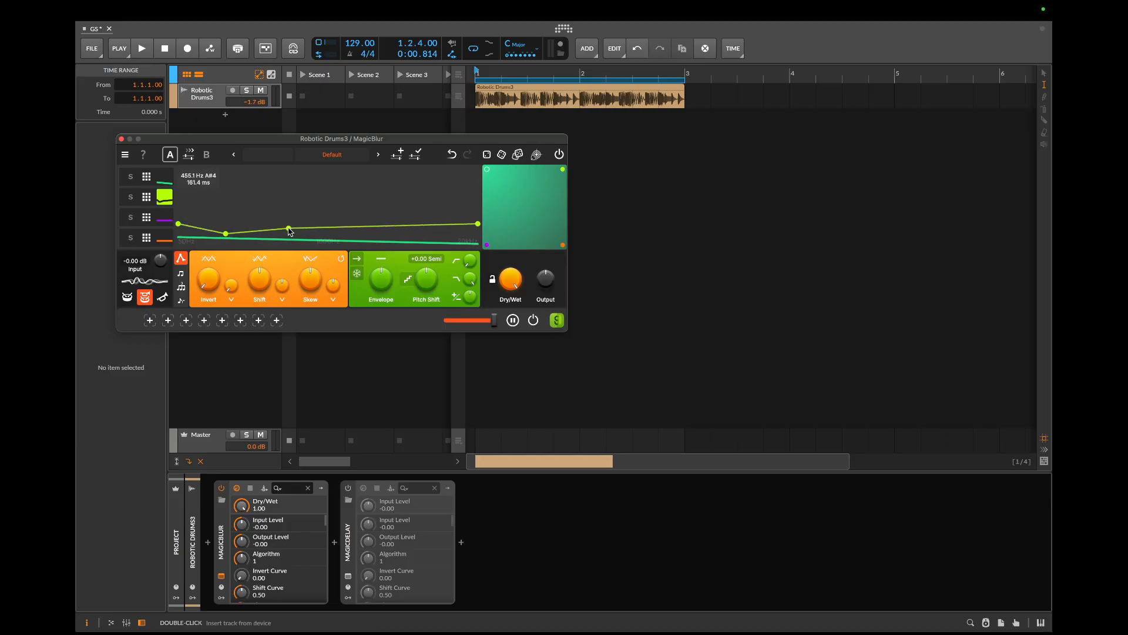
left_click_drag(300, 225, 428, 255)
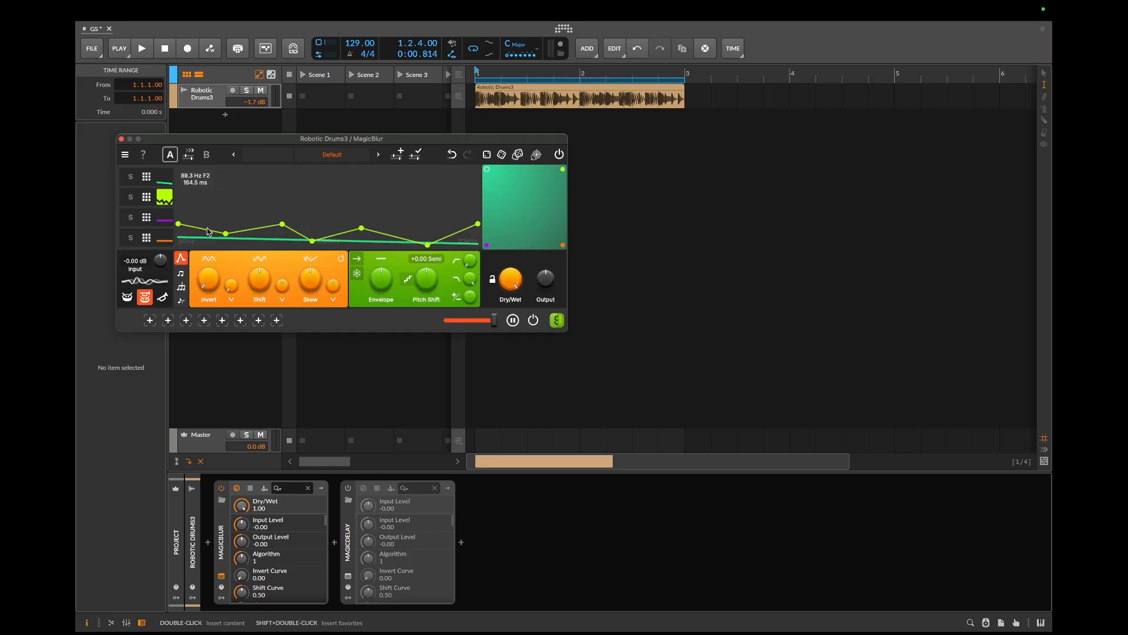
left_click_drag(201, 233, 212, 208)
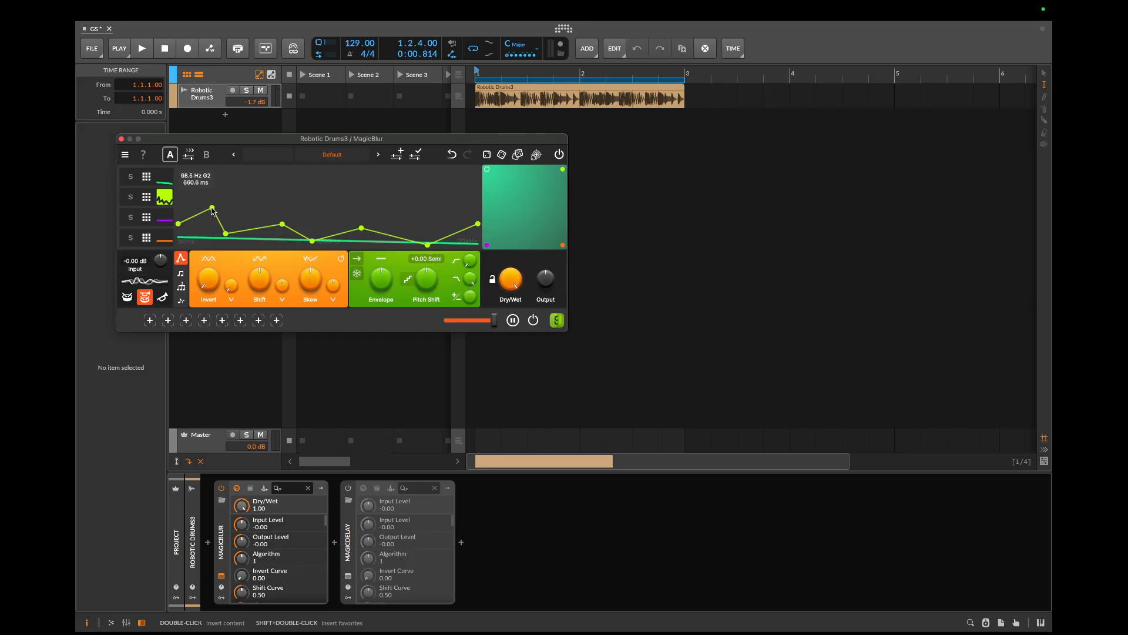
Try selecting a frequency range on the purple curve and lower the whole flat line to about 99 ms
left_click(164, 217)
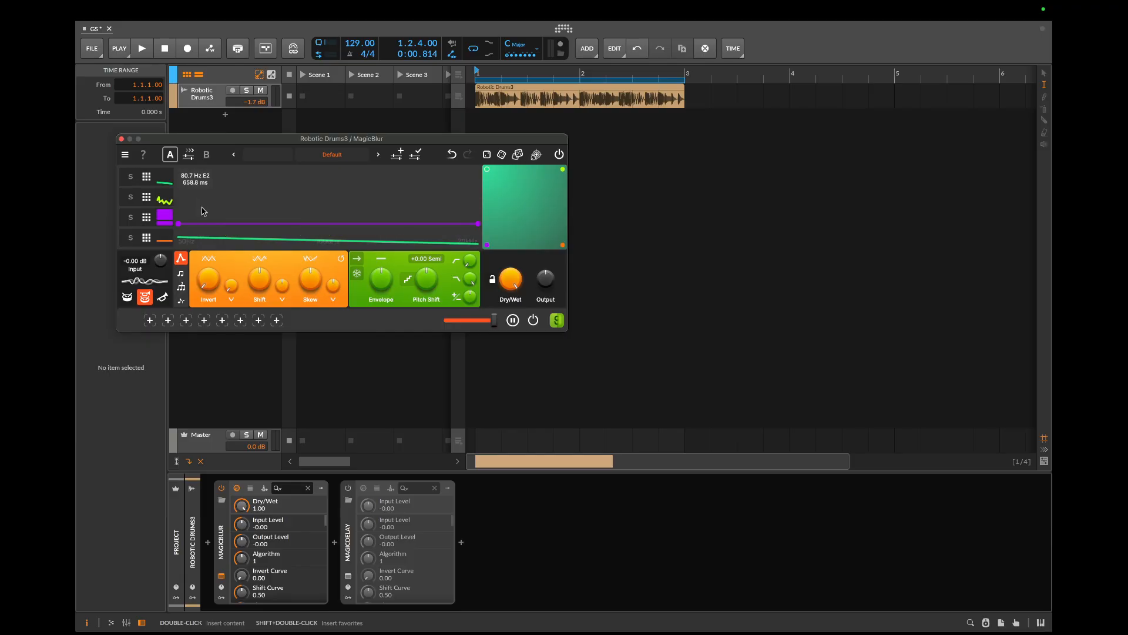
mouse_move(210, 211)
left_mouse_down()
mouse_move(328, 203)
mouse_move(326, 220)
mouse_move(328, 210)
mouse_move(282, 217)
mouse_move(325, 204)
left_mouse_up()
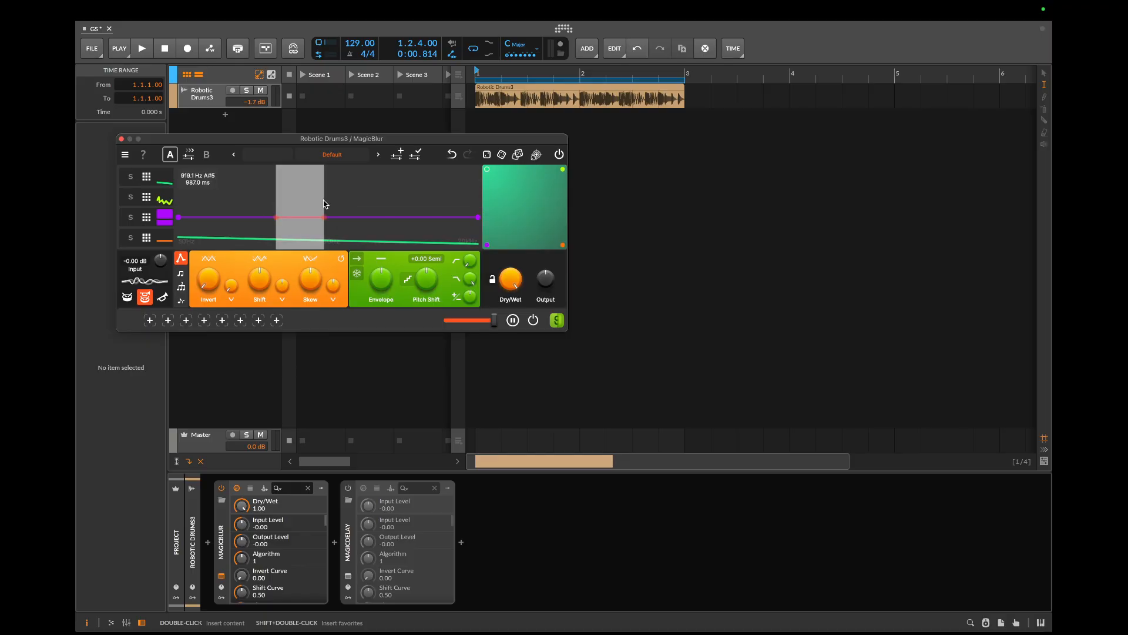
left_click(303, 224)
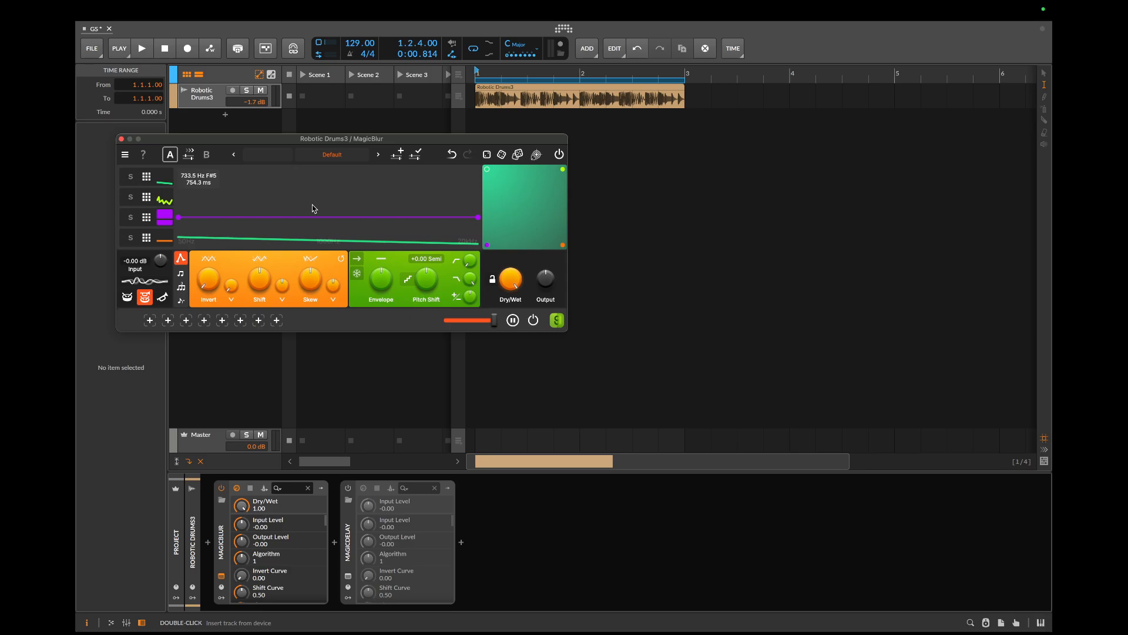
left_click_drag(312, 211, 270, 233)
Add points along the purple curve to form gentle bumps, including a higher peak in the low frequencies
double_click(270, 233)
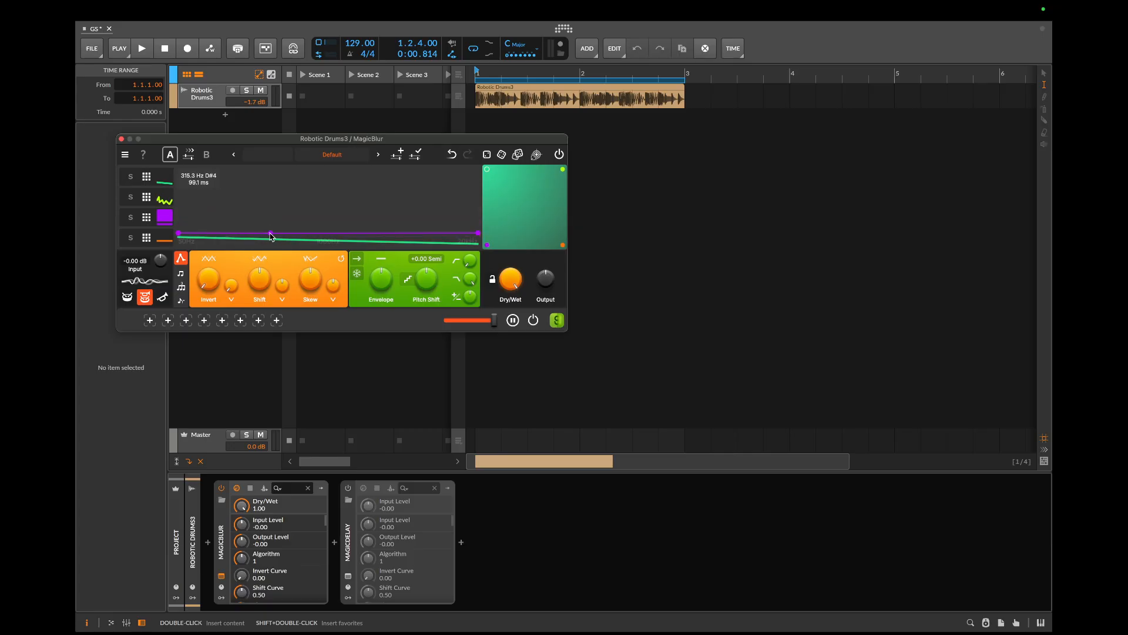
double_click(313, 228)
double_click(353, 232)
double_click(388, 235)
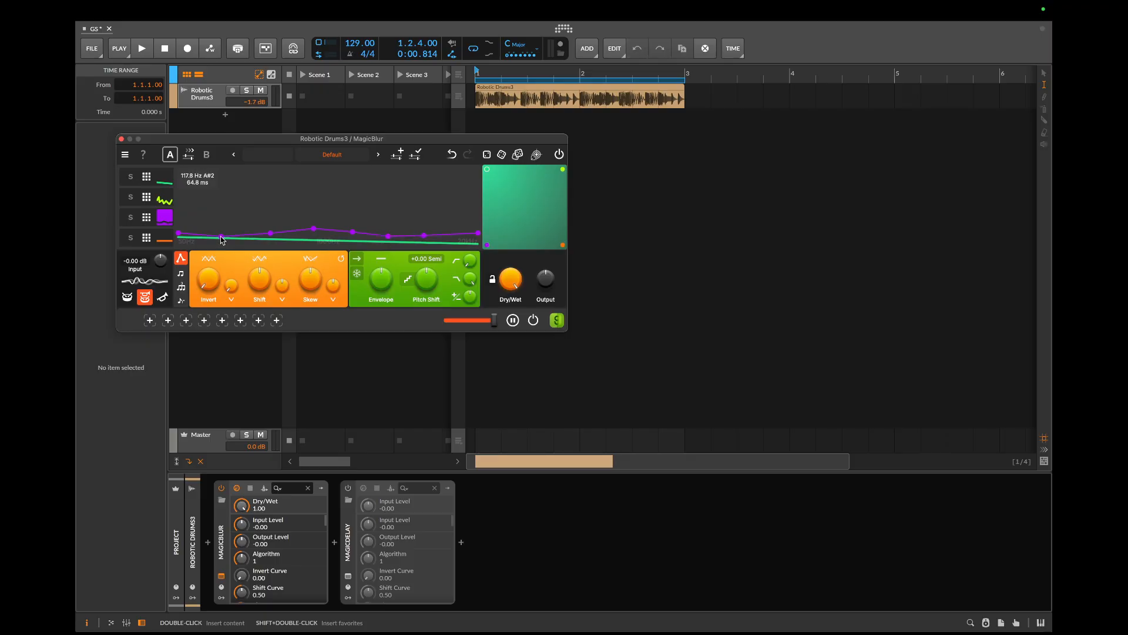
double_click(203, 227)
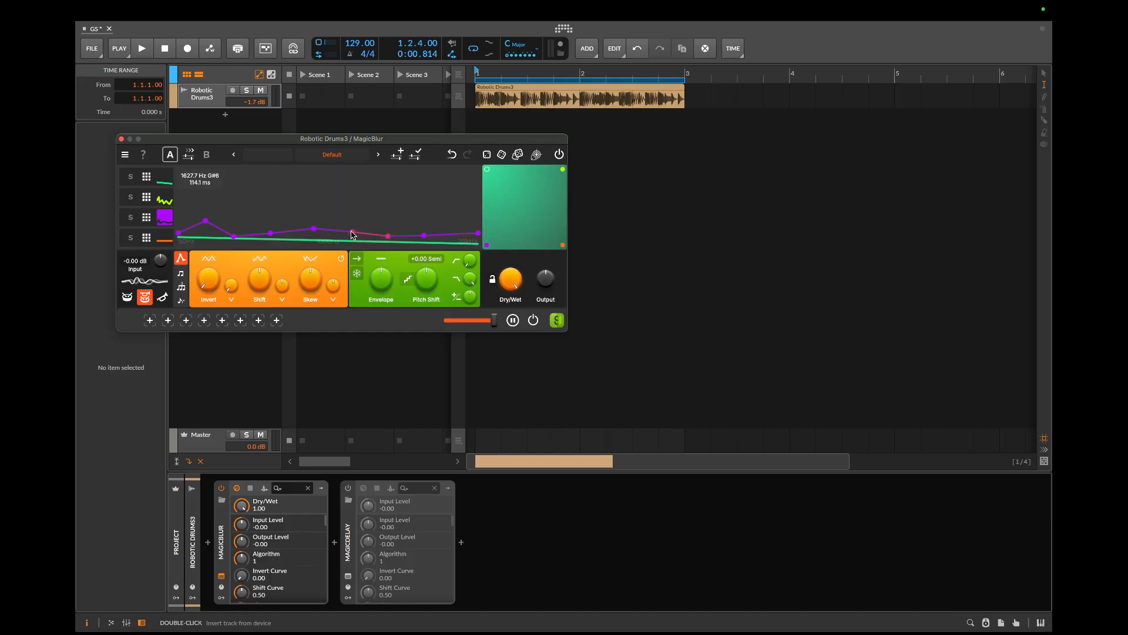
Shift groups of purple curve points across the middle and high range, then select the low-to-mid points and lower them slightly
mouse_move(352, 232)
left_mouse_down()
mouse_move(335, 201)
mouse_move(355, 233)
mouse_move(340, 243)
mouse_move(350, 232)
left_mouse_up()
left_click_drag(459, 235, 459, 238)
mouse_move(425, 238)
left_mouse_down()
mouse_move(426, 222)
mouse_move(417, 242)
left_mouse_up()
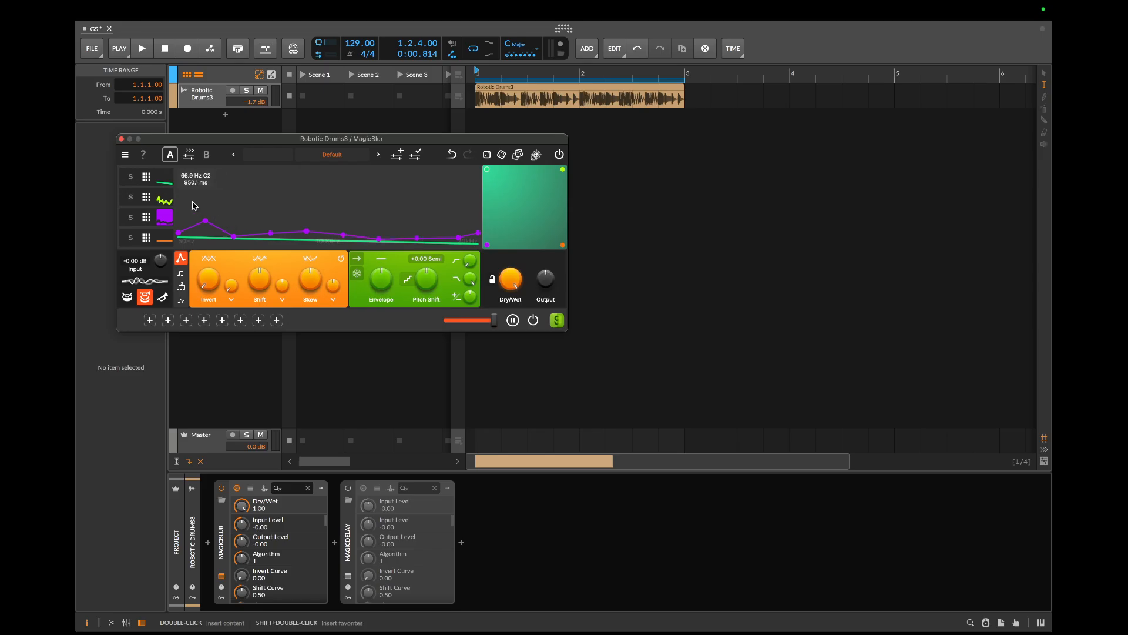
left_click_drag(194, 204, 310, 237)
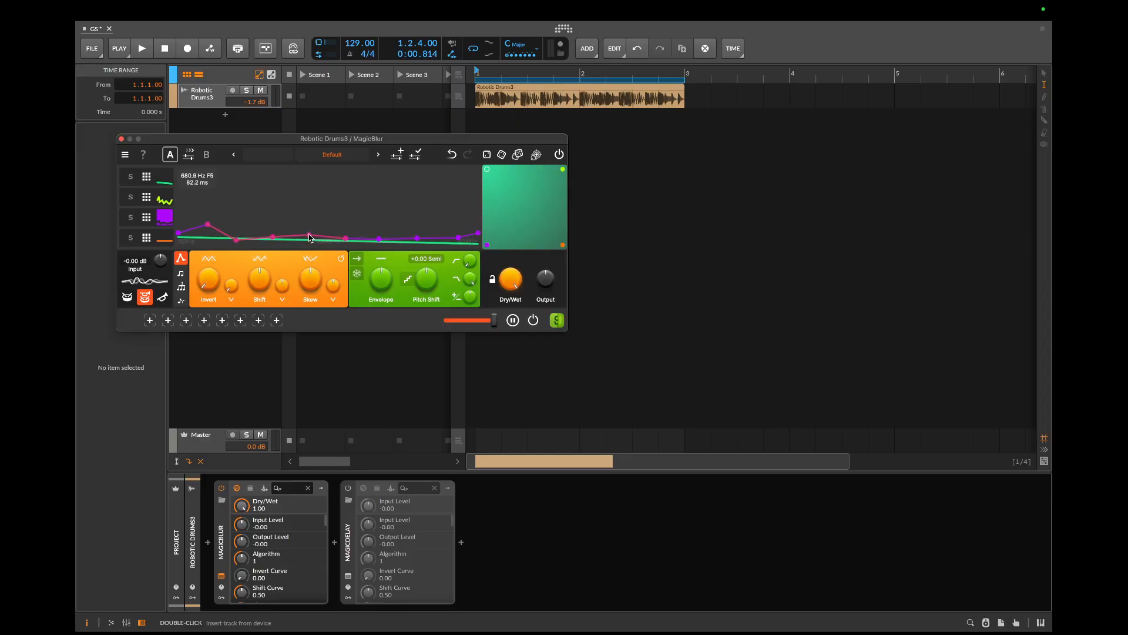
Shift the whole purple curve downward with its curve operations
left_click(161, 222)
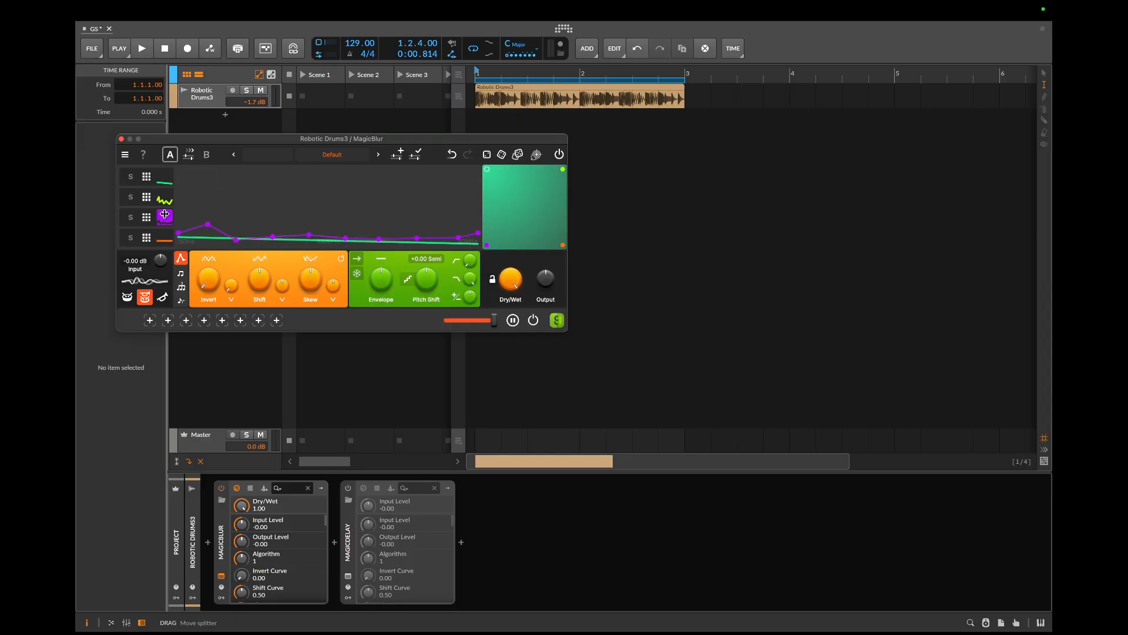
left_click(166, 218)
left_click(146, 218)
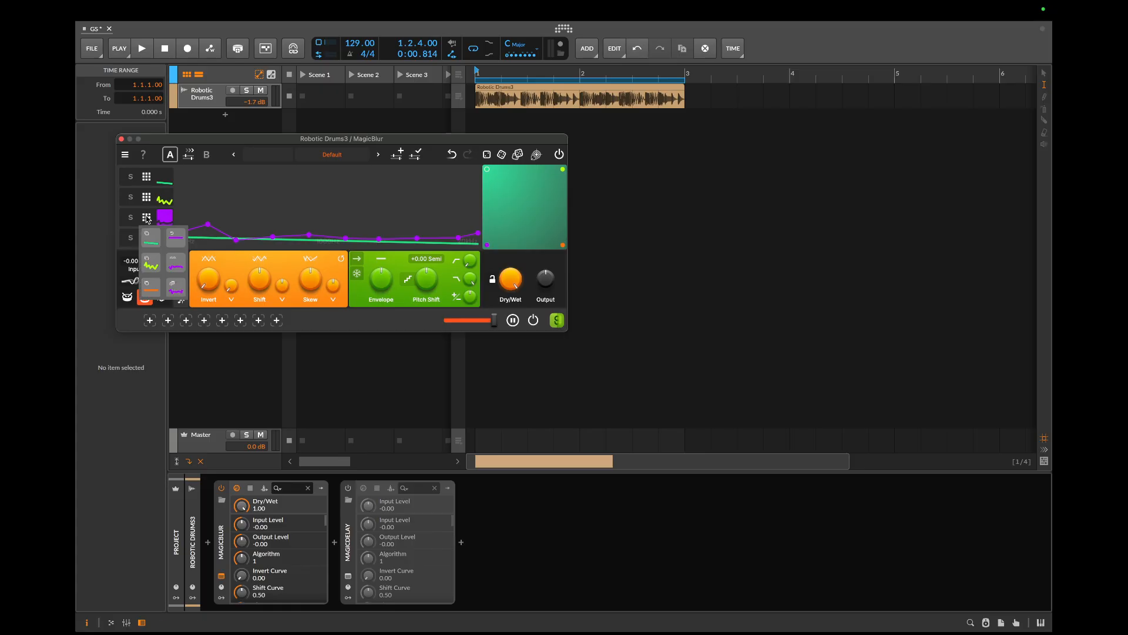
left_click(175, 266)
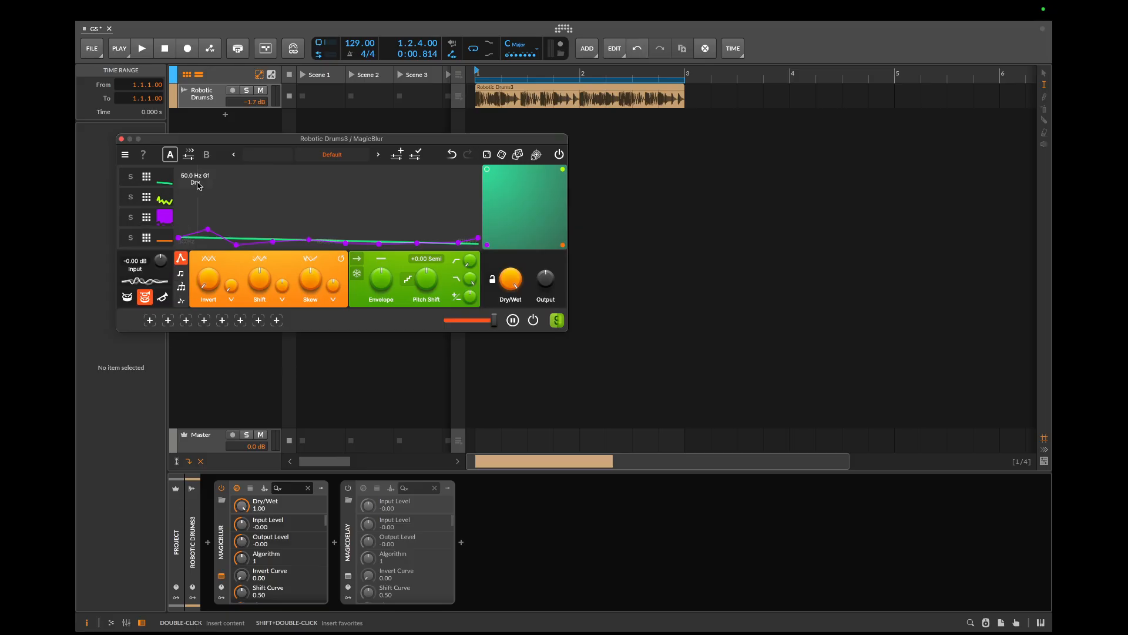
Reset the green curve to flat and copy the yellow curve's zigzag shape onto it
left_click(146, 177)
left_click(152, 246)
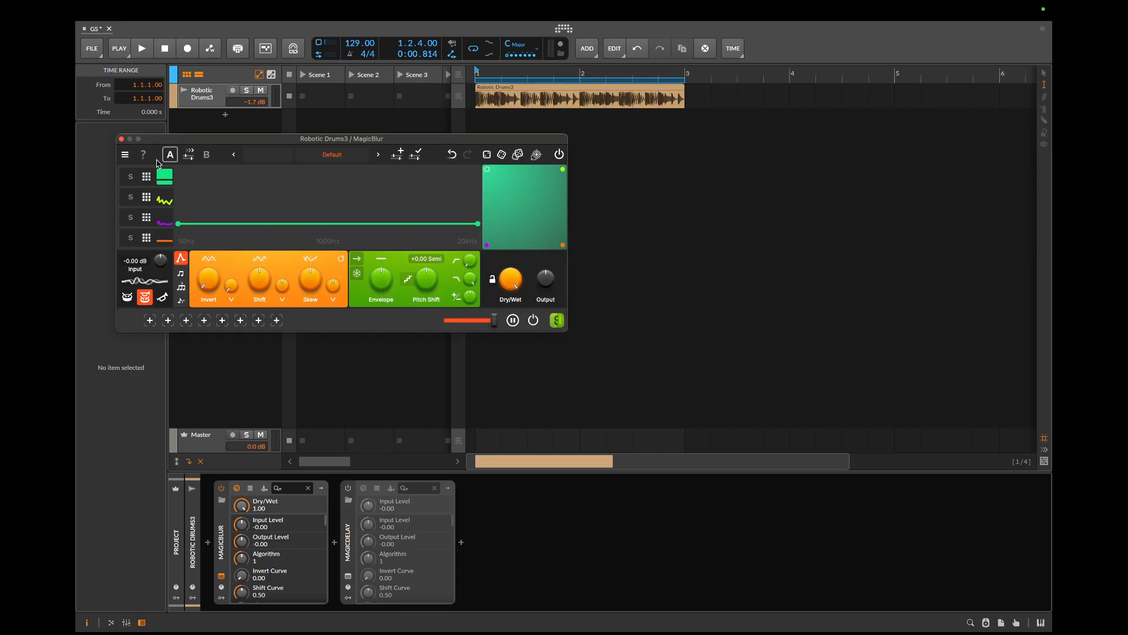
left_click(146, 176)
left_click(151, 201)
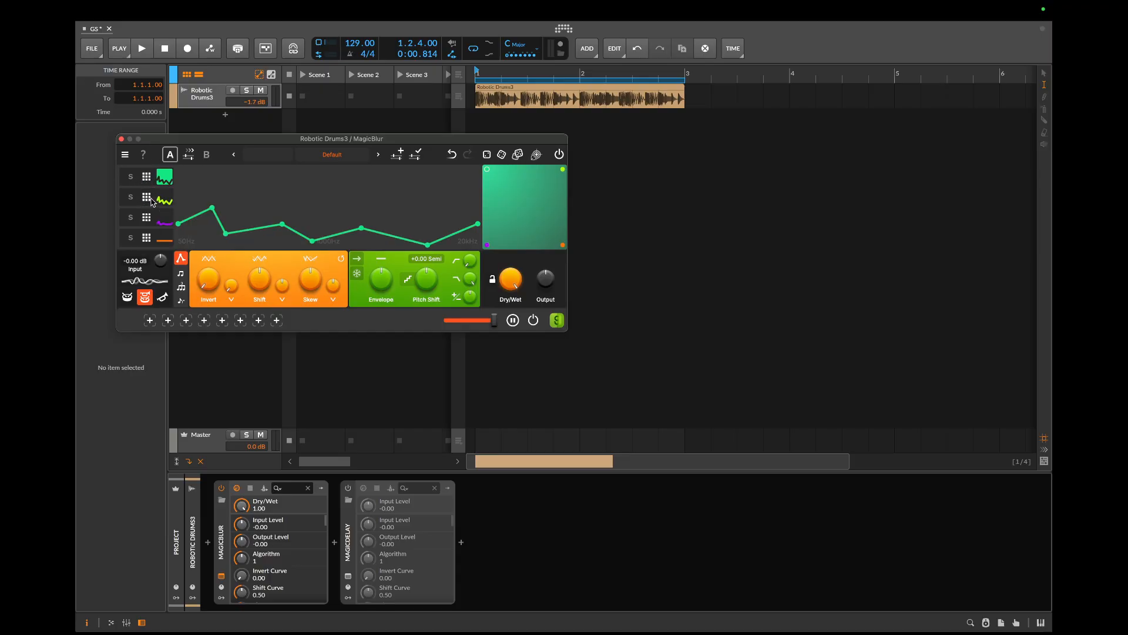
left_click(165, 199)
left_click(165, 179)
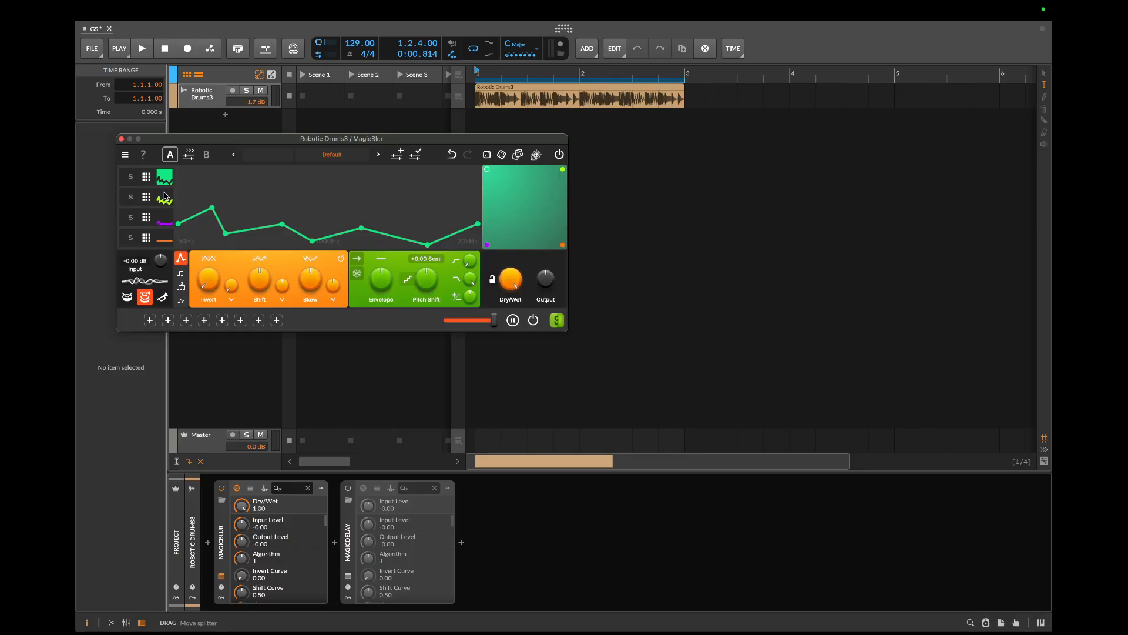
Try flipping the green curve vertically back and forth several times with its curve operations
left_click(164, 196)
left_click(166, 179)
left_click(147, 177)
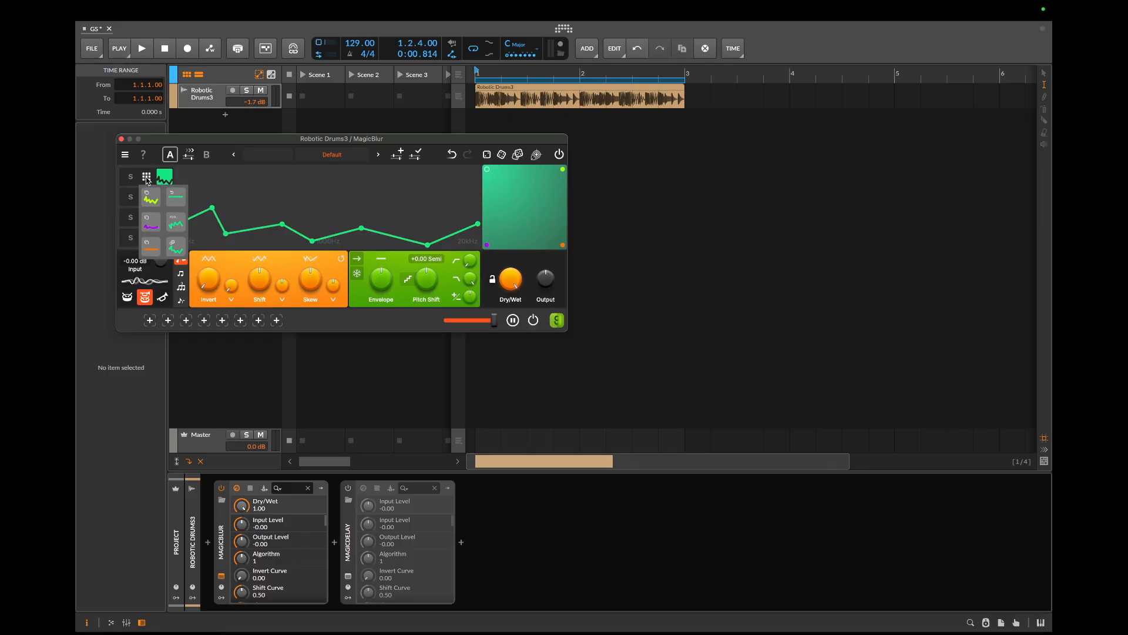
left_click(179, 228)
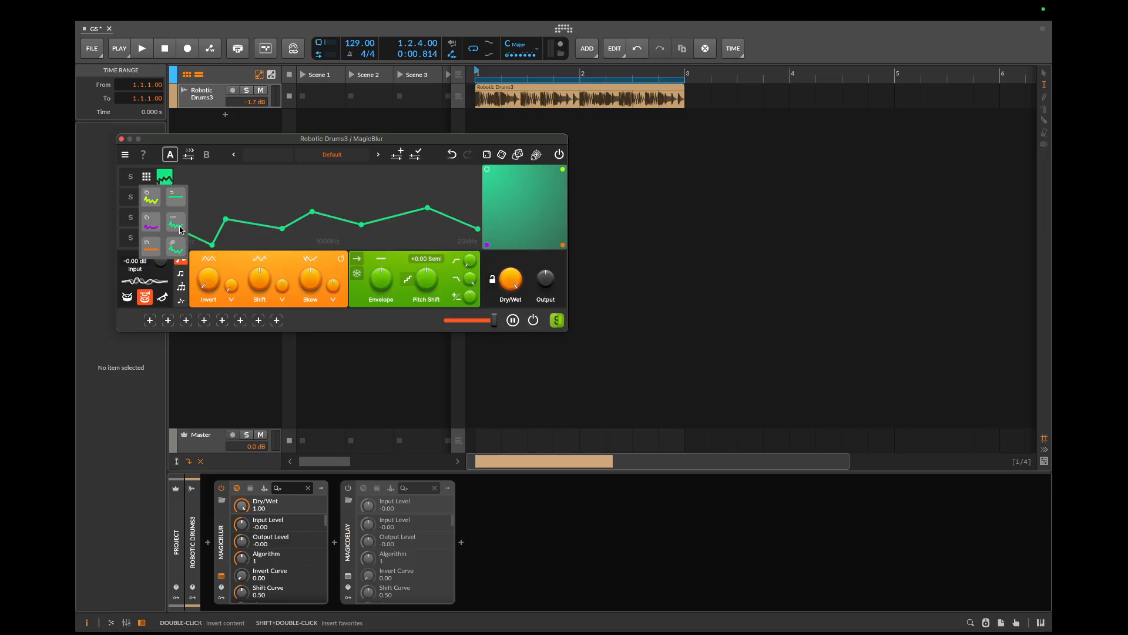
left_click(180, 228)
left_click(180, 229)
left_click(180, 229)
left_click(180, 229)
left_click(180, 229)
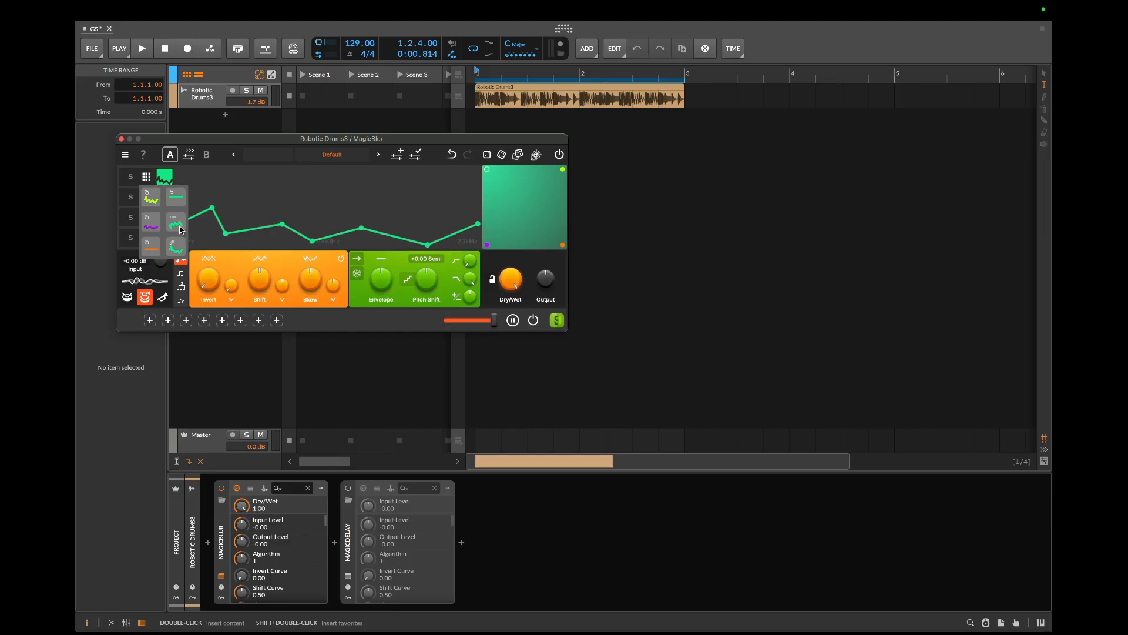
left_click(179, 229)
left_click(180, 229)
Copy the purple curve's shape onto the green curve and onto the orange curve
left_click(151, 224)
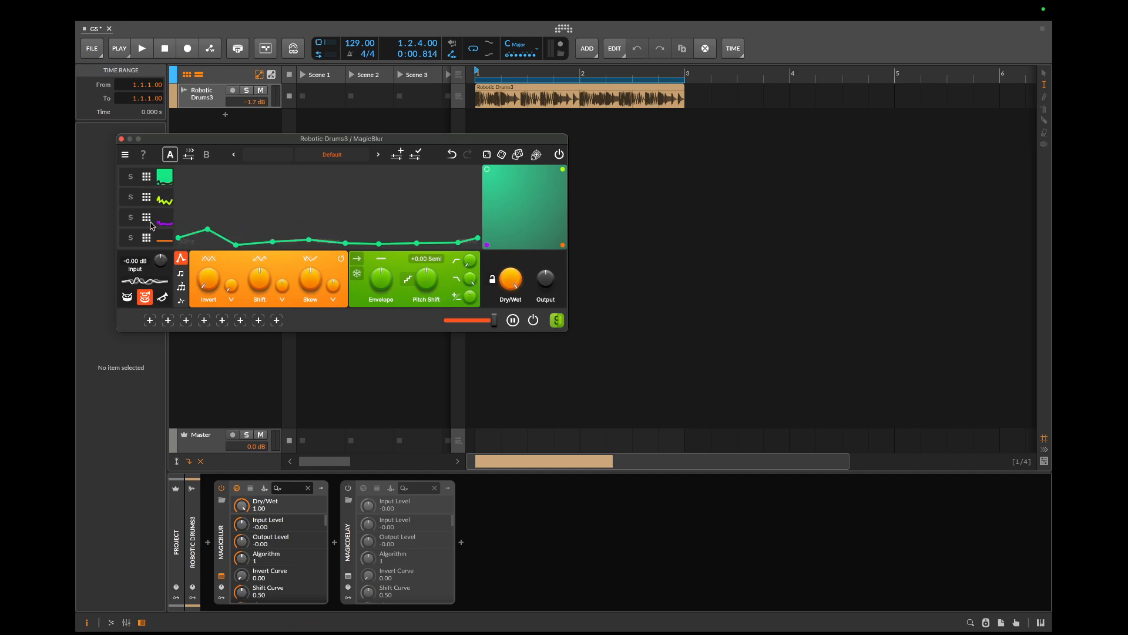
left_click(164, 198)
left_click(165, 216)
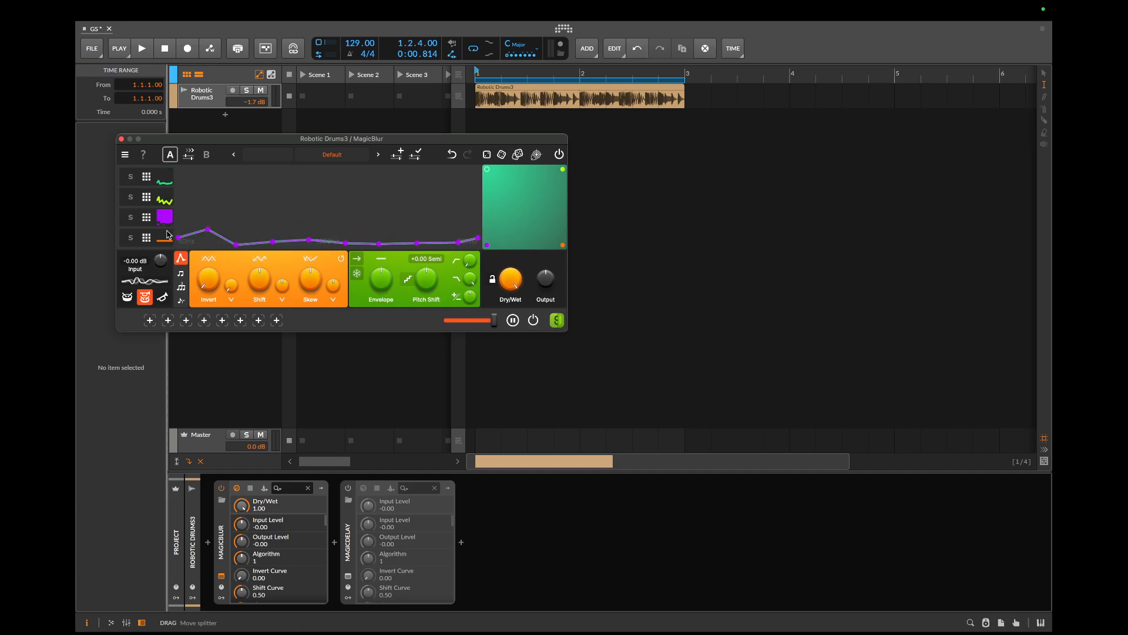
left_click(166, 235)
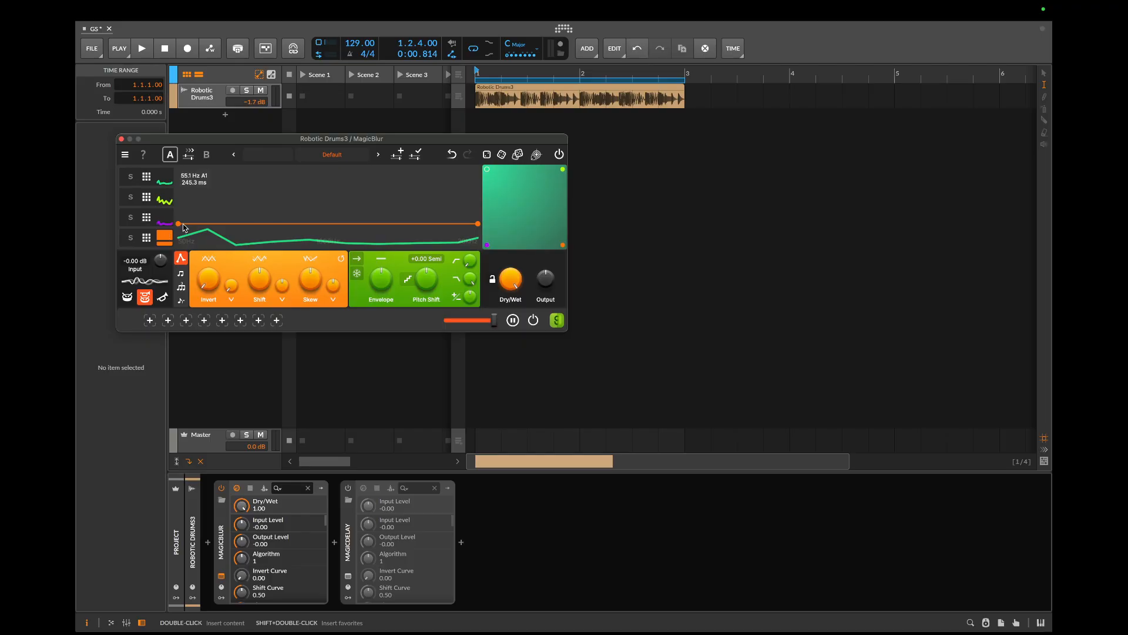
left_click(147, 238)
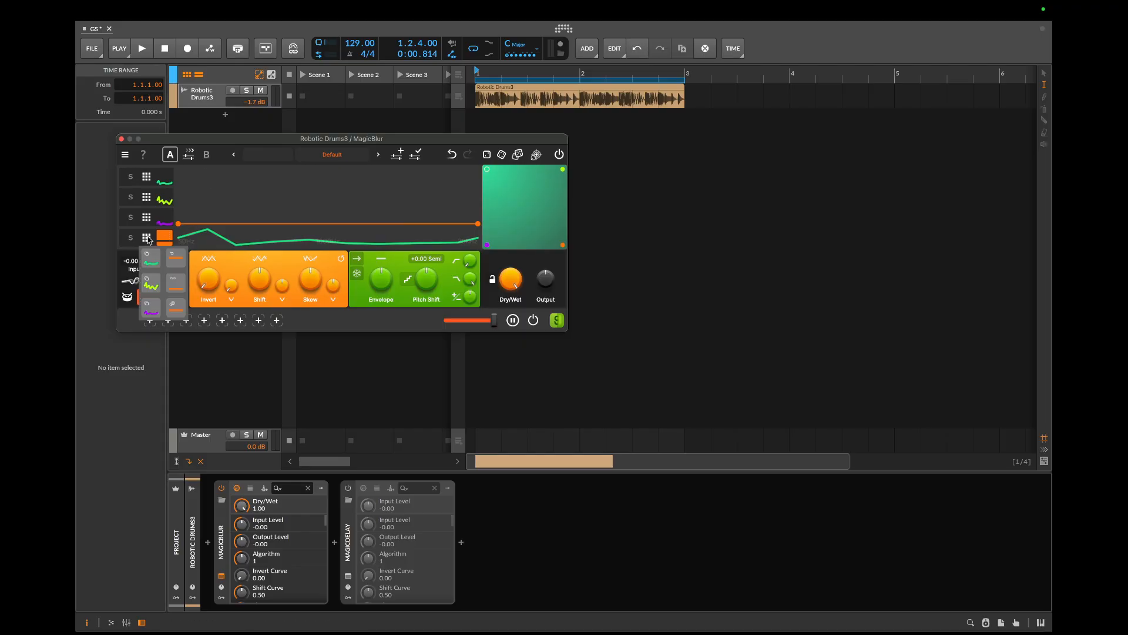
left_click(151, 313)
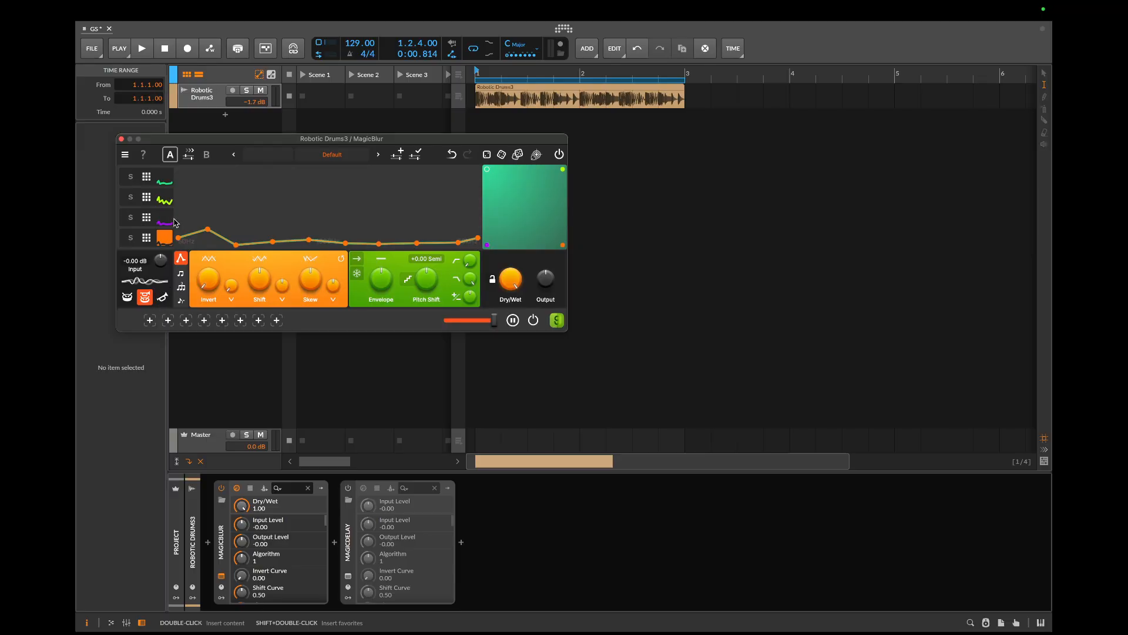
Reshape the orange curve into several tall peaks, with a dip to about 35.5 ms near 298 Hz
left_click_drag(203, 222, 436, 244)
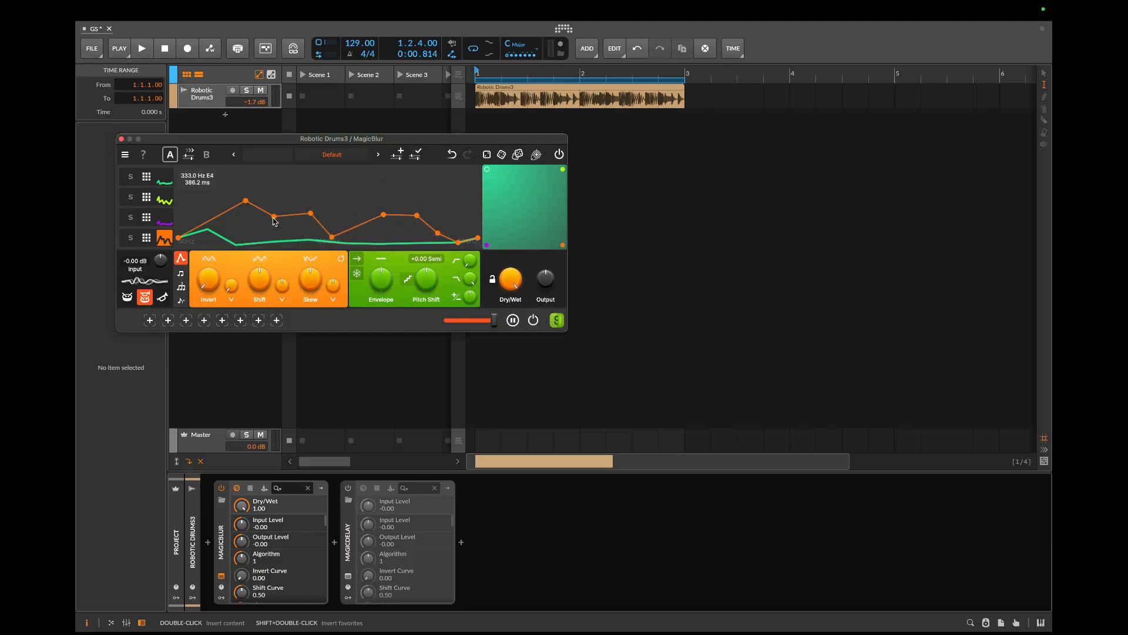
left_click_drag(274, 216, 268, 242)
Play the drum loop while moving the curve blend point from the green corner towards the purple corner, and stop playback
key("space")
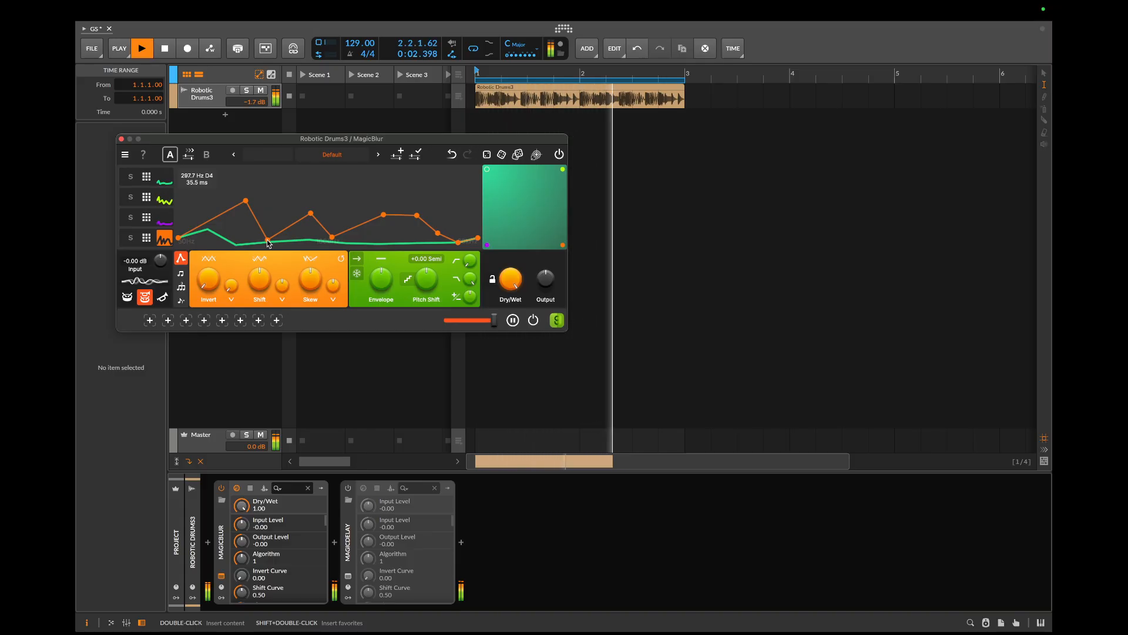
left_click(485, 171)
left_click_drag(485, 171, 485, 228)
key("space")
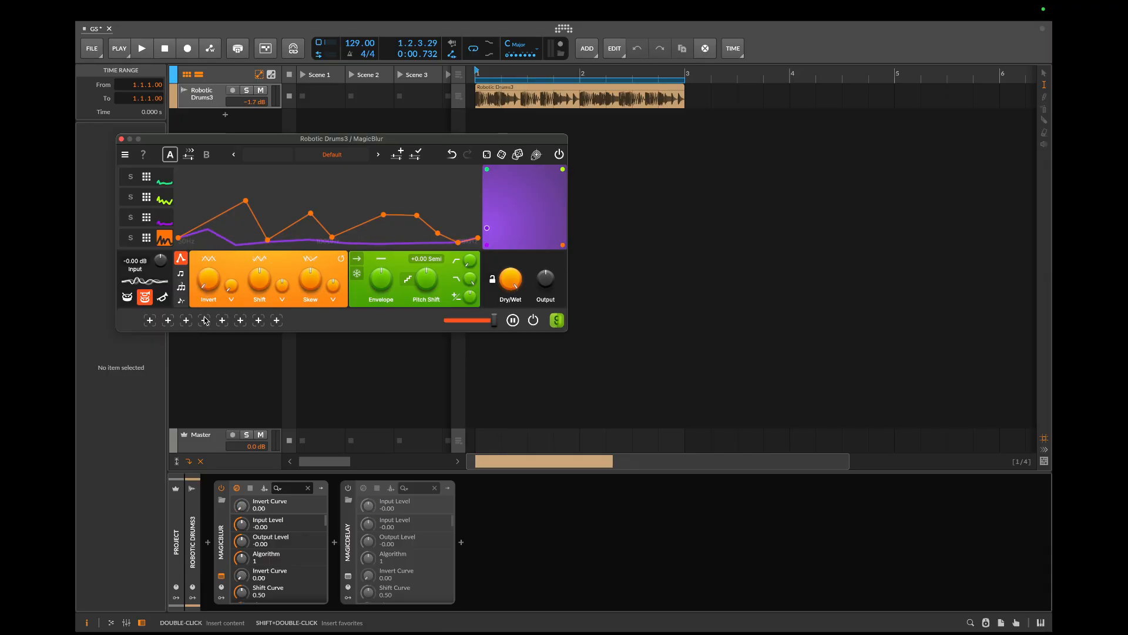
Set the curve modifiers to Invert 0.36, Shift 0.46 and Skew 0.47 while blending the curves towards the orange corner
left_click(161, 236)
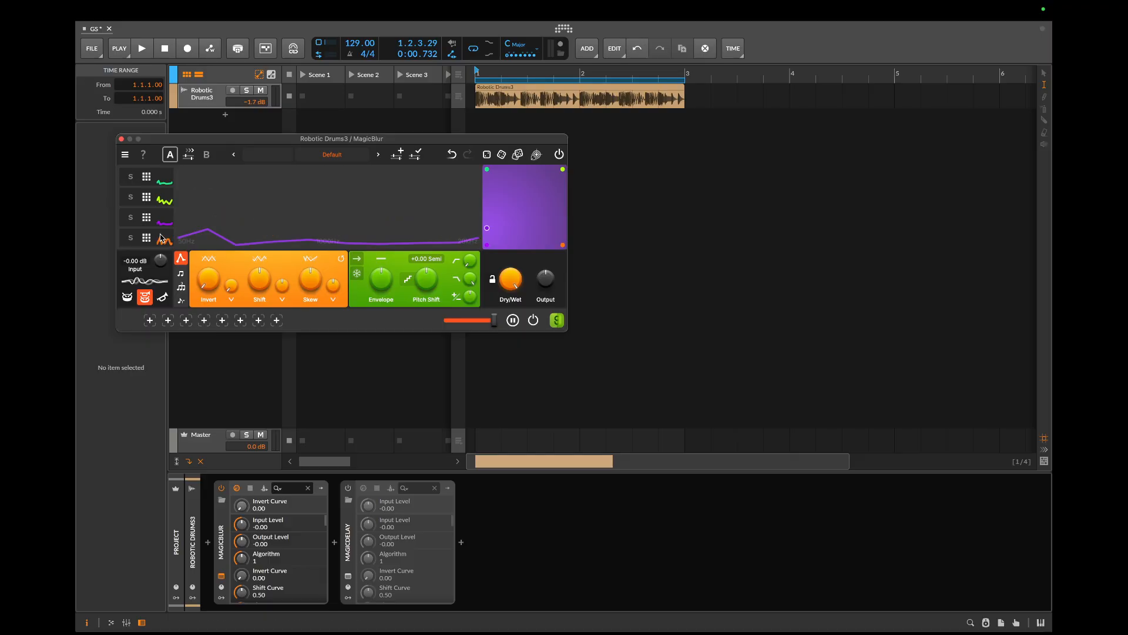
left_click(161, 236)
left_click_drag(210, 278, 205, 228)
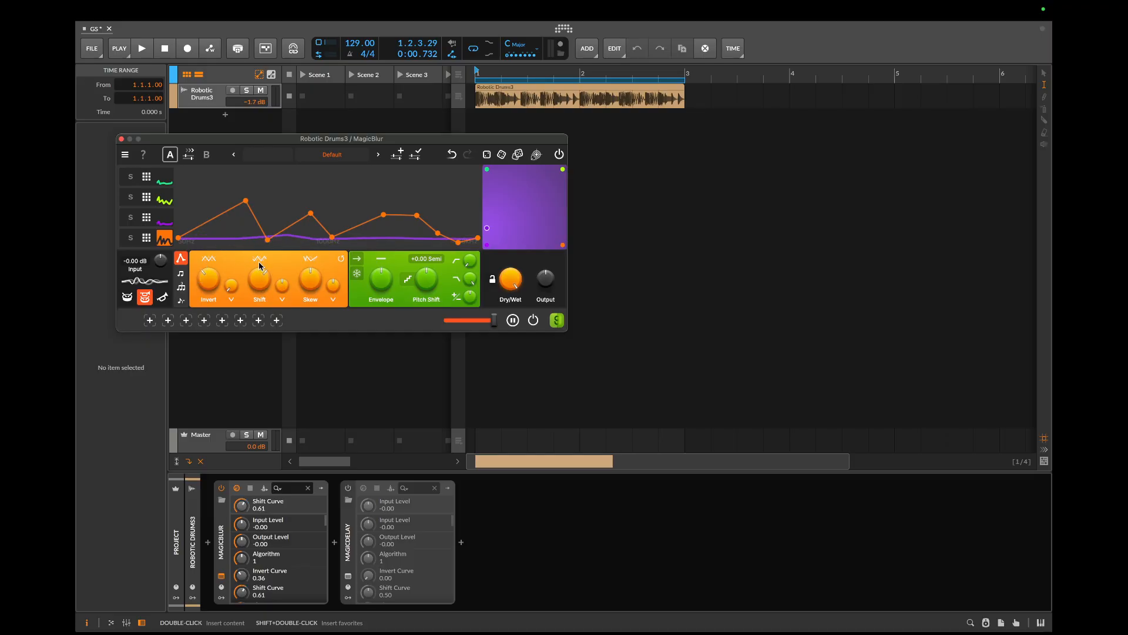
left_click(498, 221)
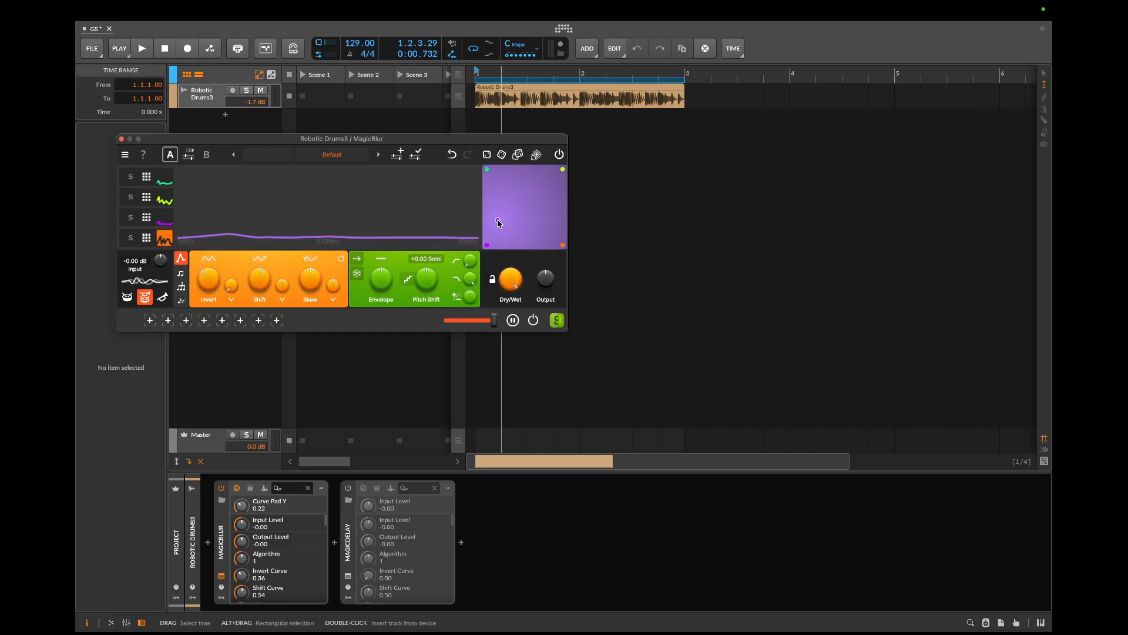
left_click_drag(498, 222, 542, 227)
mouse_move(310, 287)
left_mouse_down()
mouse_move(312, 278)
mouse_move(267, 297)
mouse_move(280, 266)
mouse_move(312, 266)
mouse_move(311, 223)
mouse_move(312, 320)
mouse_move(311, 287)
left_mouse_up()
Audition the modified blur on the loop briefly and move the curve blend point to a Curve Pad Y of 0.43
key("space")
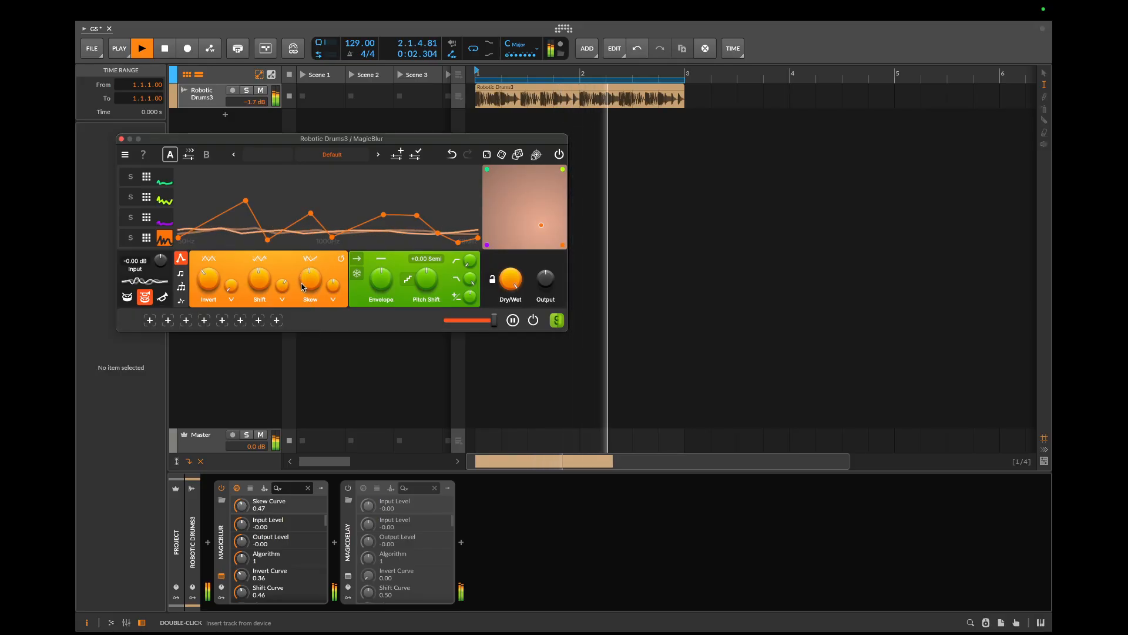
key("space")
mouse_move(541, 225)
left_mouse_down()
mouse_move(530, 200)
mouse_move(544, 174)
mouse_move(523, 235)
mouse_move(539, 215)
left_mouse_up()
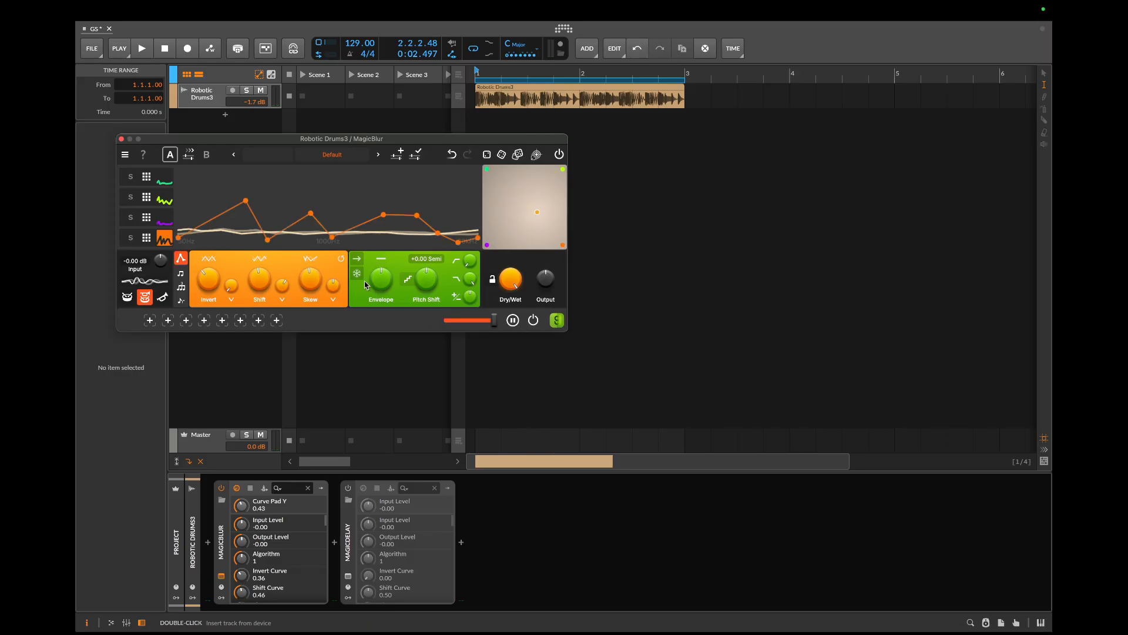
Play the loop while sweeping the Envelope both ways, switch the blur direction to reverse and return the Envelope to flat
key("space")
left_click_drag(380, 282, 382, 338)
left_click(357, 259)
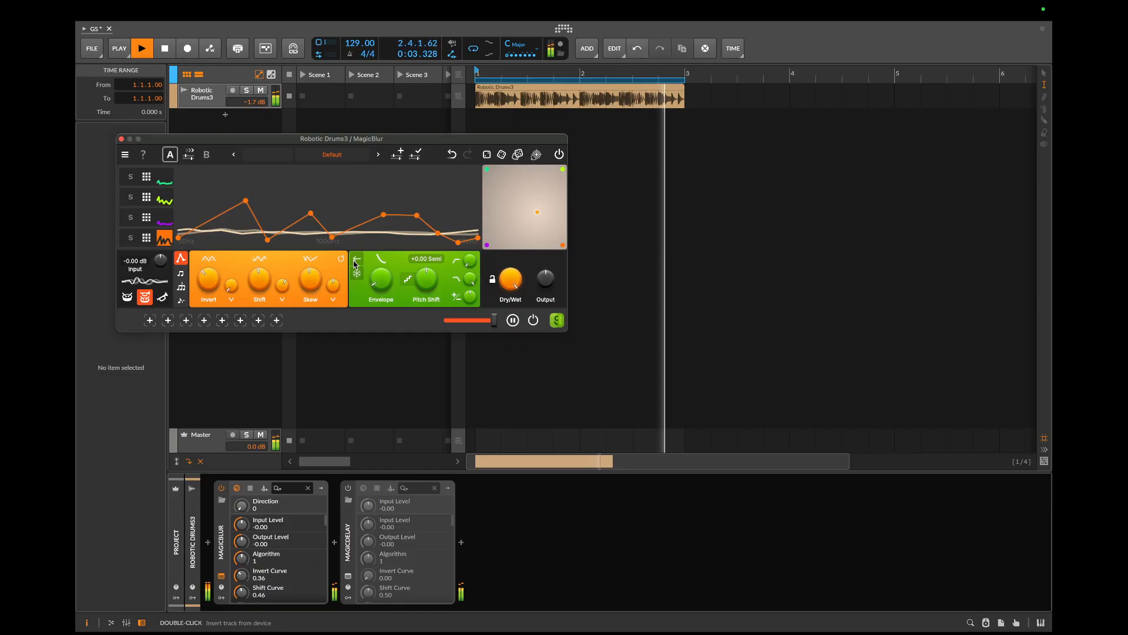
left_click_drag(382, 287, 368, 181)
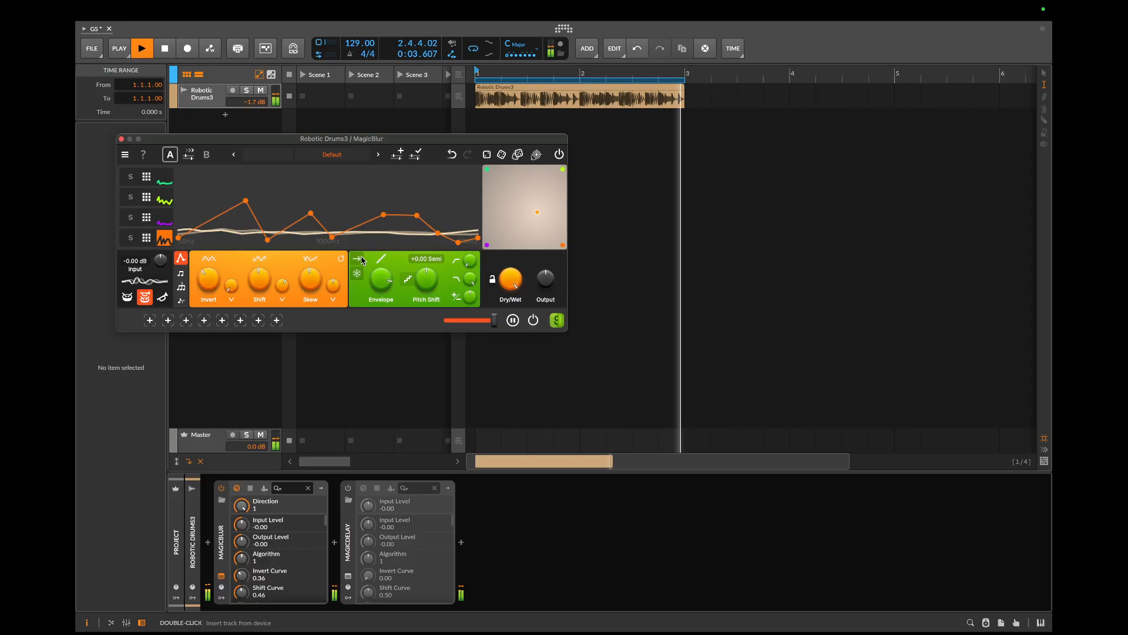
left_click_drag(384, 275, 385, 286)
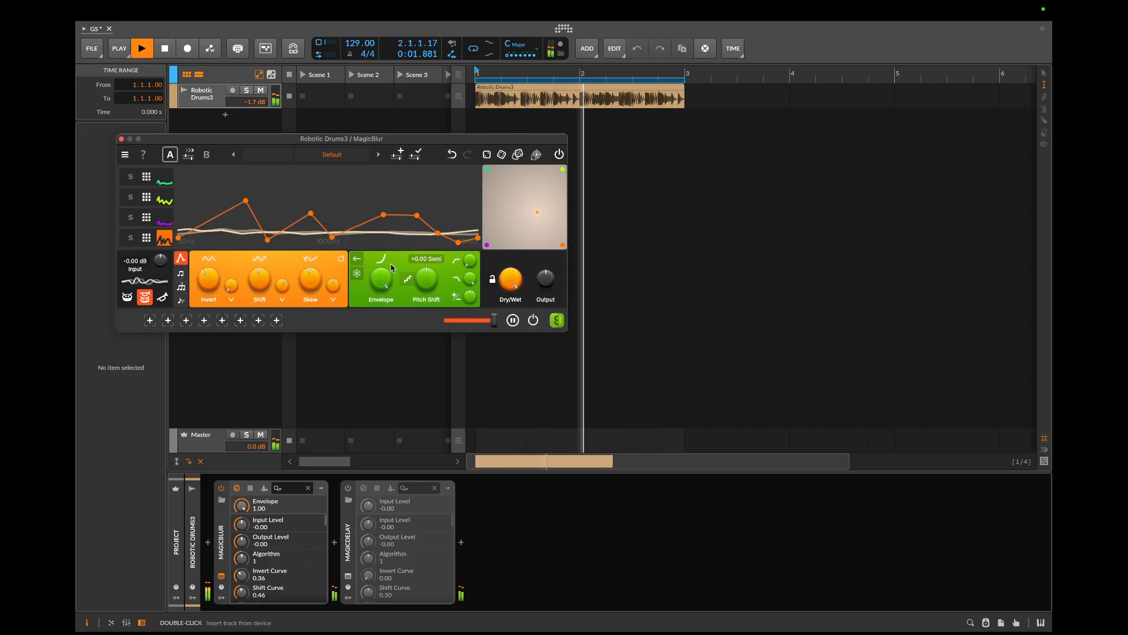
Try Freeze on and off, sweep Pitch Shift to +24 semitones and back to 0, and stop playback
left_click(357, 274)
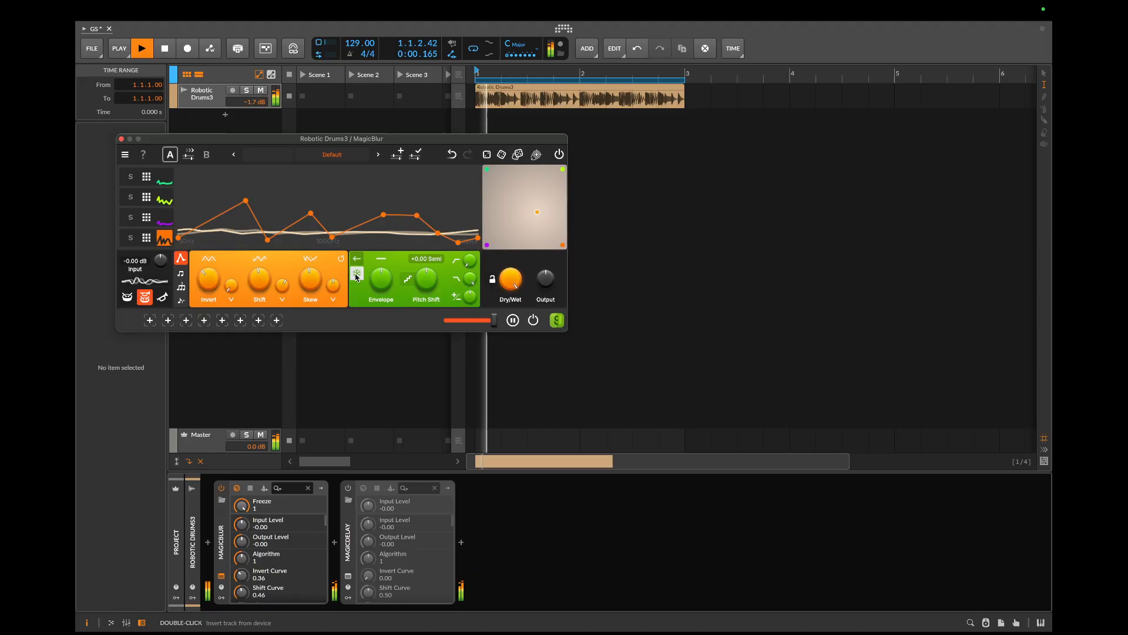
left_click(357, 273)
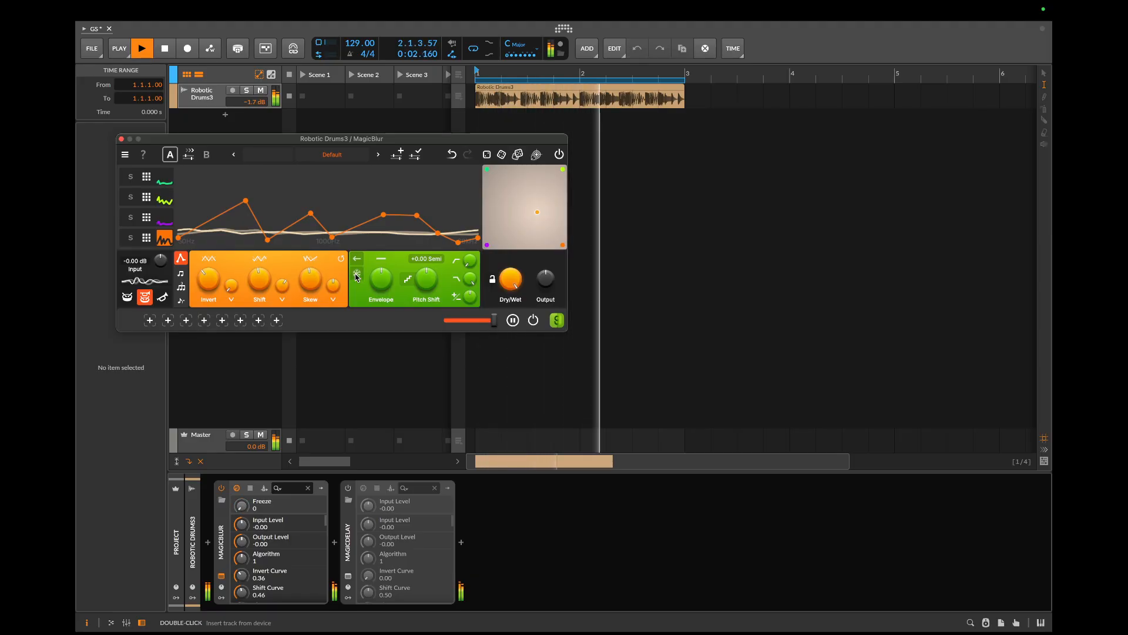
left_click_drag(427, 282, 423, 206)
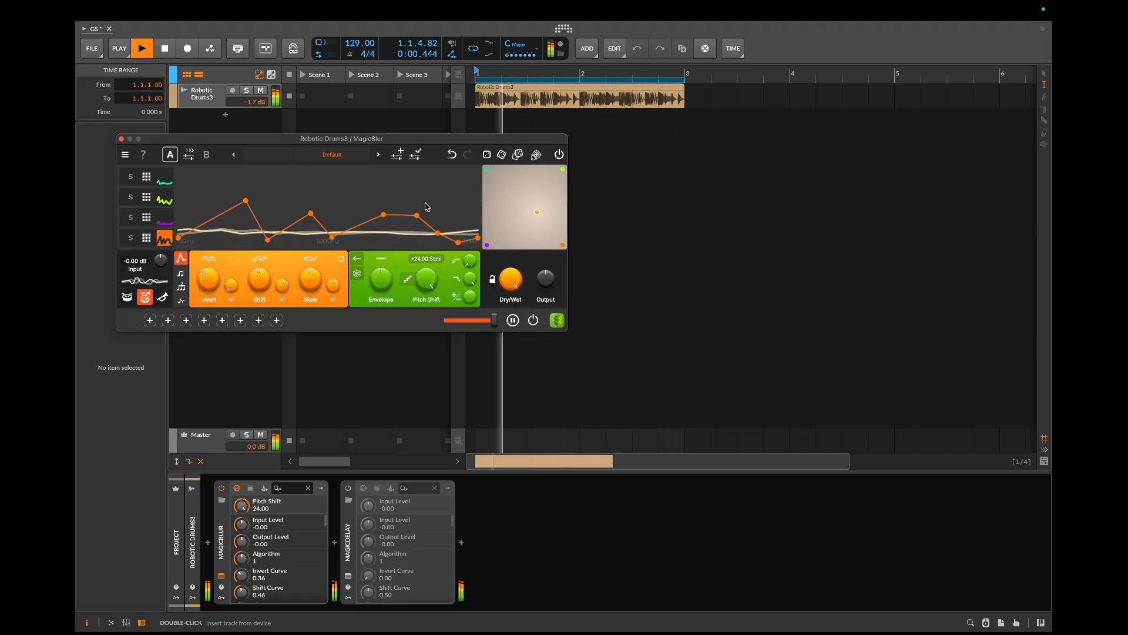
left_click_drag(433, 246, 434, 288)
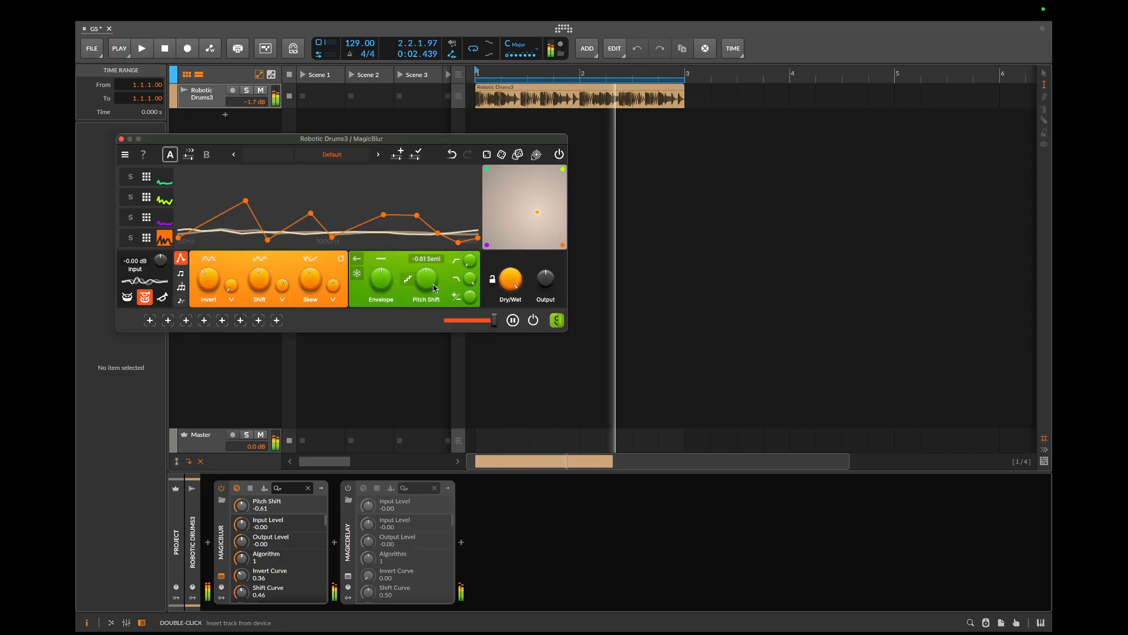
key("space")
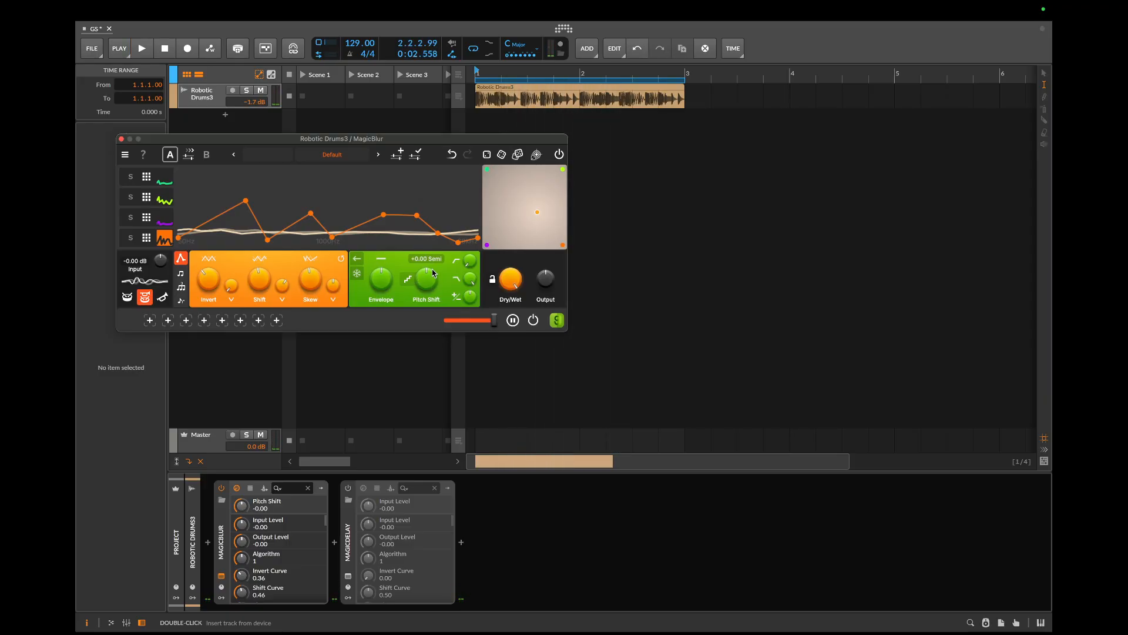
Lower the Low-Pass filter and set the High-Pass filter to 0.30 while auditioning the loop, and stop playback
left_click_drag(473, 260, 472, 310)
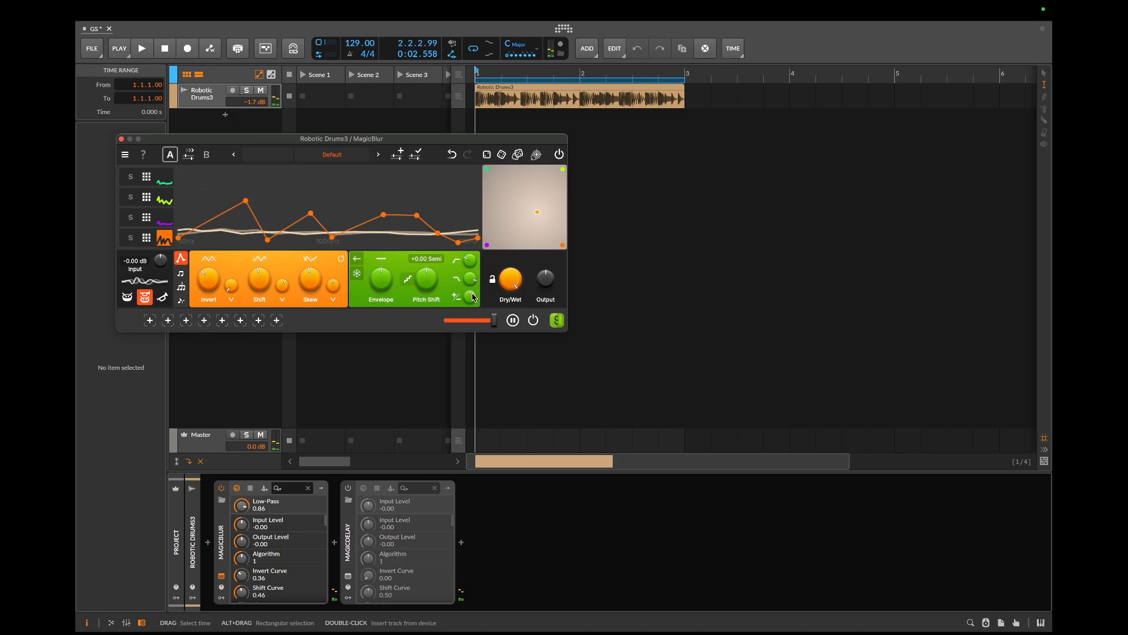
key("space")
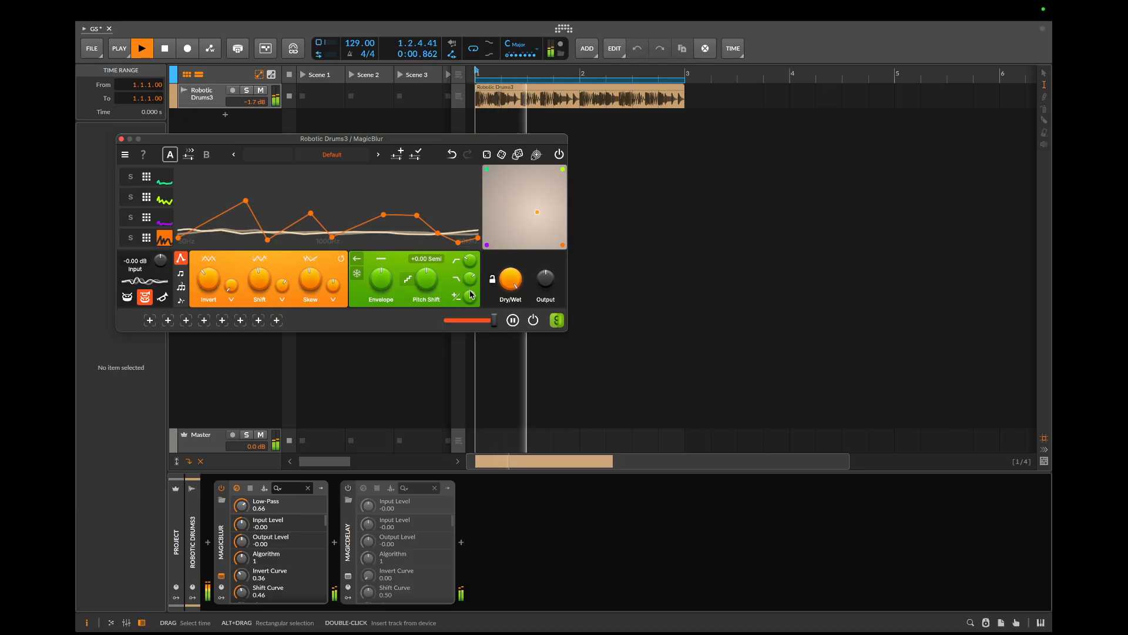
mouse_move(471, 284)
left_mouse_down()
mouse_move(469, 194)
mouse_move(466, 263)
left_mouse_up()
key("space")
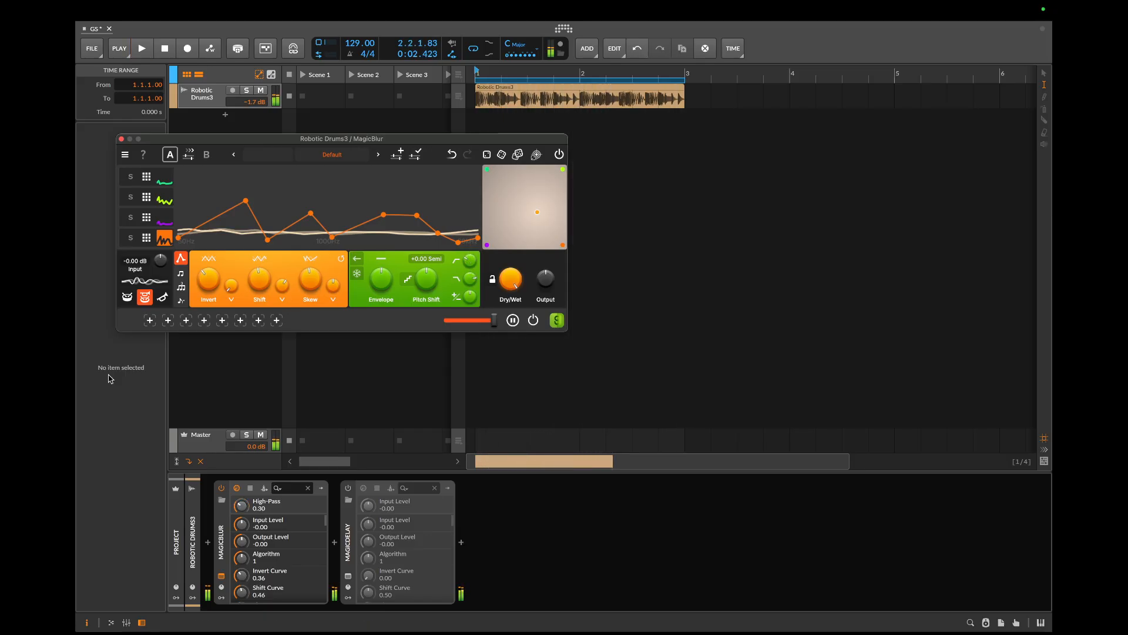
Audition blur algorithms 0 and 2 on the loop, and return to algorithm 1
left_click(127, 298)
left_click(131, 299)
key("space")
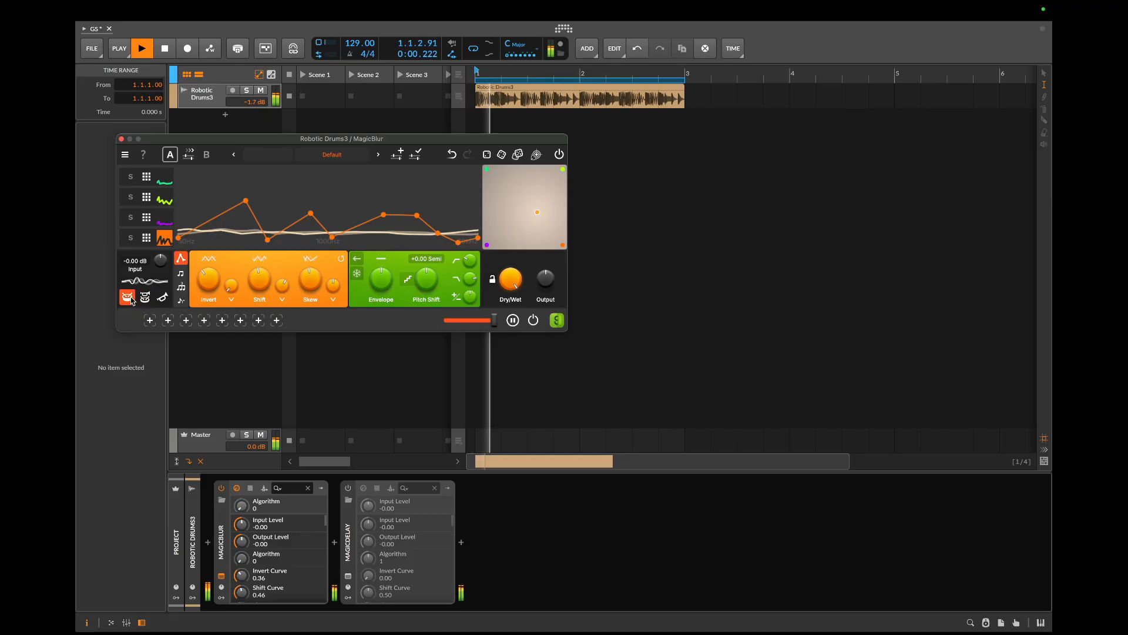
left_click(162, 298)
key("space")
key("space")
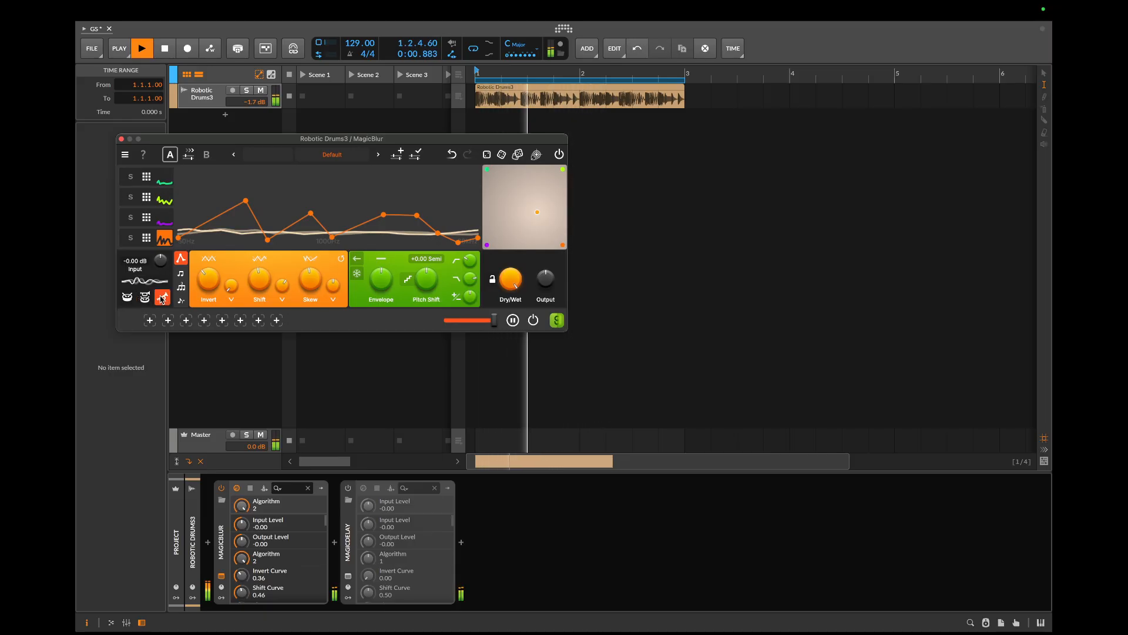
key("space")
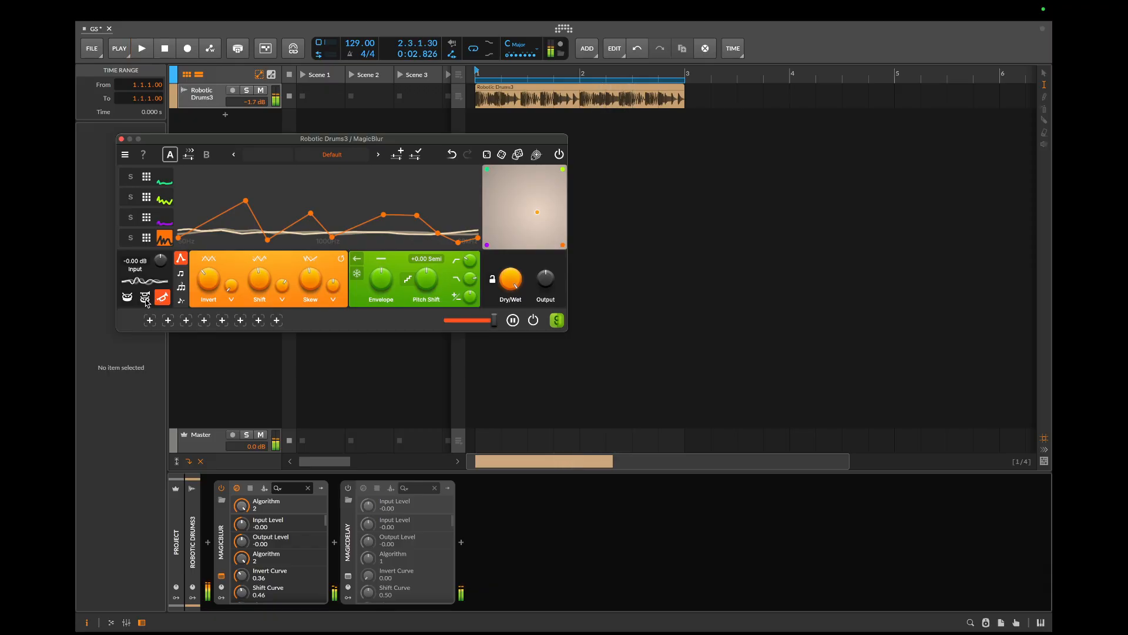
left_click(145, 298)
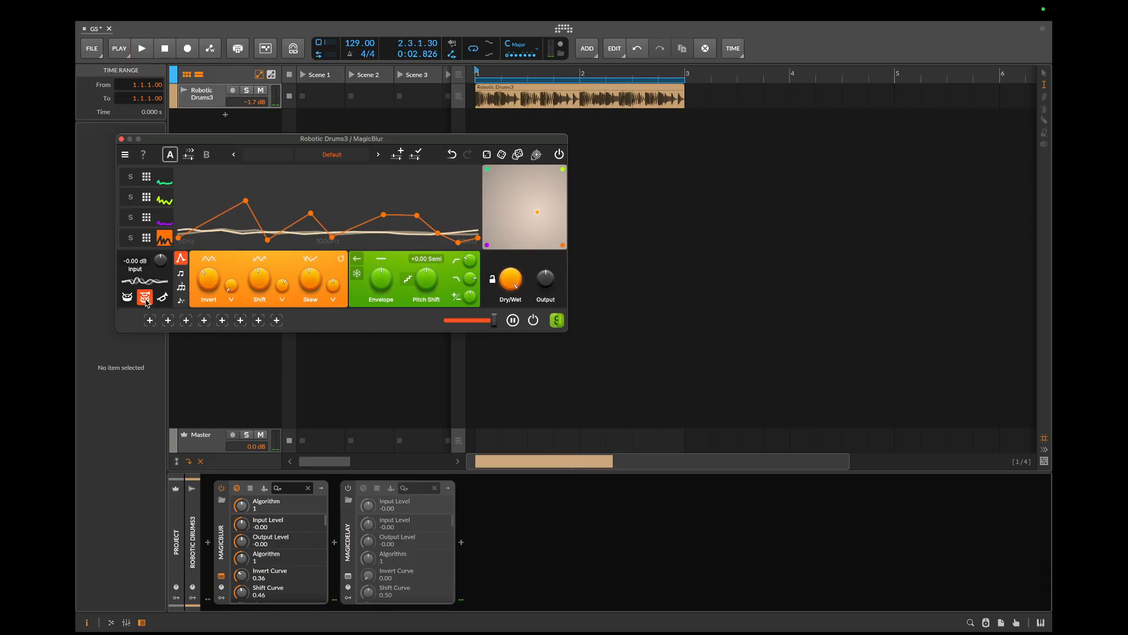
Check the help descriptions, switch the blur to algorithm 0 while the loop plays, and stop playback
left_click(143, 155)
key("space")
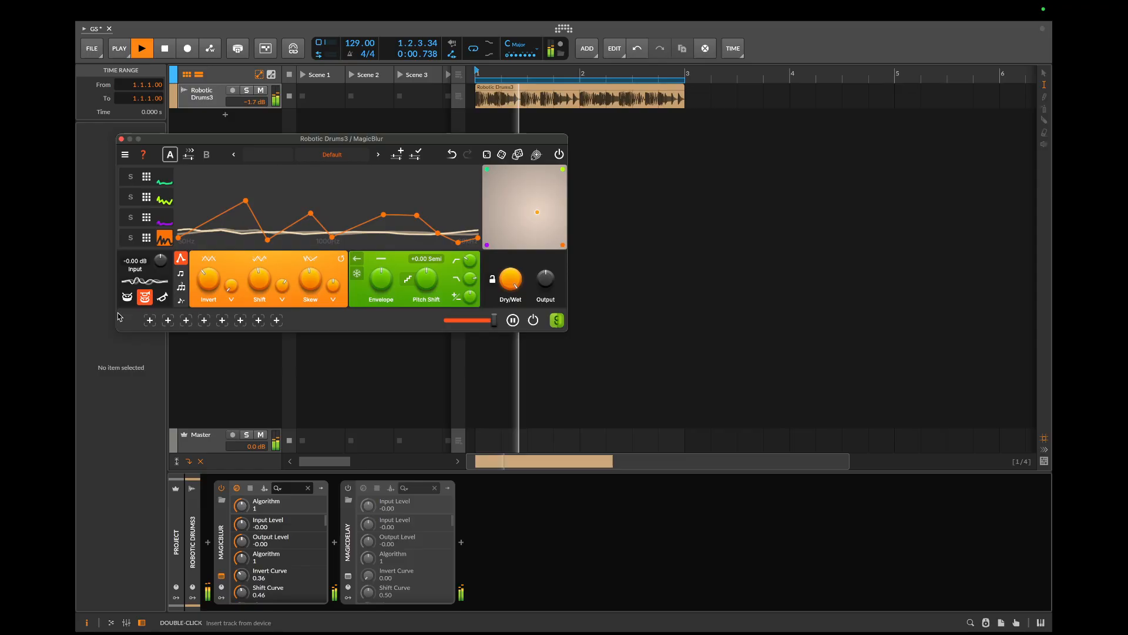
left_click(127, 297)
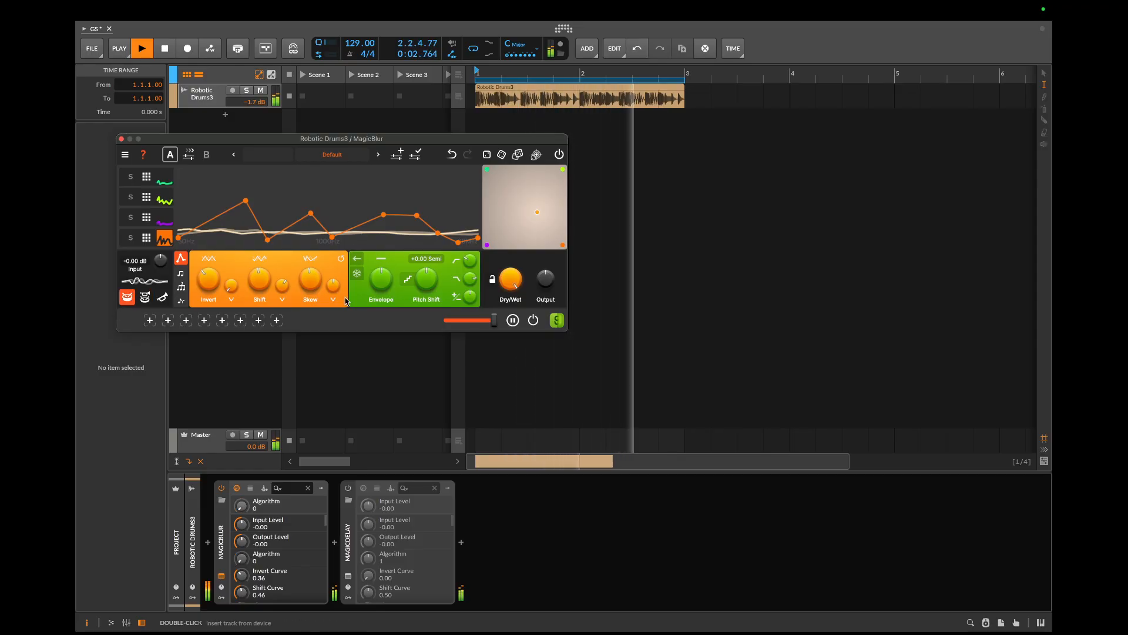
key("space")
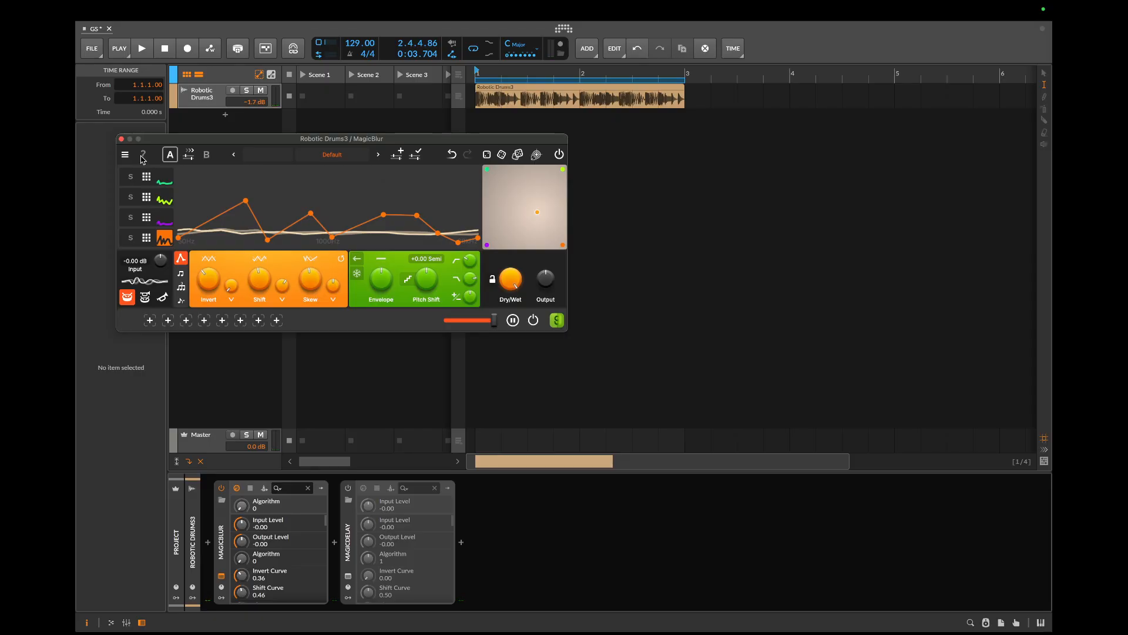
Add a Spectral Centroid follower in the first modulator slot and audition its response to the drum loop
left_click(150, 320)
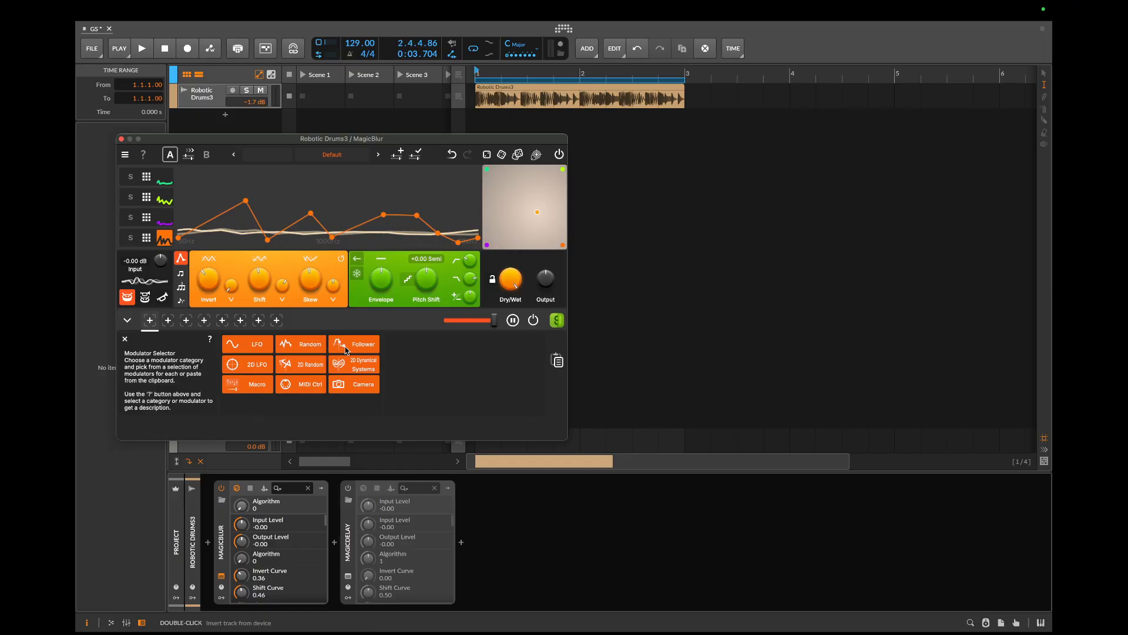
mouse_move(348, 348)
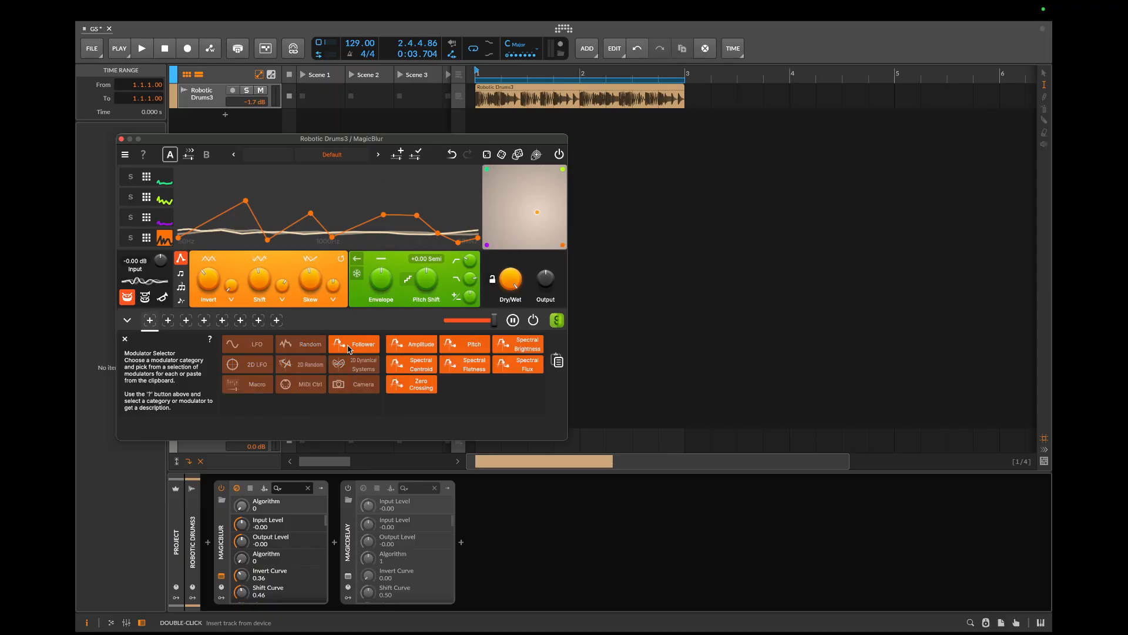
left_click(410, 367)
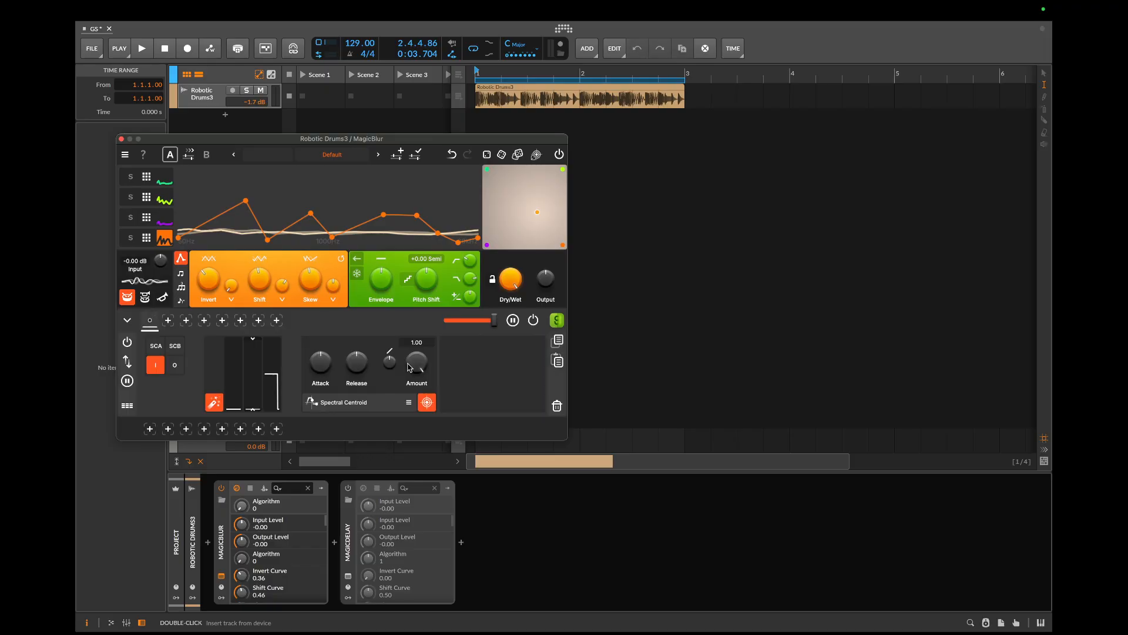
key("space")
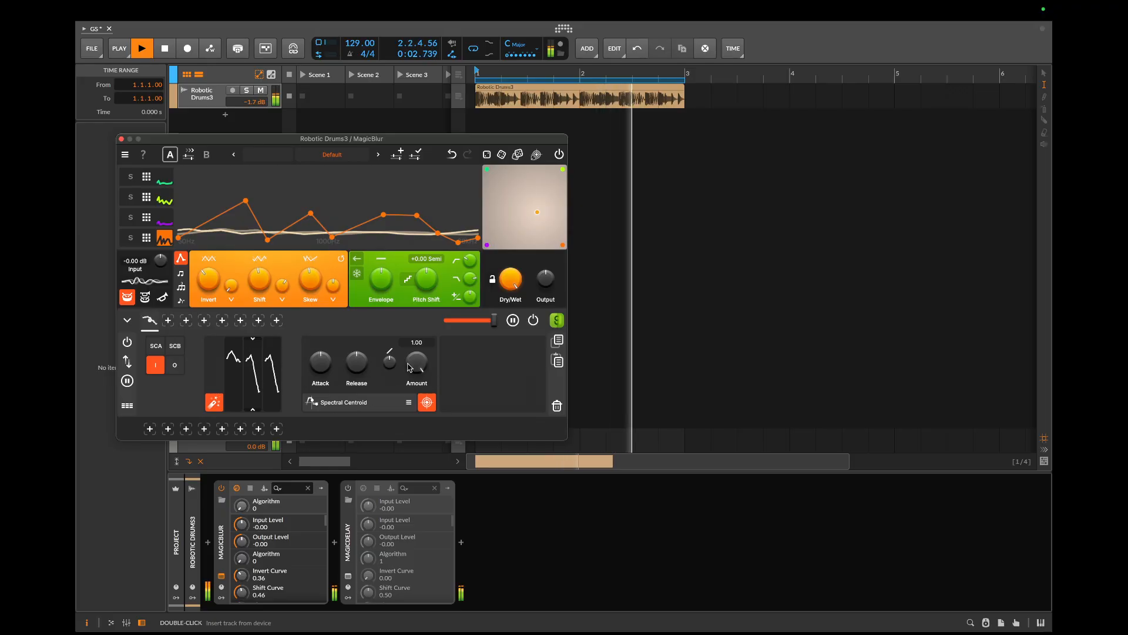
key("space")
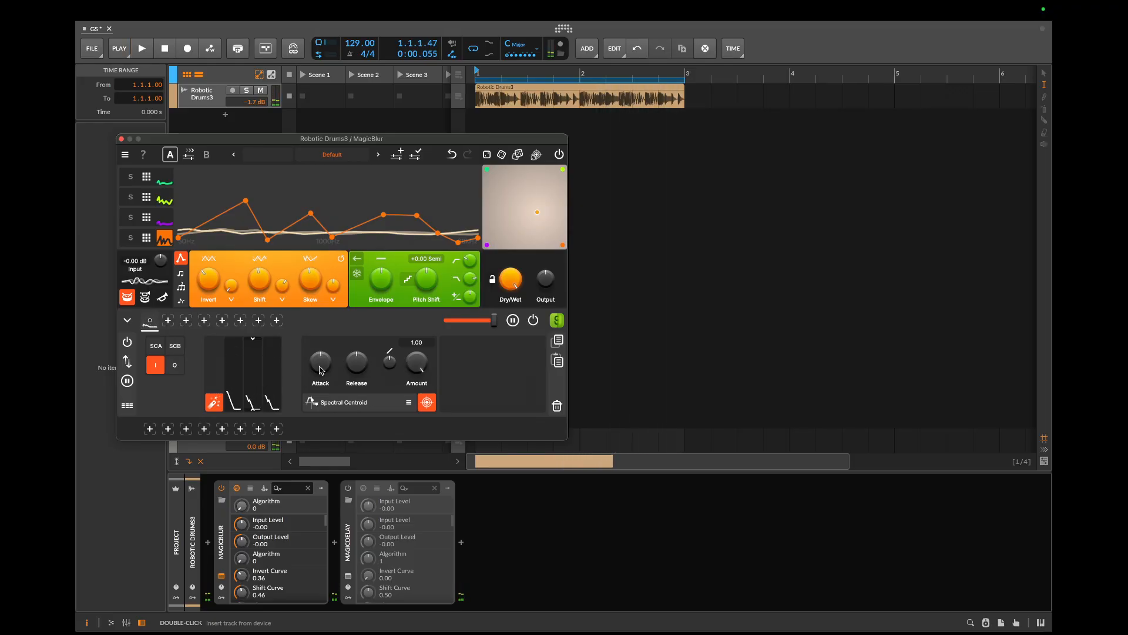
Map the Spectral Centroid follower to Curve Pad X and Curve Pad Y with positive amounts while the loop plays
left_click(427, 403)
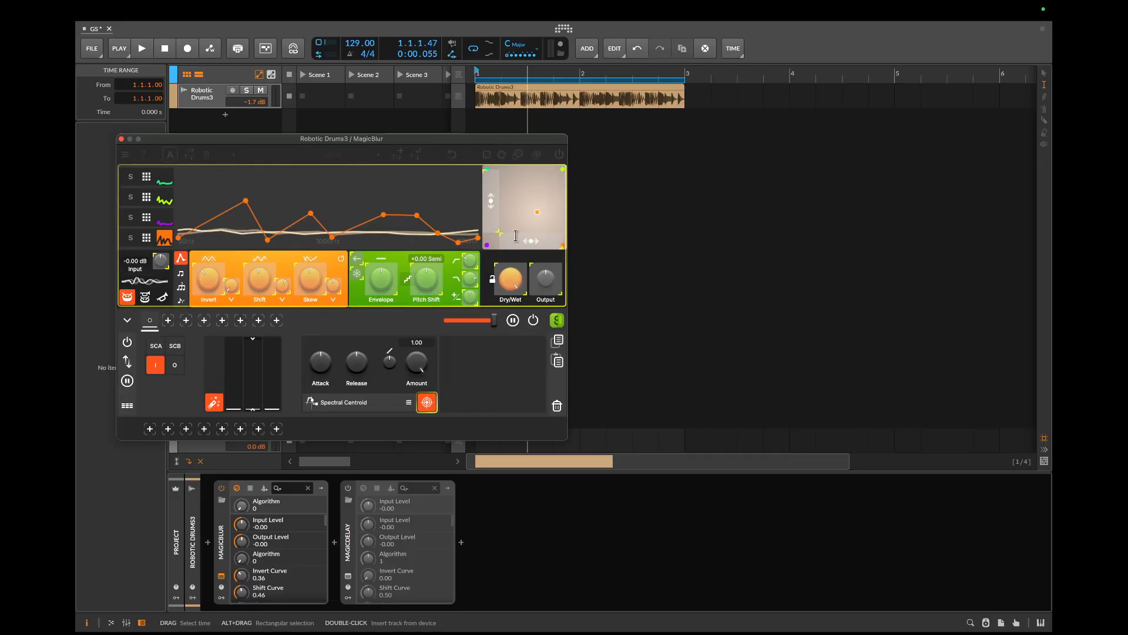
left_click(517, 242)
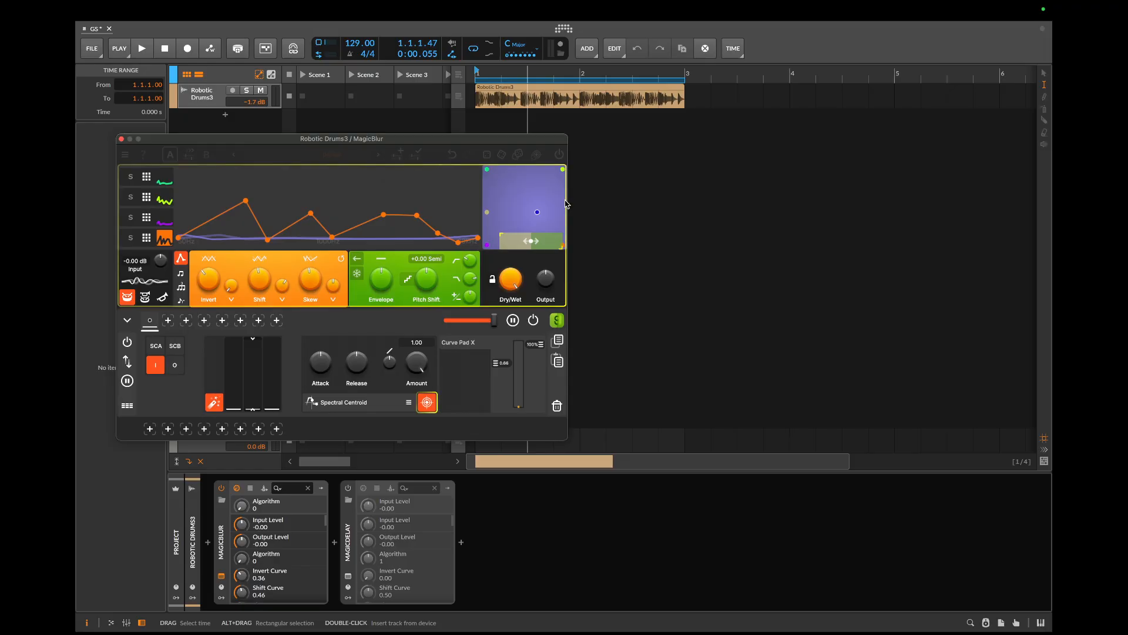
key("space")
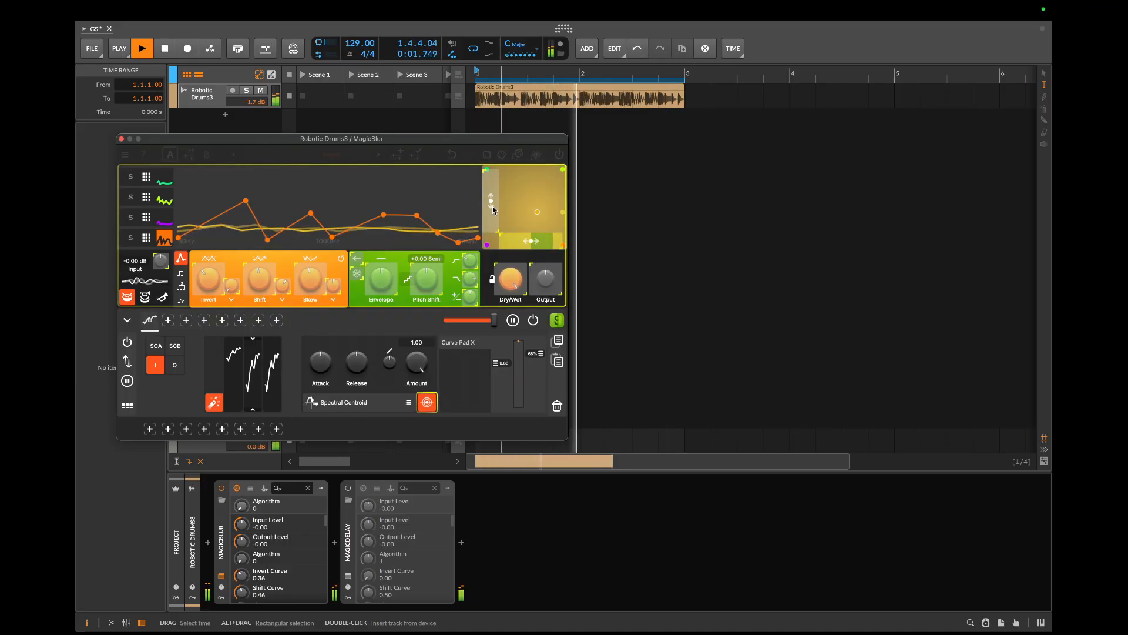
mouse_move(492, 205)
left_mouse_down()
mouse_move(492, 191)
mouse_move(490, 215)
mouse_move(489, 192)
left_mouse_up()
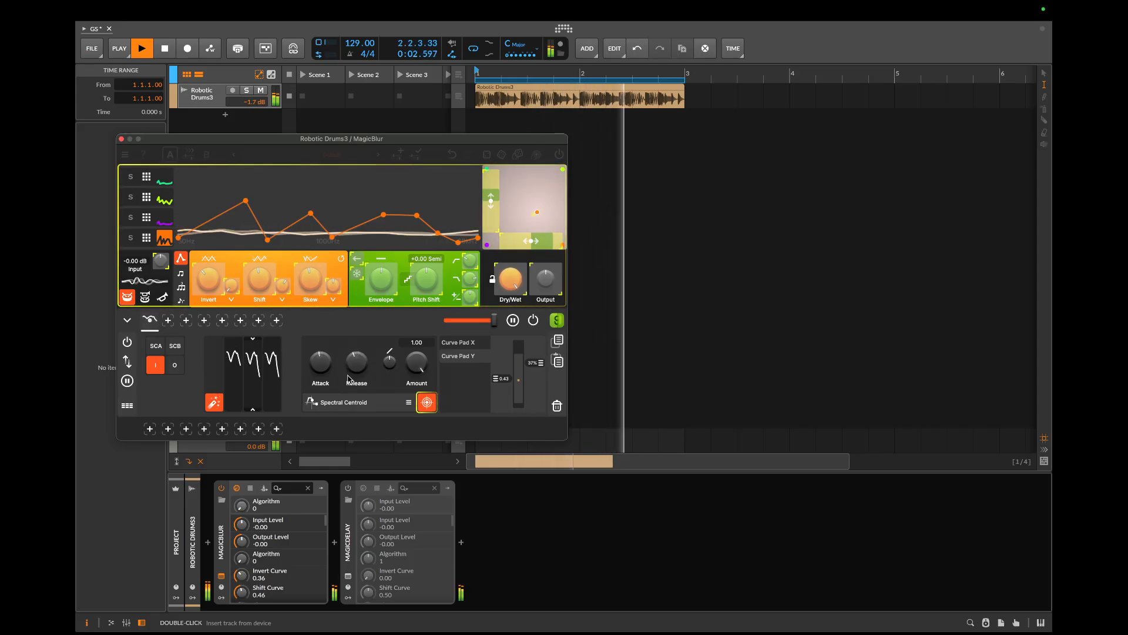
left_click(427, 406)
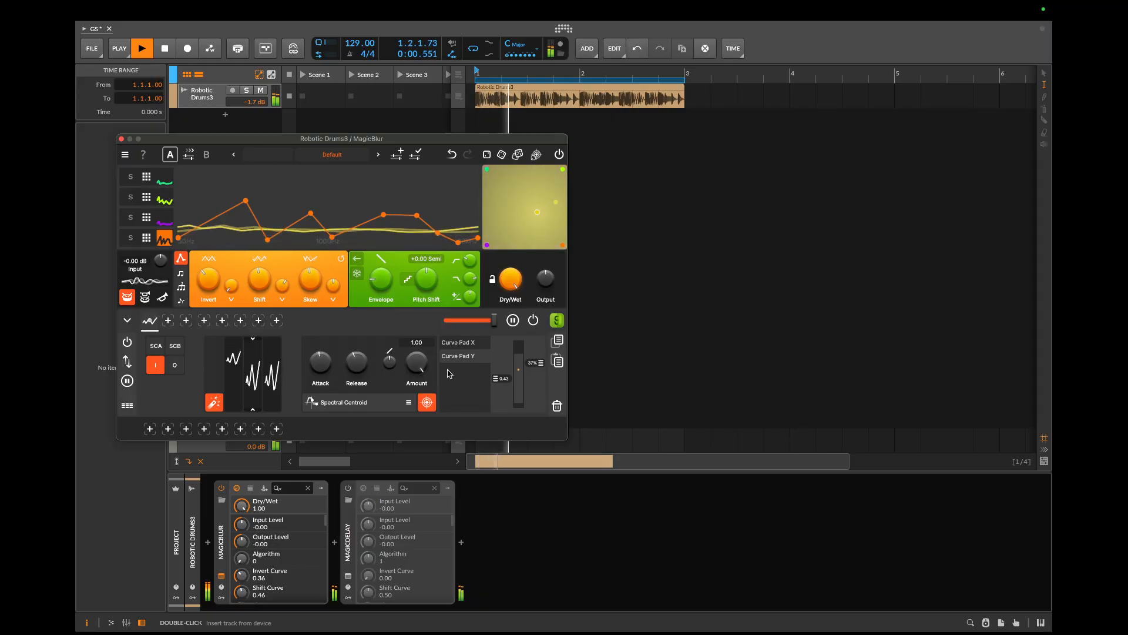
Map the Spectral Centroid follower to Dry/Wet with an amount of -100%
left_click(432, 408)
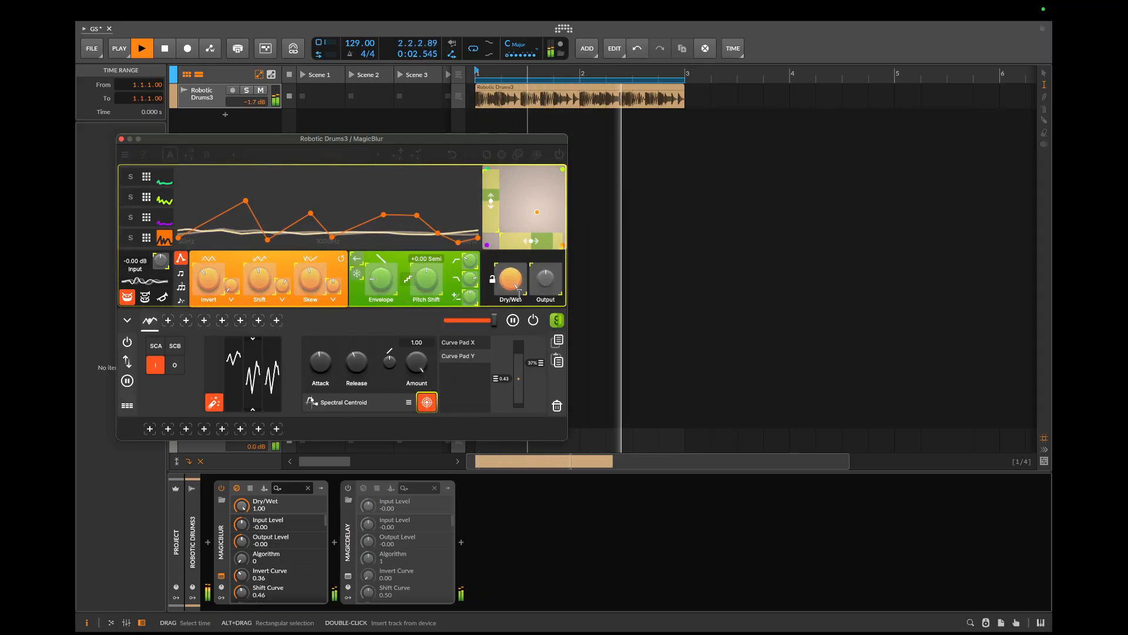
left_click_drag(515, 279, 517, 325)
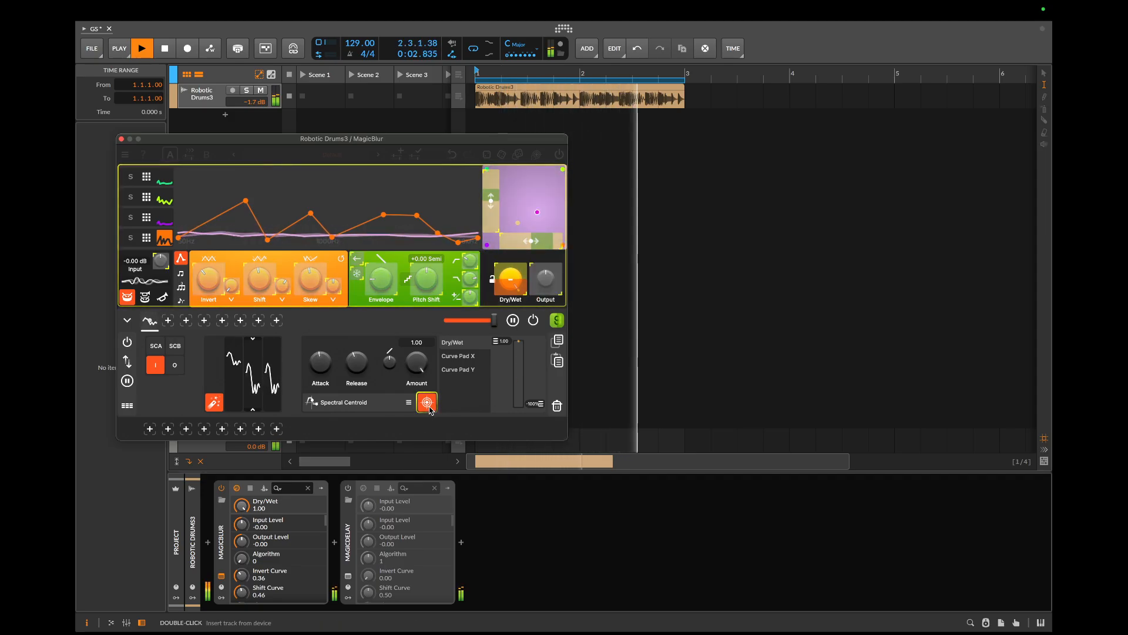
left_click(430, 406)
Lower the base Dry/Wet value to 0.57 while the loop plays, and stop playback
left_click_drag(515, 289, 516, 294)
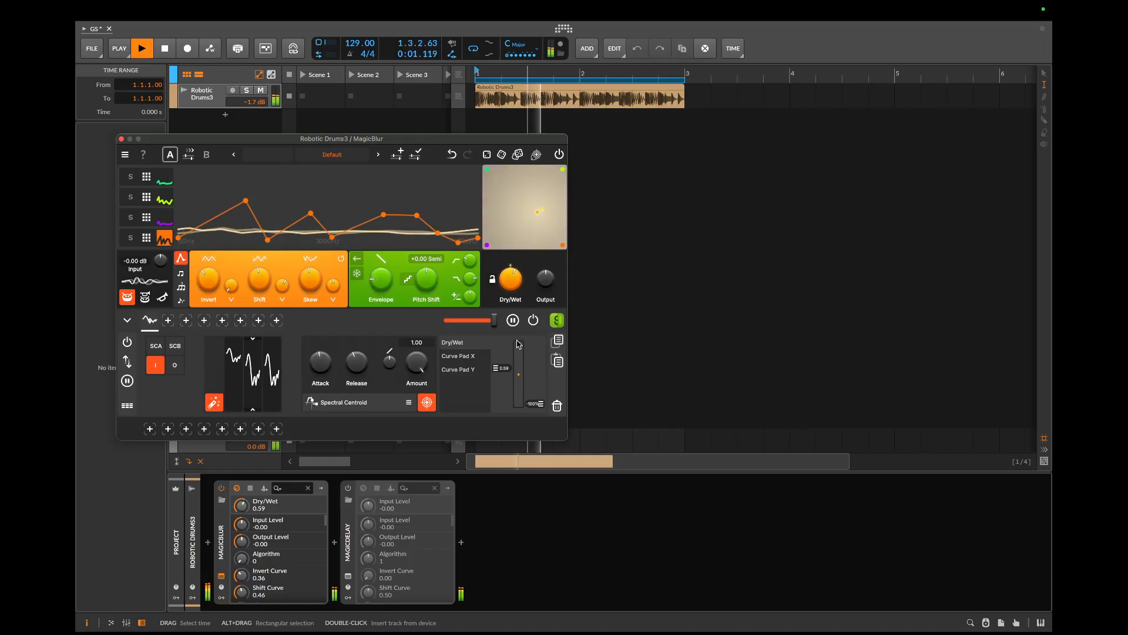
left_click_drag(518, 343, 518, 344)
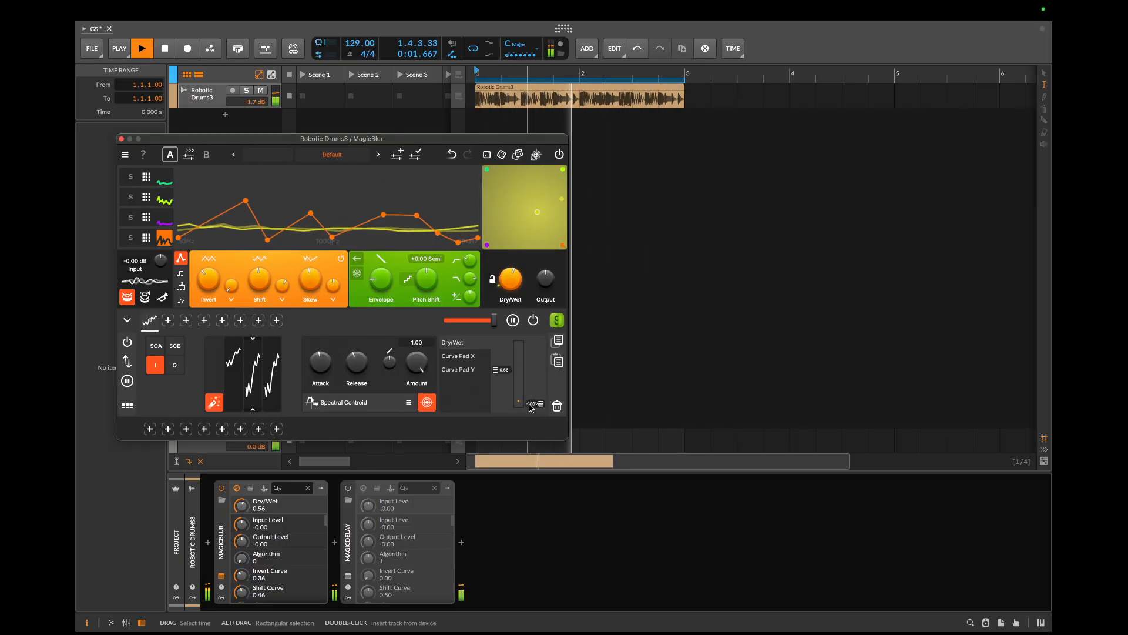
left_click_drag(530, 408, 506, 373)
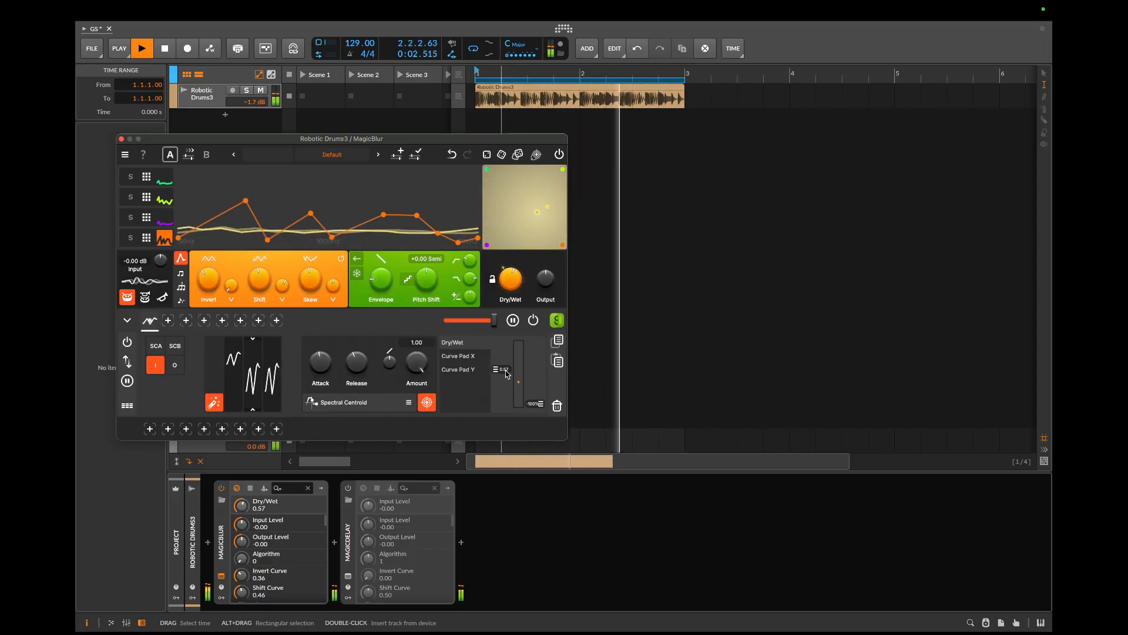
key("space")
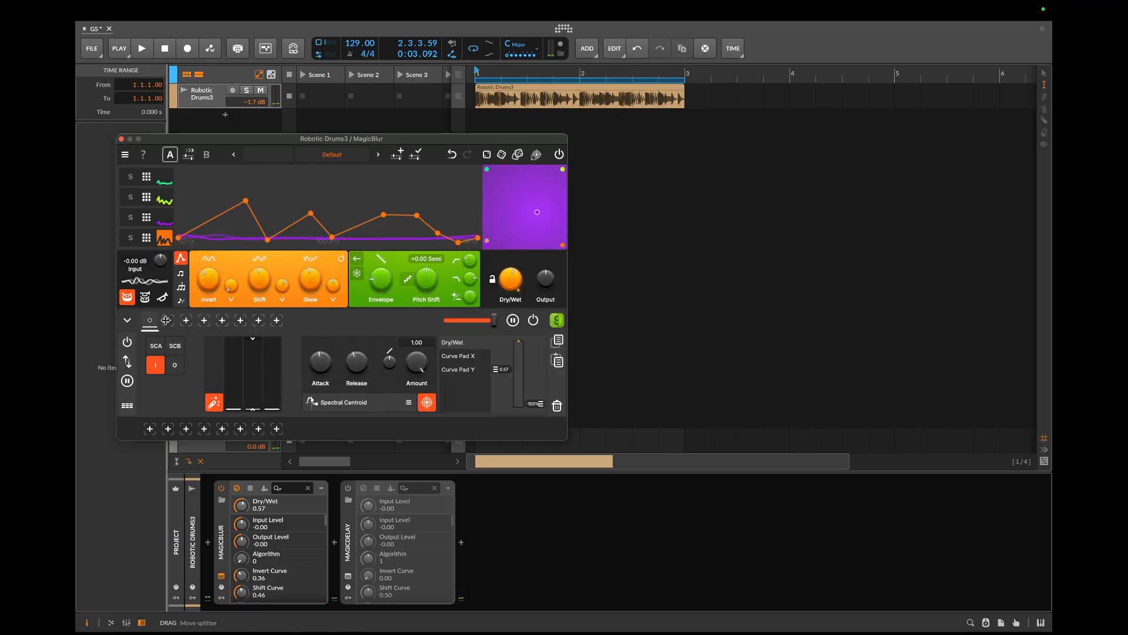
Add a 2D Double Spiral from the 2D Dynamical Systems category in the second modulator slot
left_click(167, 321)
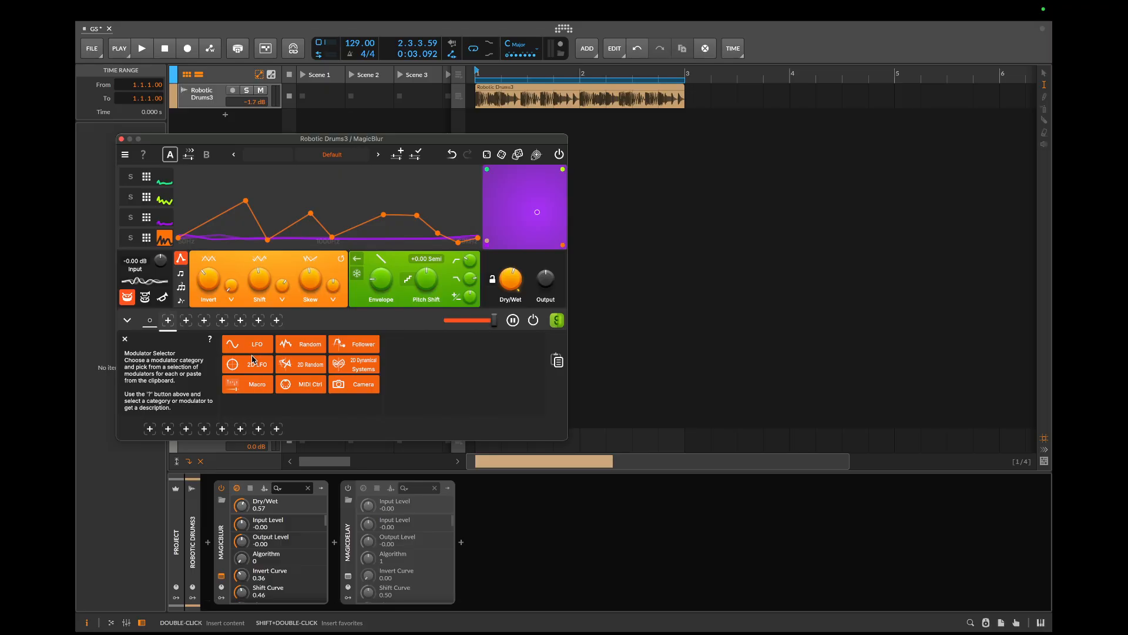
left_click(364, 369)
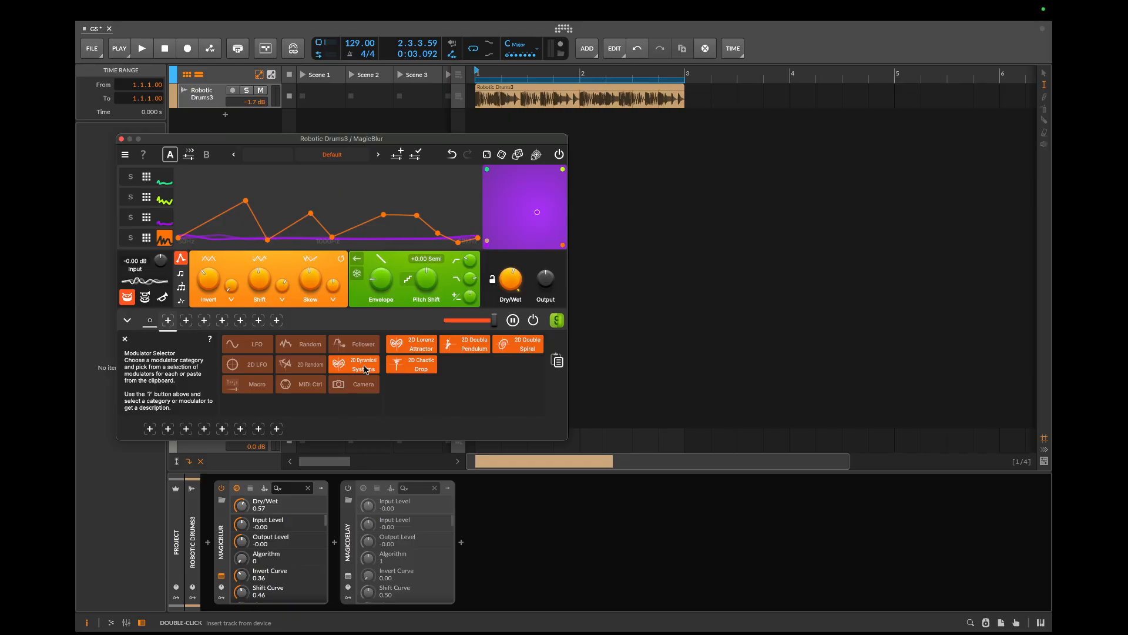
left_click(525, 345)
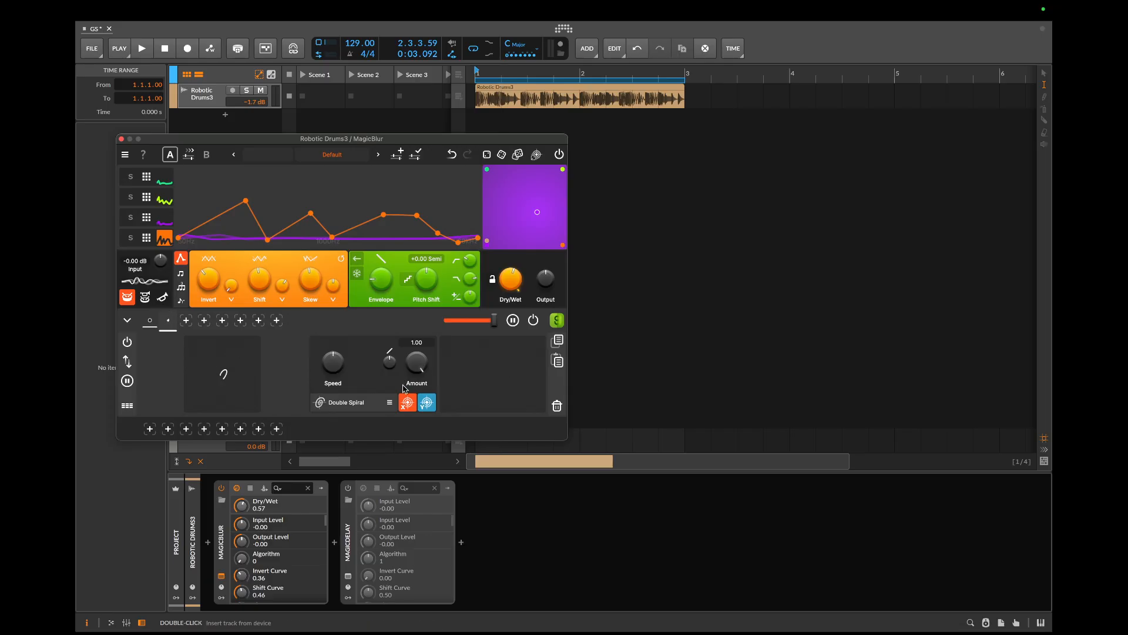
During playback, map the Double Spiral's X output to Curve Pad Y at -52% and its Y output to Curve Pad X at 100%
left_click(409, 405)
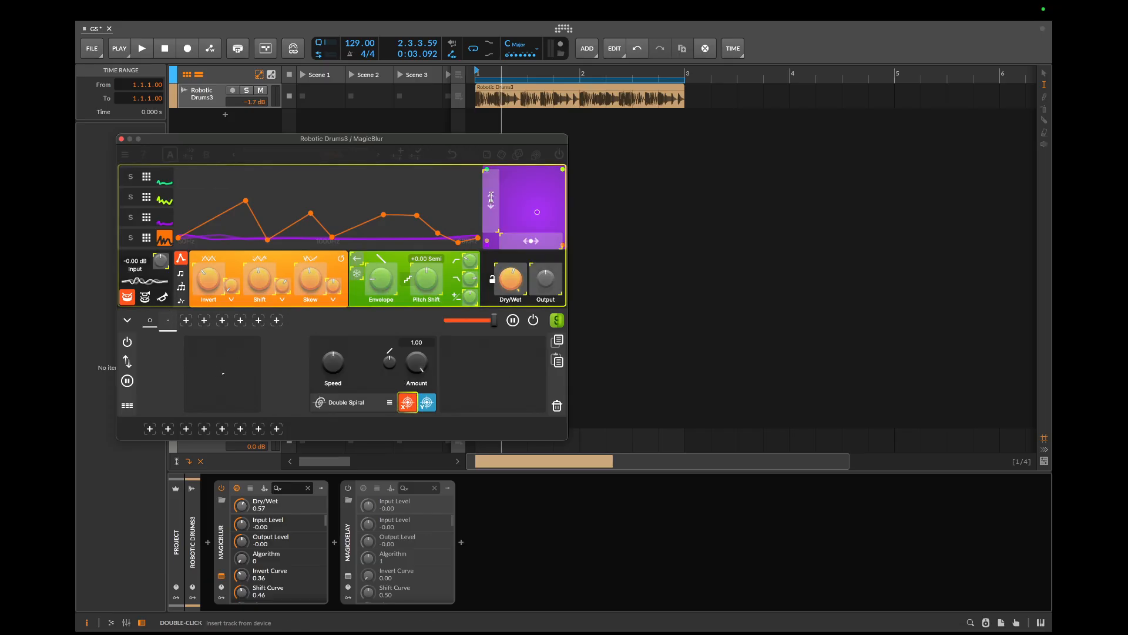
left_click_drag(491, 201, 492, 190)
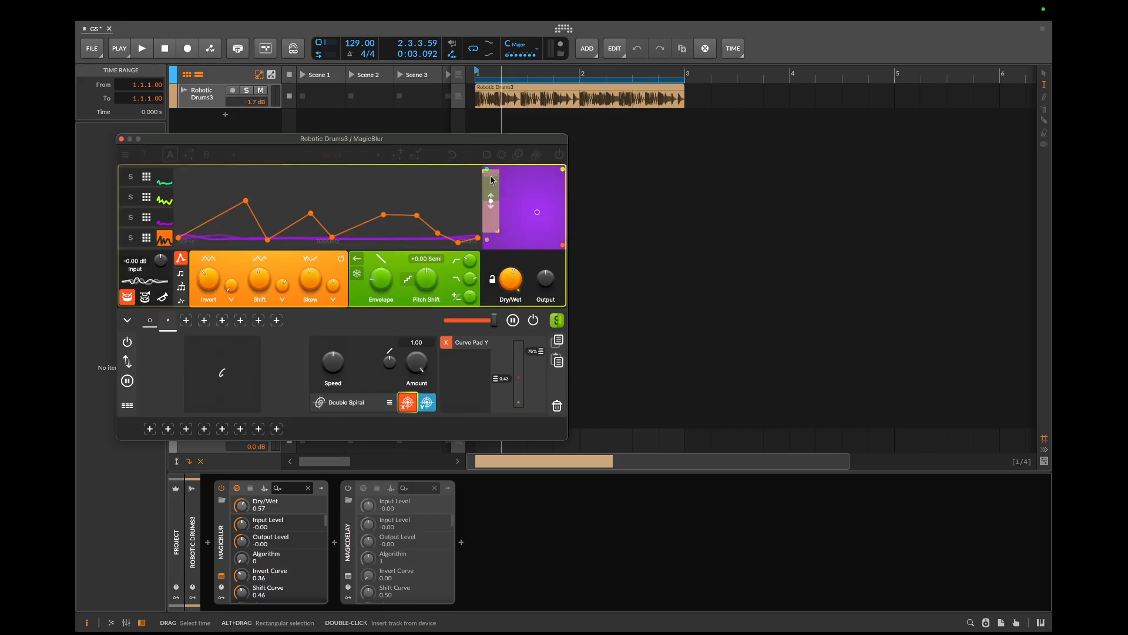
key("space")
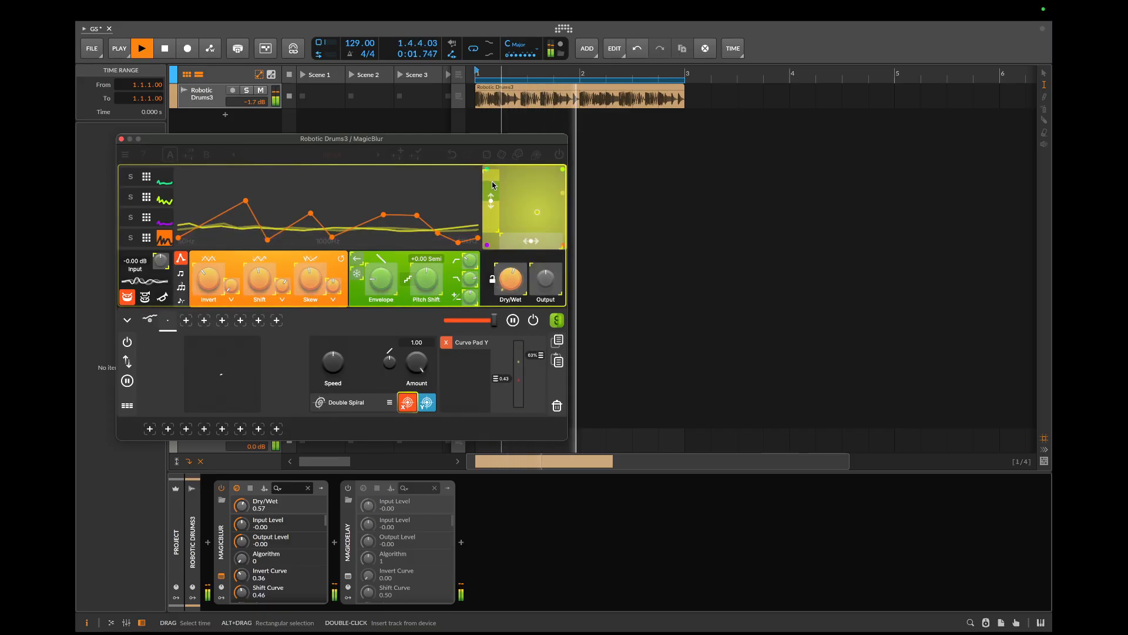
left_click_drag(493, 186, 490, 221)
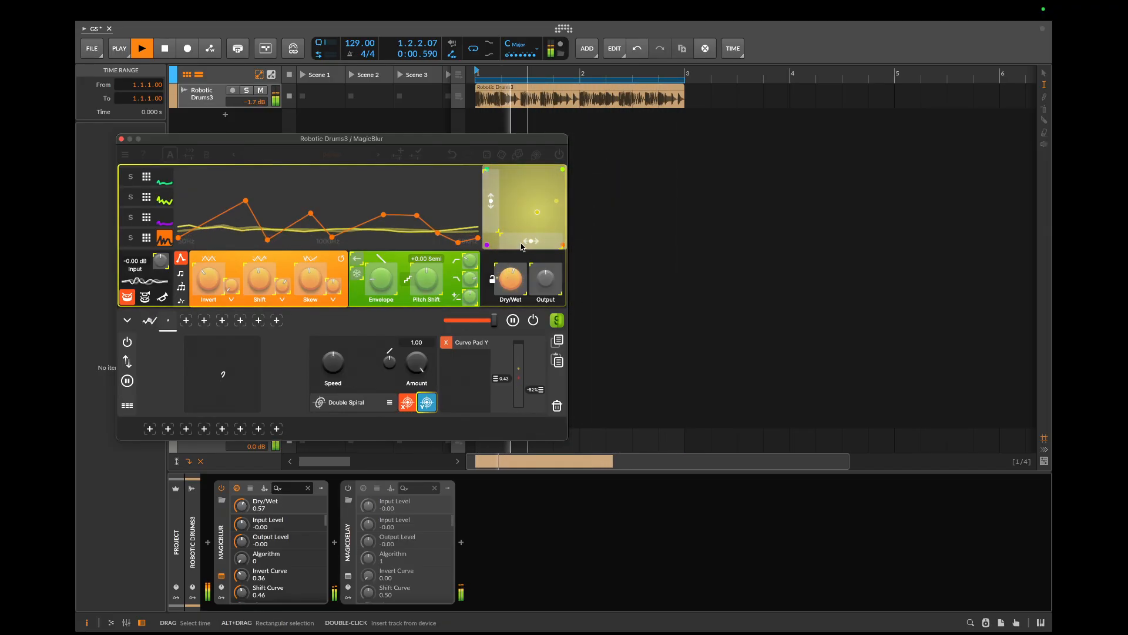
left_click_drag(521, 246, 580, 253)
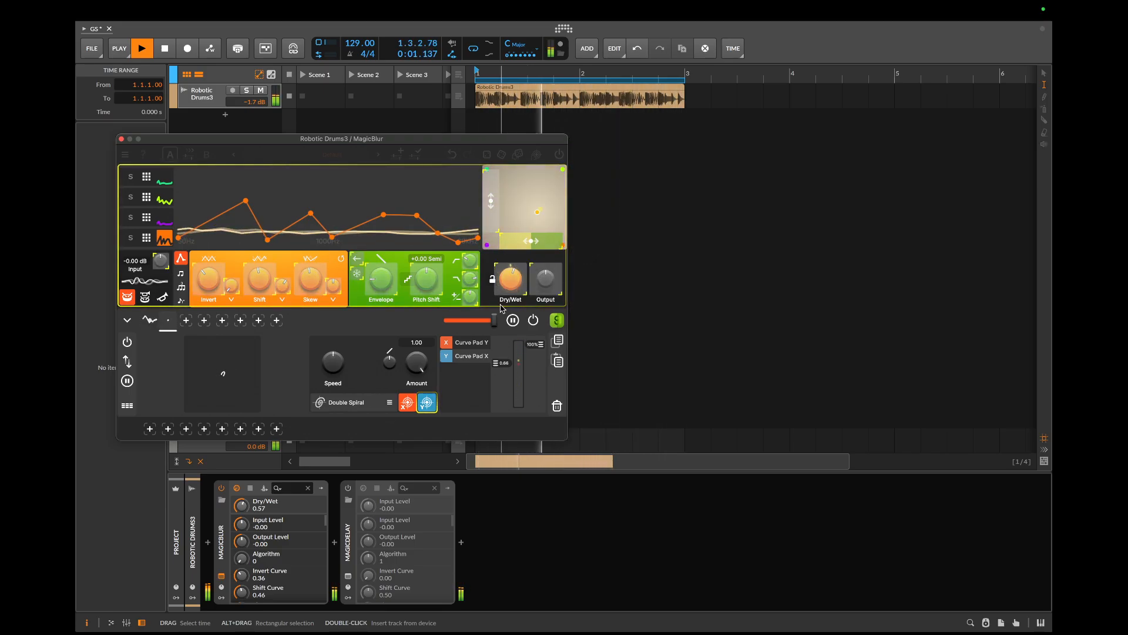
Map the Double Spiral's Y output to Envelope at -100%, Pitch Shift with a positive amount and Low-Pass at -48%
left_click_drag(383, 280, 382, 352)
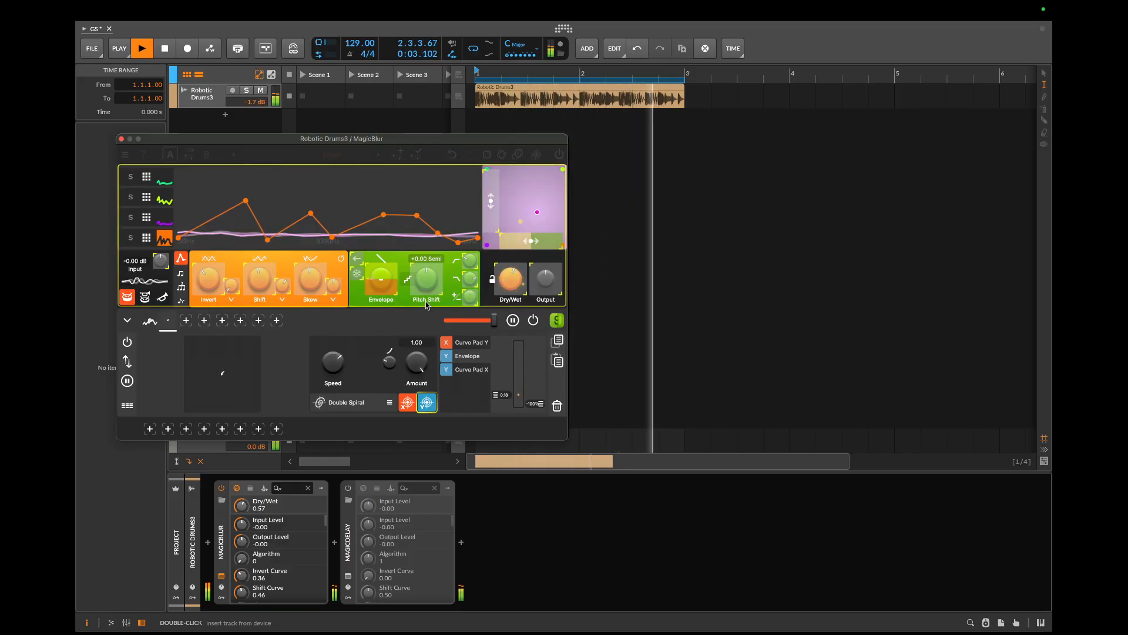
left_click_drag(428, 286, 427, 242)
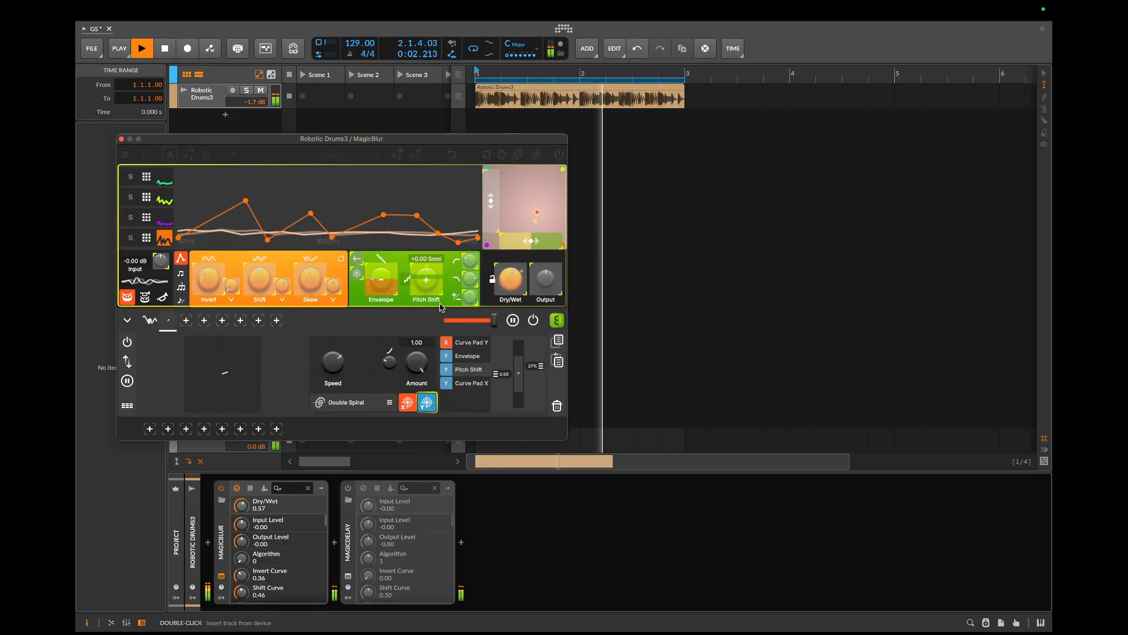
left_click_drag(470, 279, 470, 258)
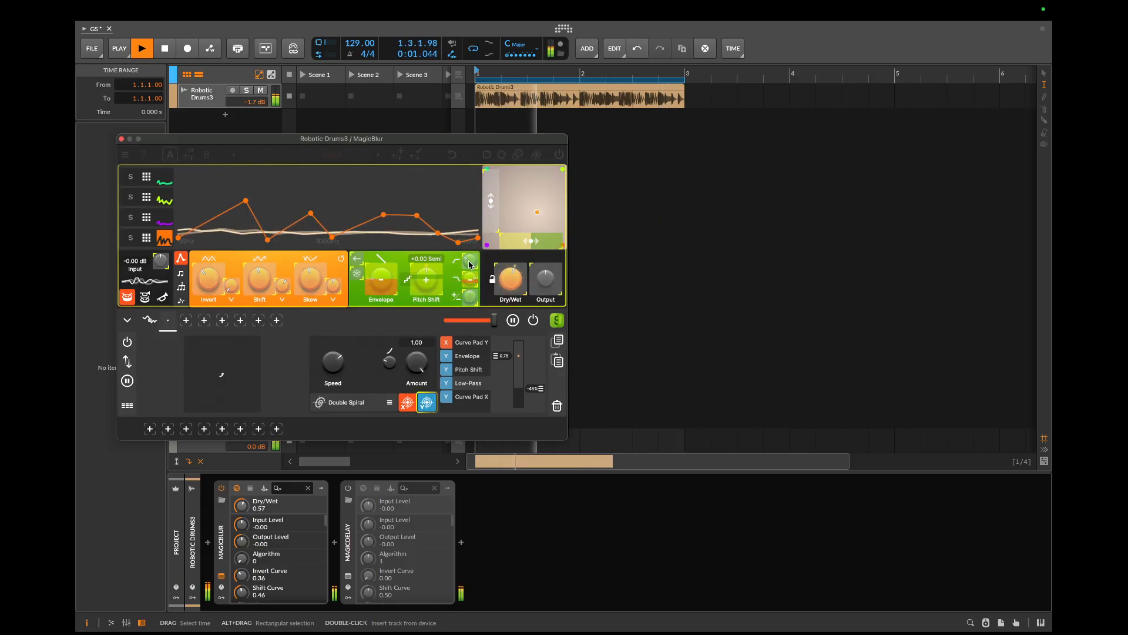
Map the Double Spiral's Y output to High-Pass at 17%, and lower Dry/Wet to 0.47
left_click_drag(470, 262, 472, 273)
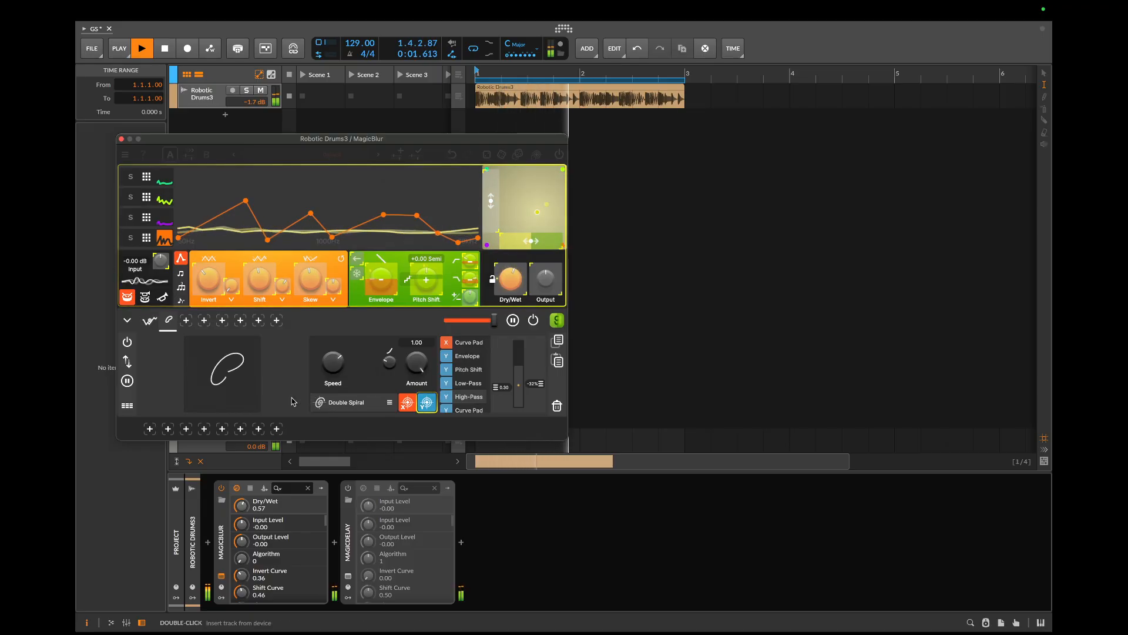
left_click(427, 401)
mouse_move(534, 385)
left_mouse_down()
mouse_move(533, 354)
mouse_move(533, 372)
left_mouse_up()
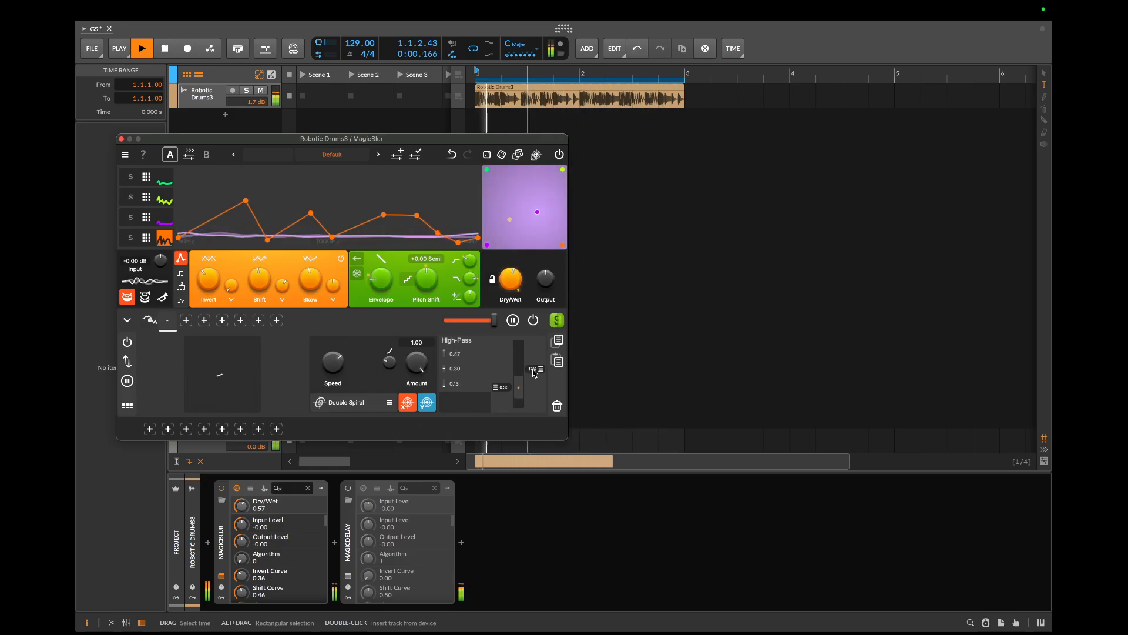
left_click_drag(511, 279, 520, 306)
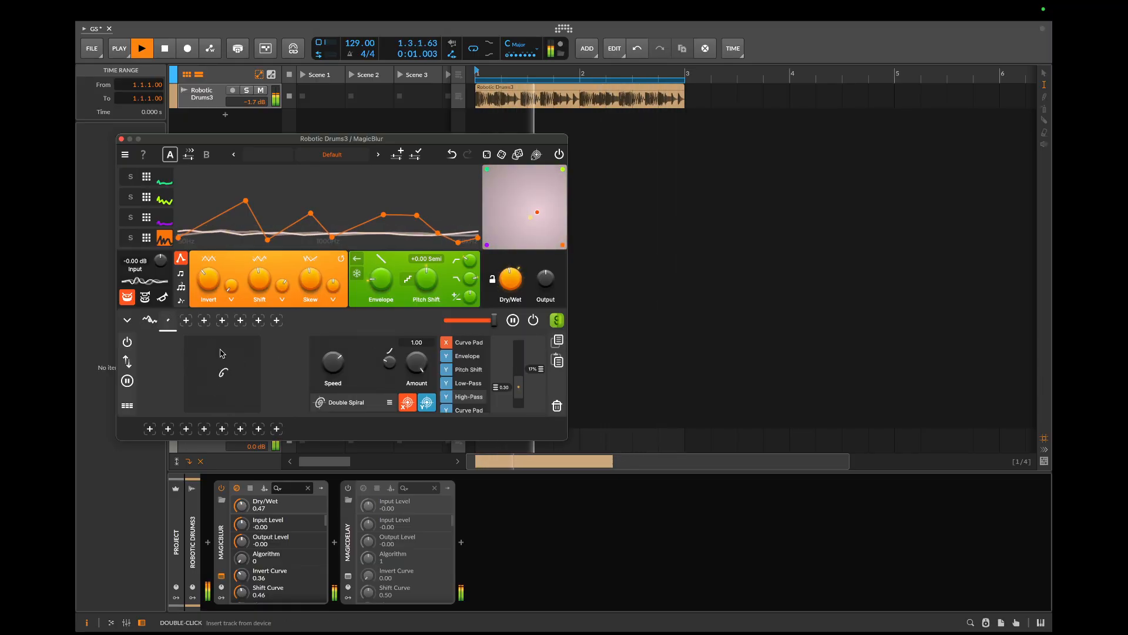
Add an Eight 2D LFO in the third modulator slot and map its X output to Invert at 20%
left_click(187, 321)
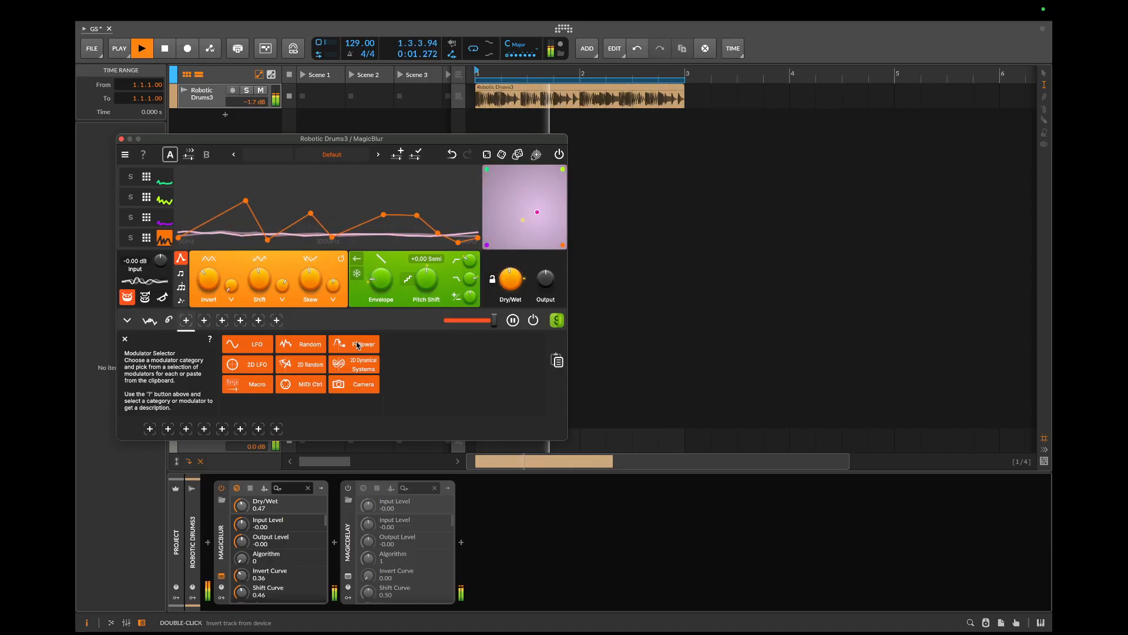
left_click(255, 365)
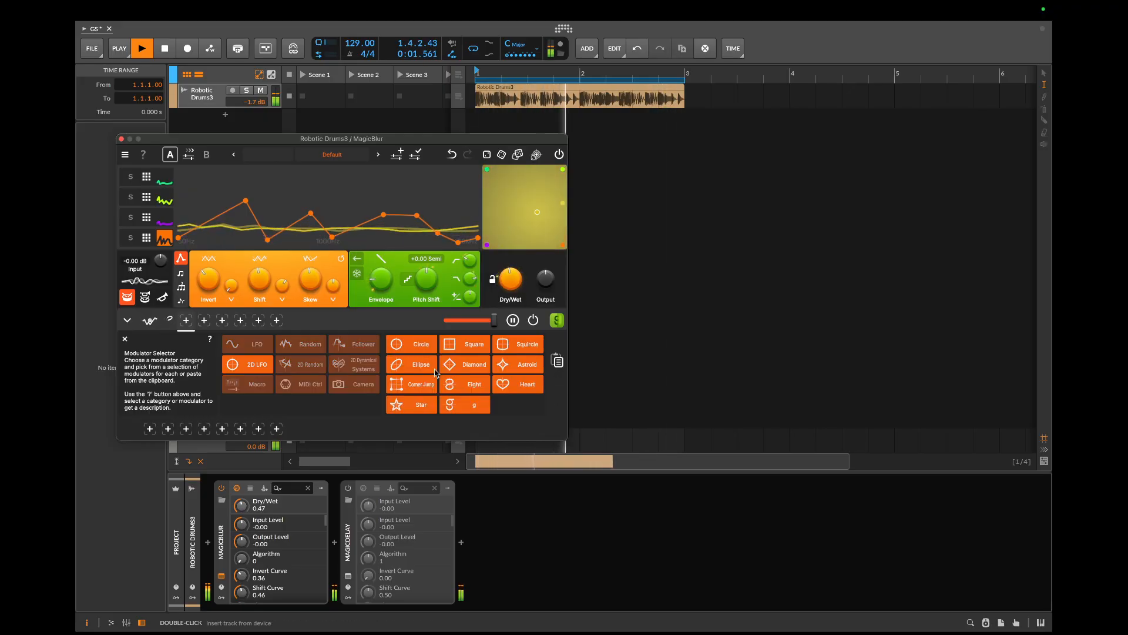
left_click(467, 386)
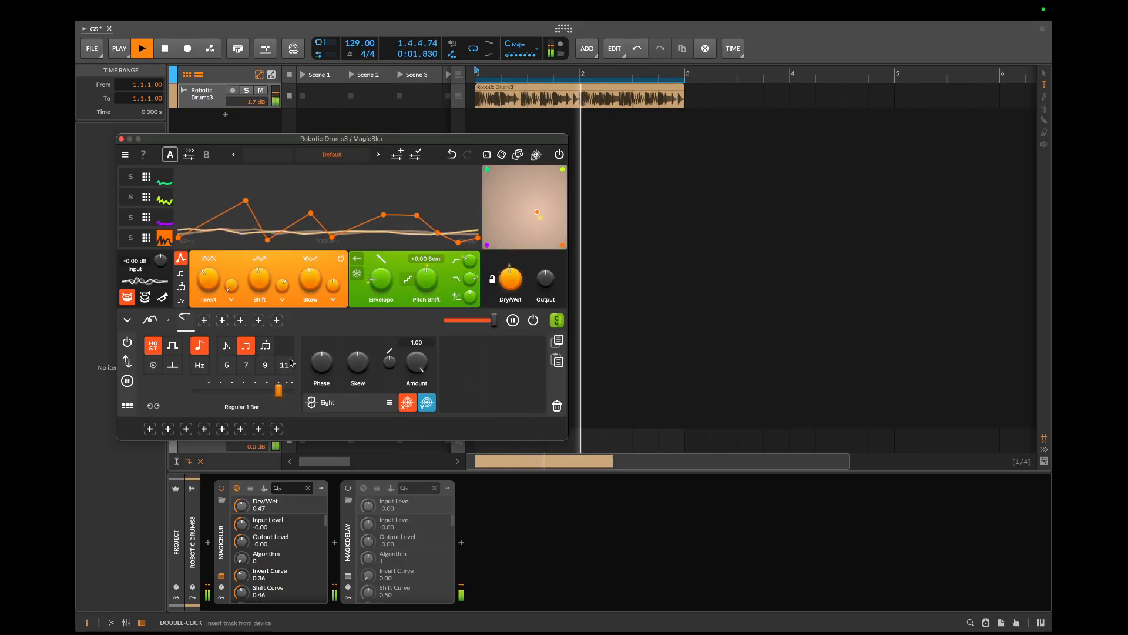
left_click(407, 404)
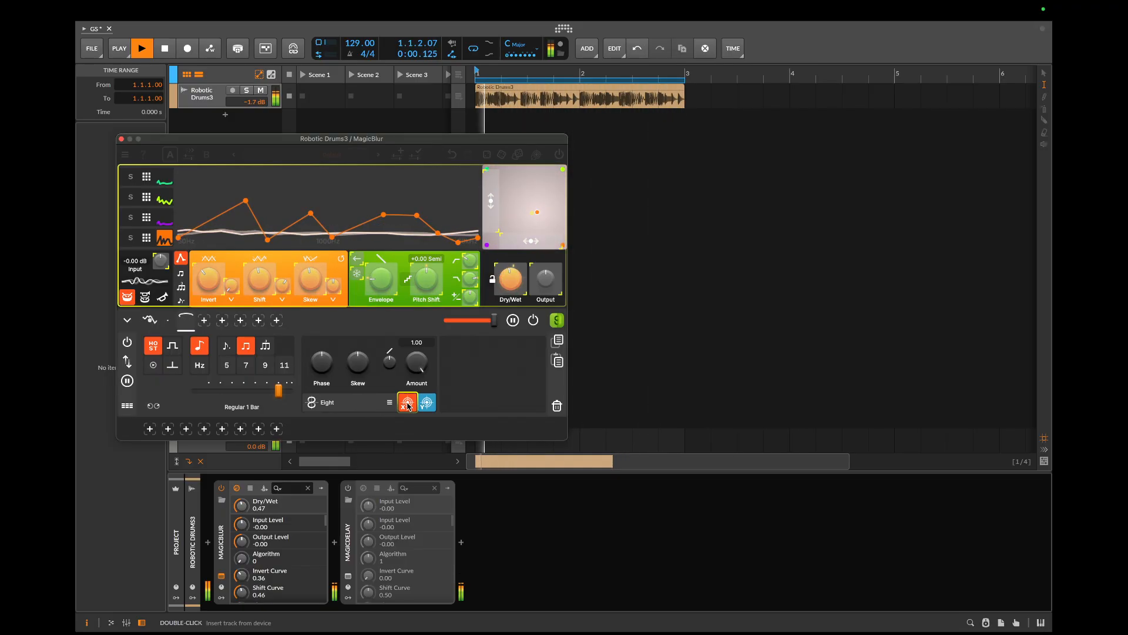
left_click(216, 275)
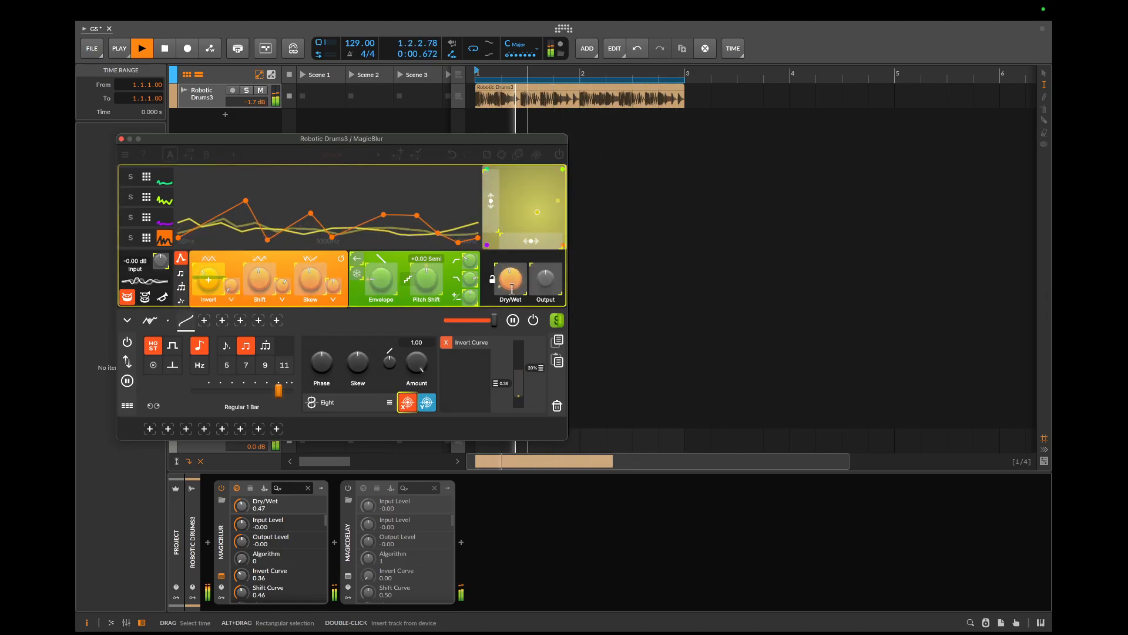
Remove the Dry/Wet mapping from the Spectral Centroid follower and raise Dry/Wet to 1.00
left_click(149, 321)
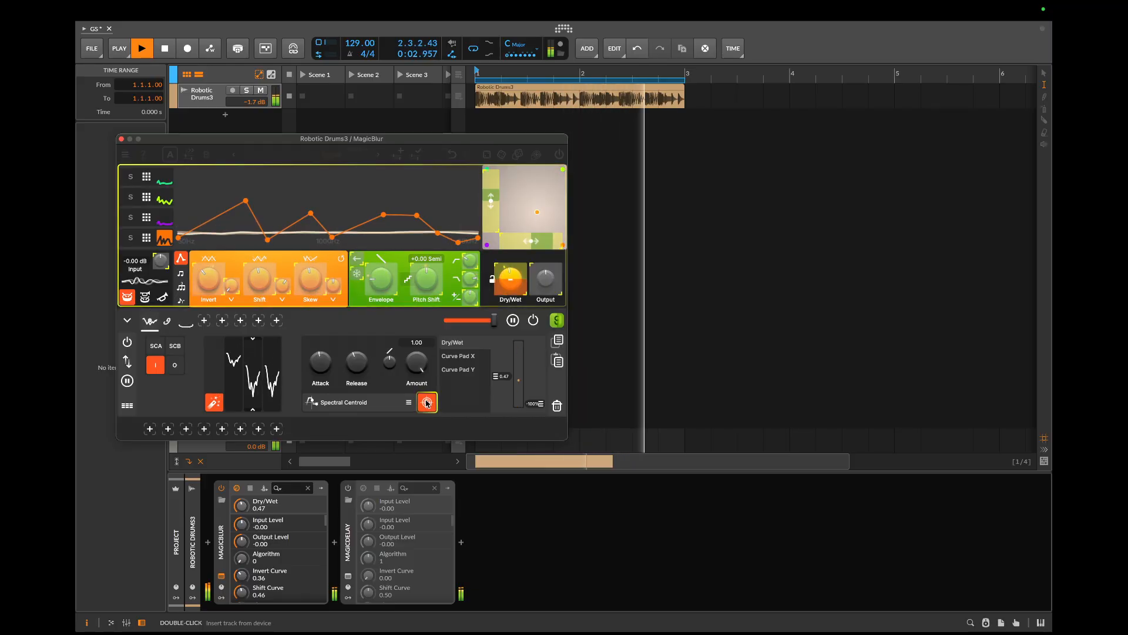
left_click(516, 284)
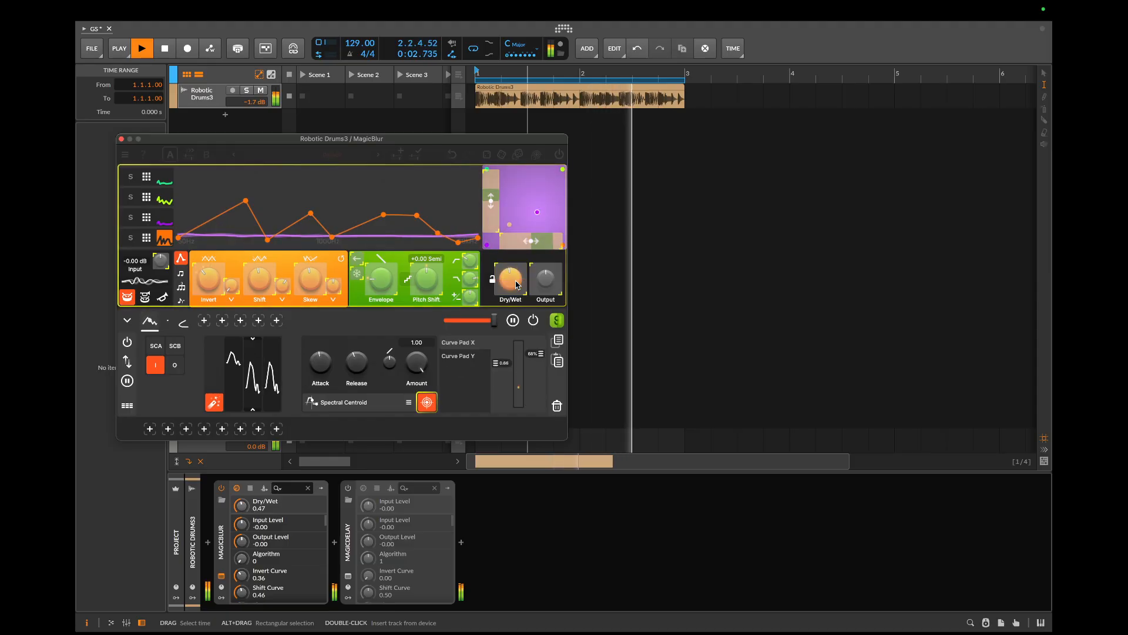
left_click(428, 403)
left_click_drag(519, 288, 516, 195)
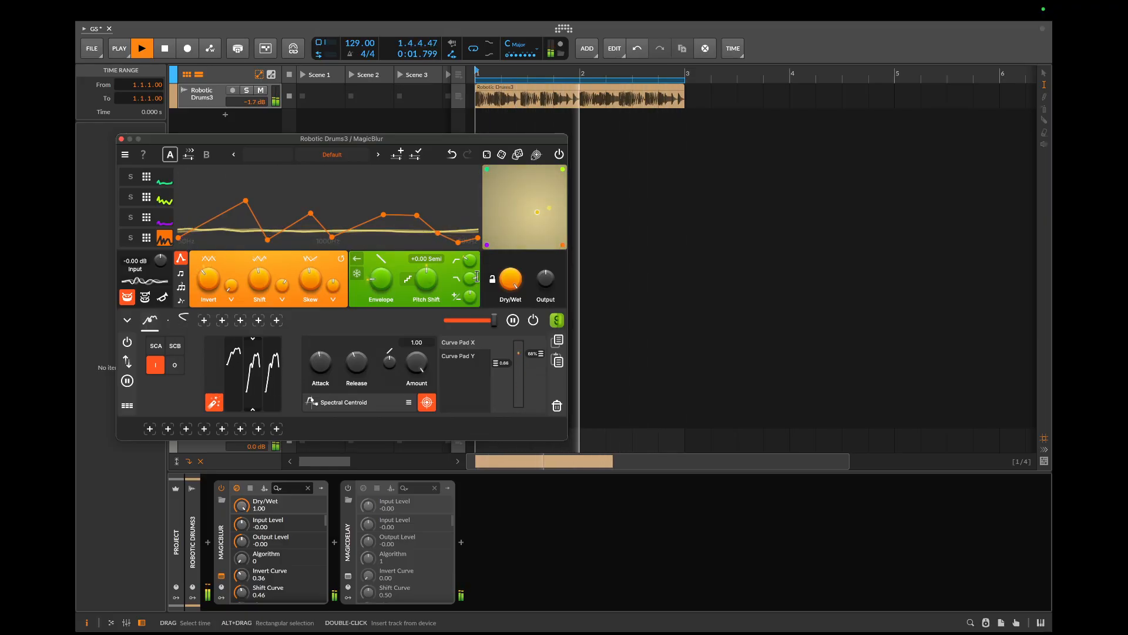
Set MagicBlur's Low-Pass to 1.00 and the Shift knob to 0.77
left_click_drag(472, 280, 472, 246)
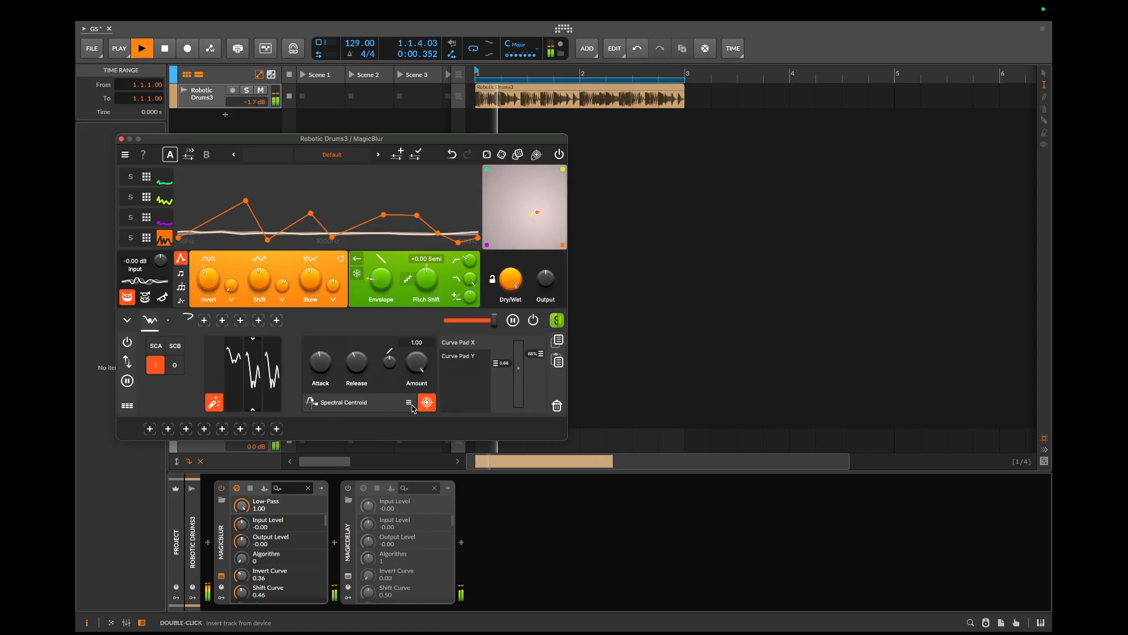
left_click_drag(266, 288, 252, 238)
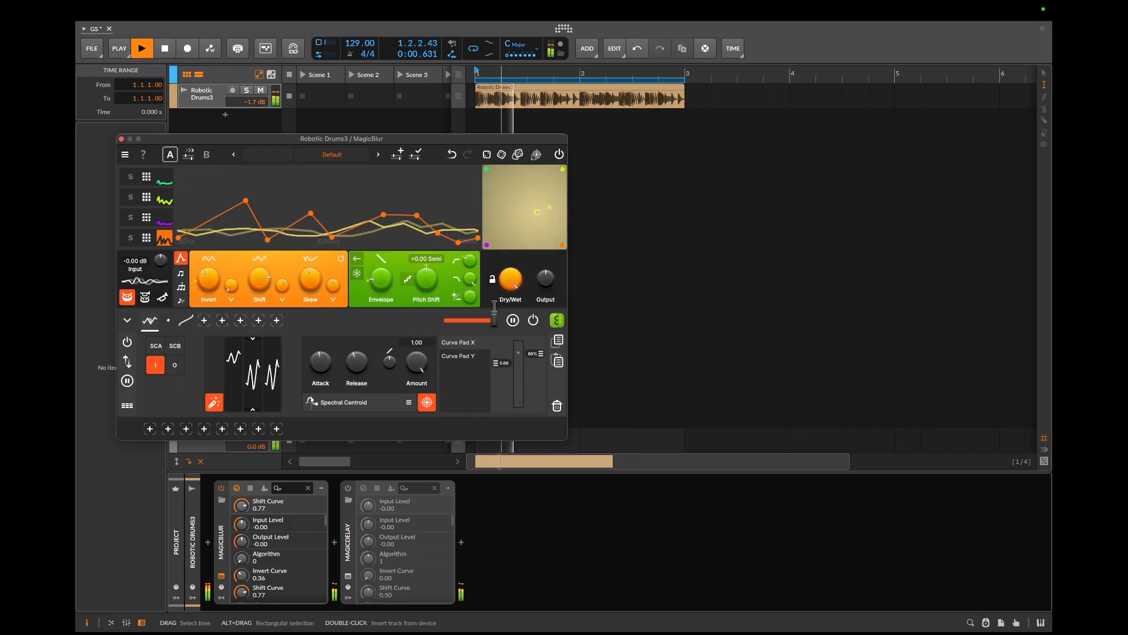
Raise the Double Spiral's High-Pass modulation amount to about 68%
left_click(170, 322)
mouse_move(534, 375)
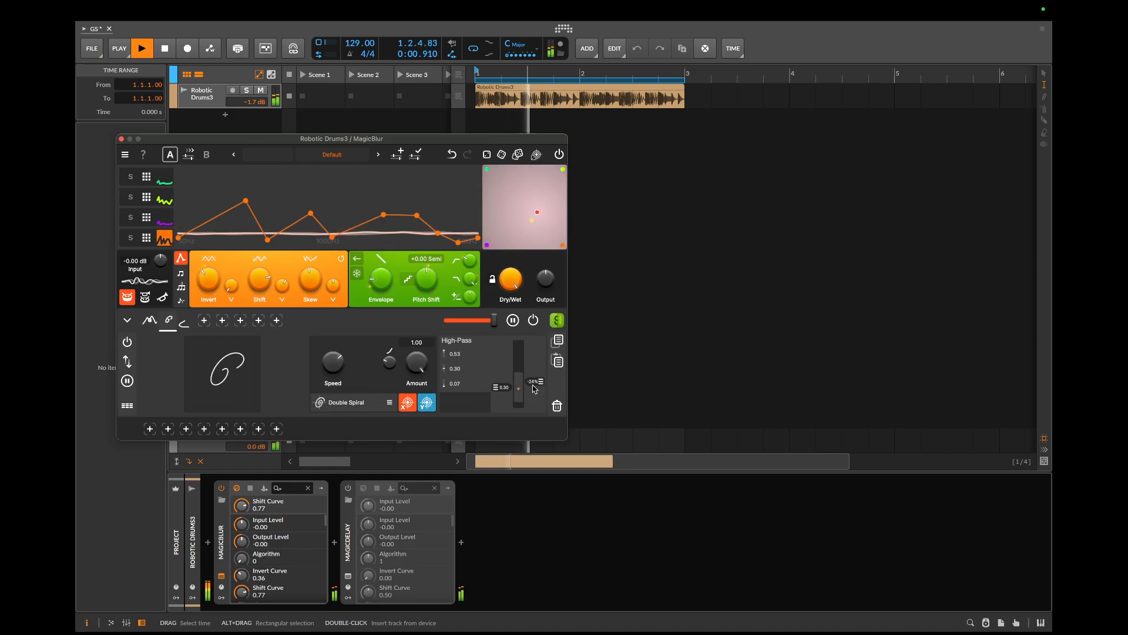
left_click_drag(536, 403, 536, 359)
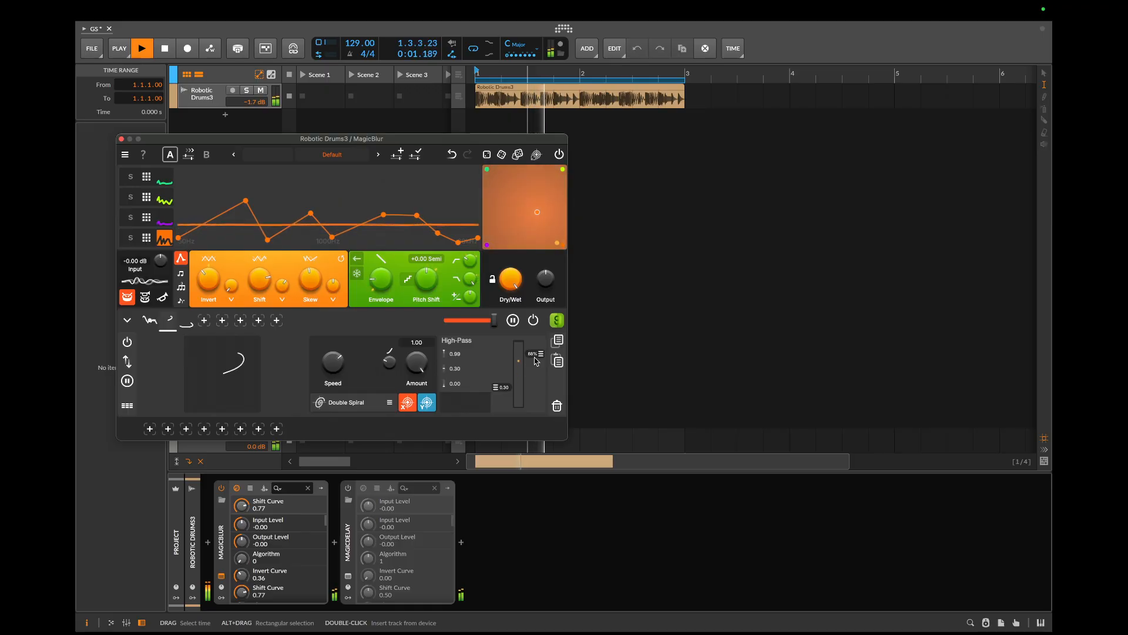
Reset Pitch Shift to 0 semitones and lower the Curve Pad X base value to 0.31 in the Spectral Centroid follower's mapping
left_click(150, 322)
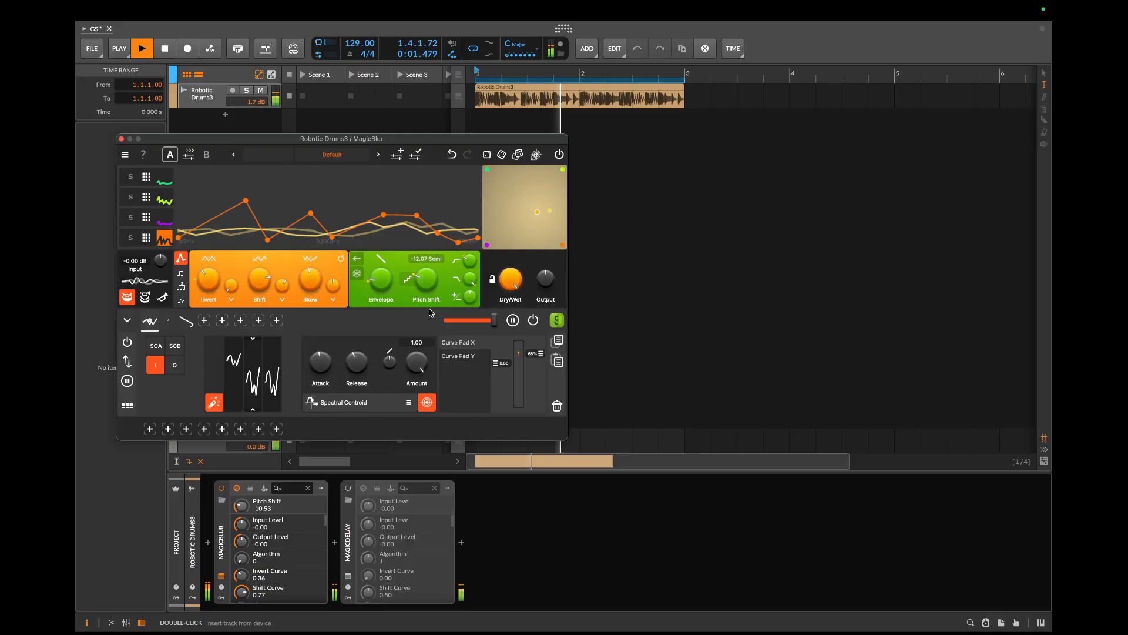
double_click(428, 280)
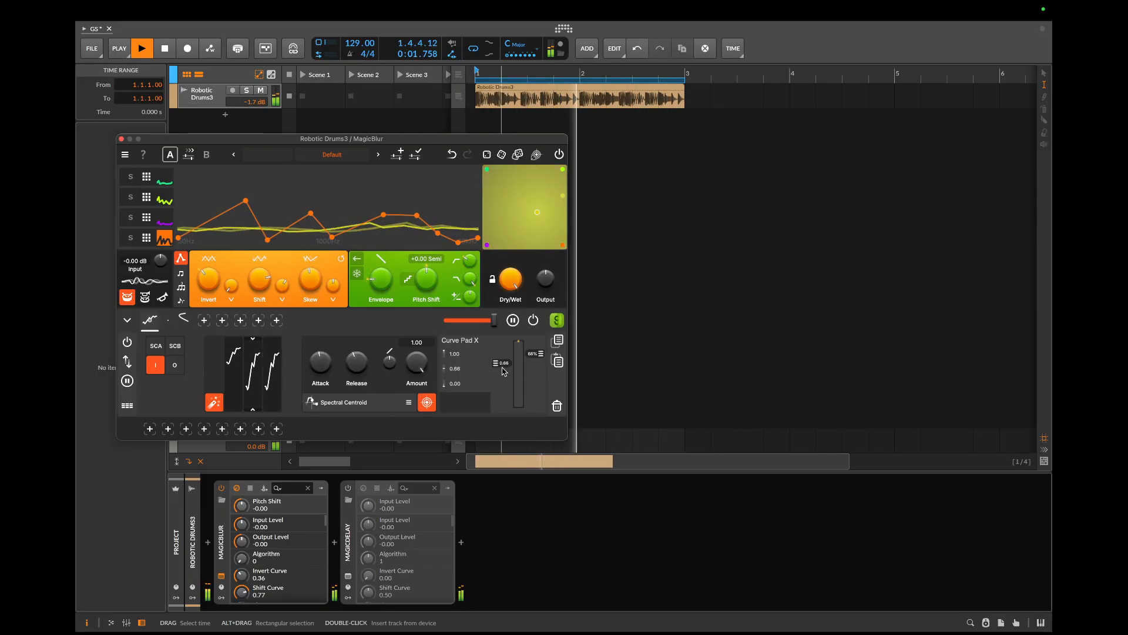
left_click_drag(502, 364, 504, 394)
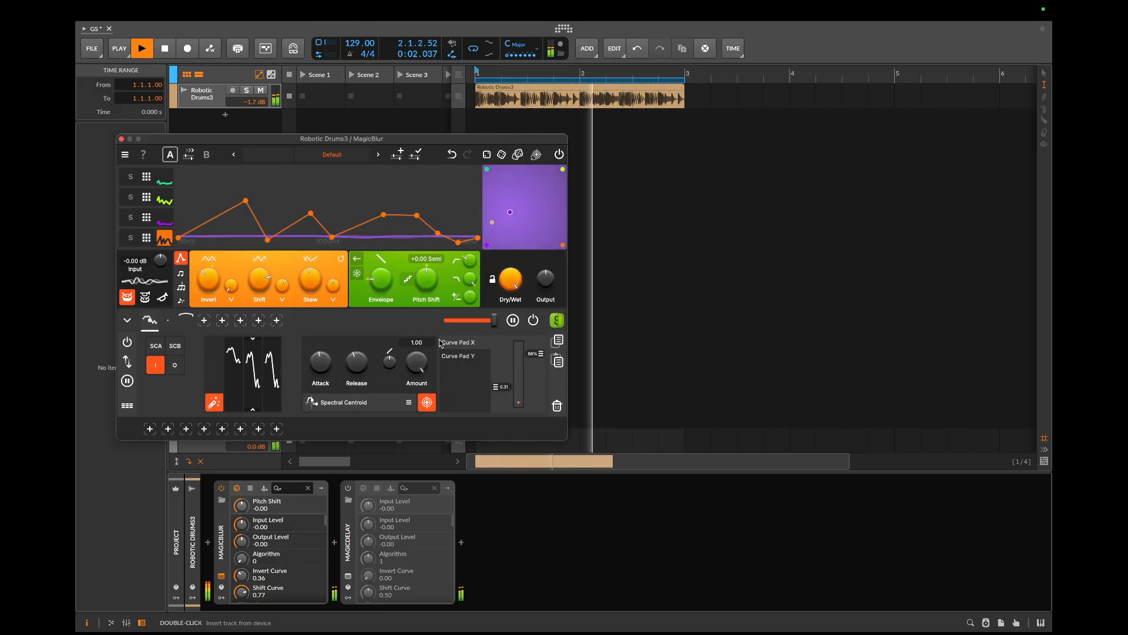
Try the opposite blur direction and switch back to the original one
left_click(355, 260)
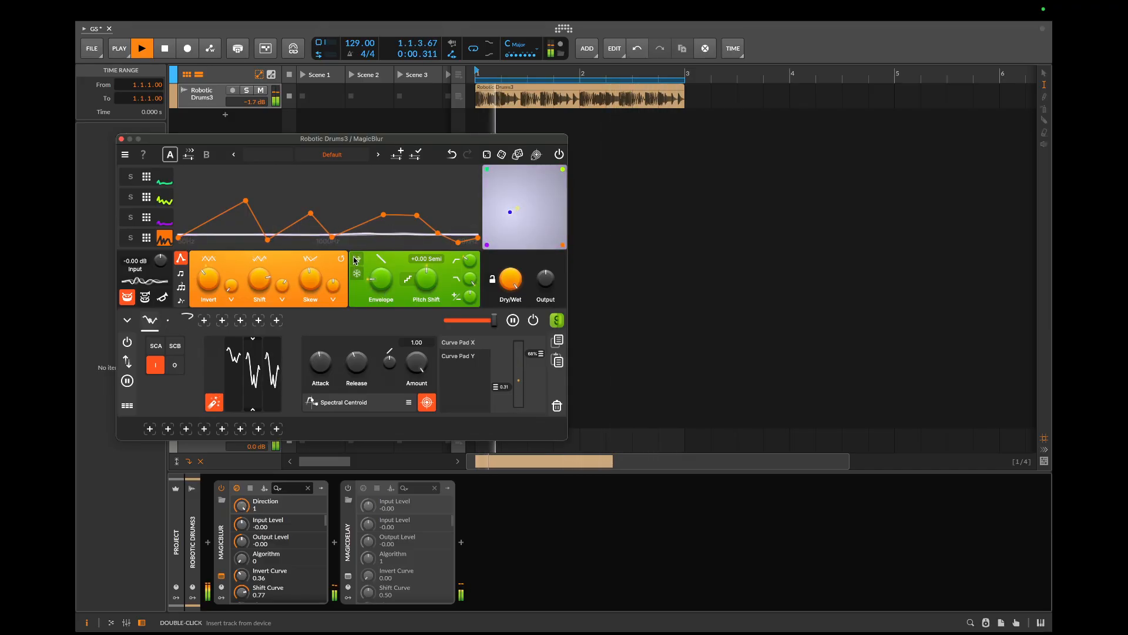
left_click(355, 260)
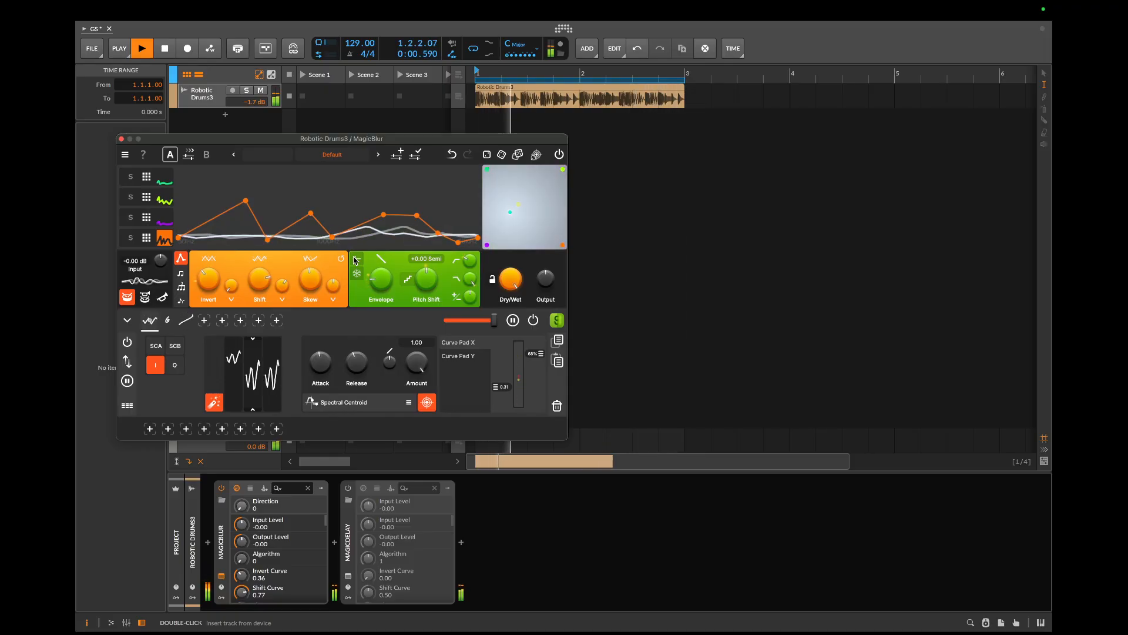
Lower Dry/Wet to about 0.7 and switch MagicBlur to its third algorithm
left_click_drag(510, 280, 510, 324)
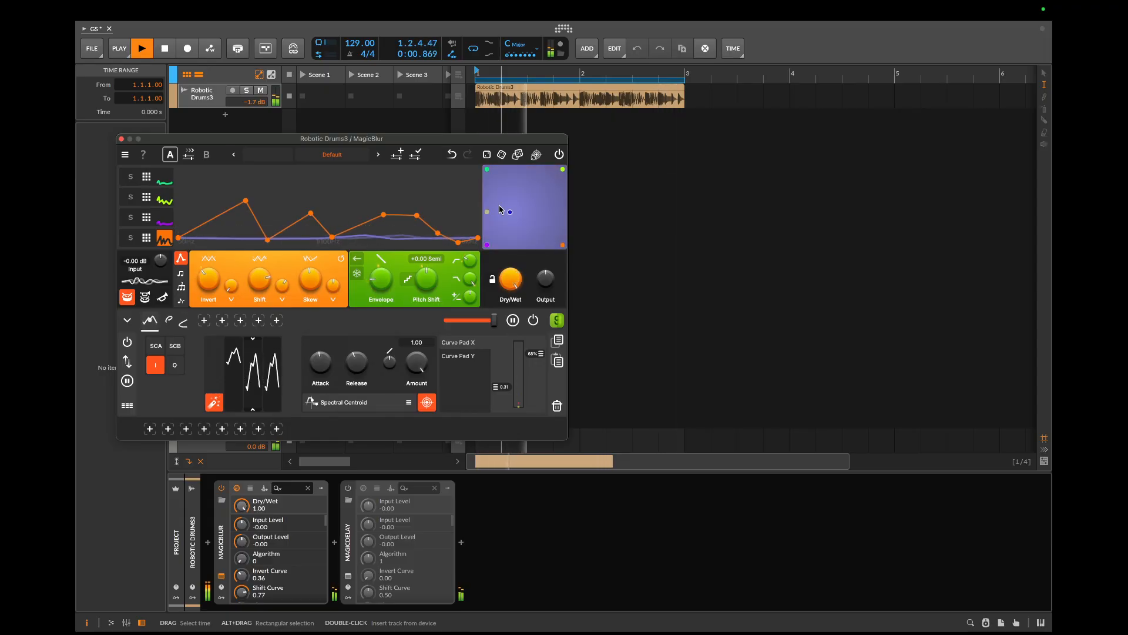
left_click(162, 297)
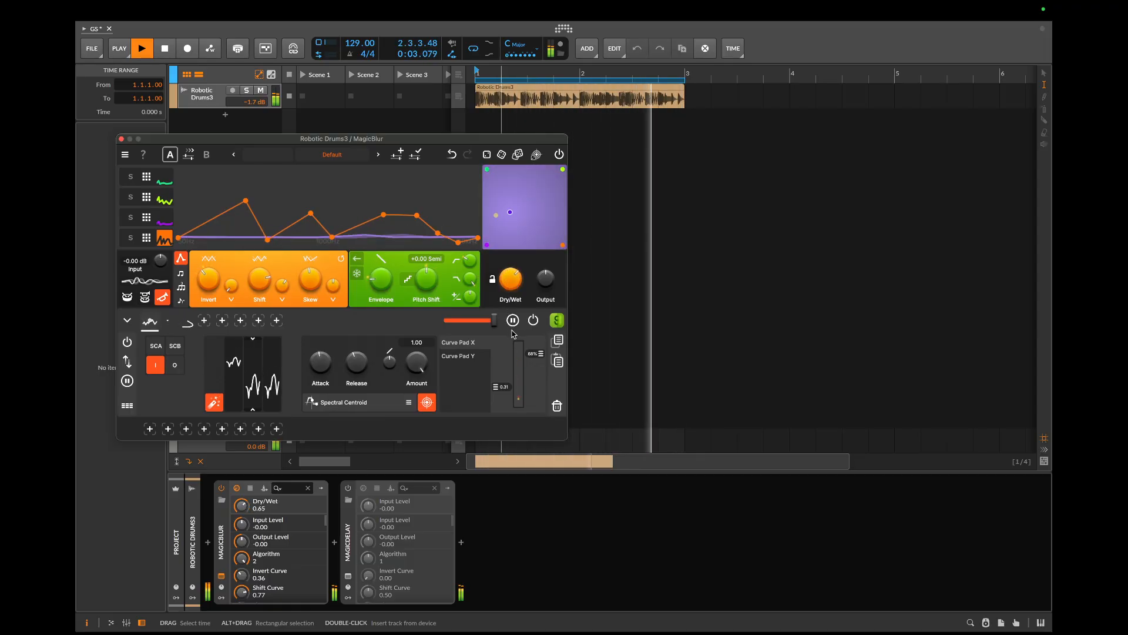
Set MagicBlur's Output level to 3.07 dB and restart playback
left_click_drag(546, 278, 551, 265)
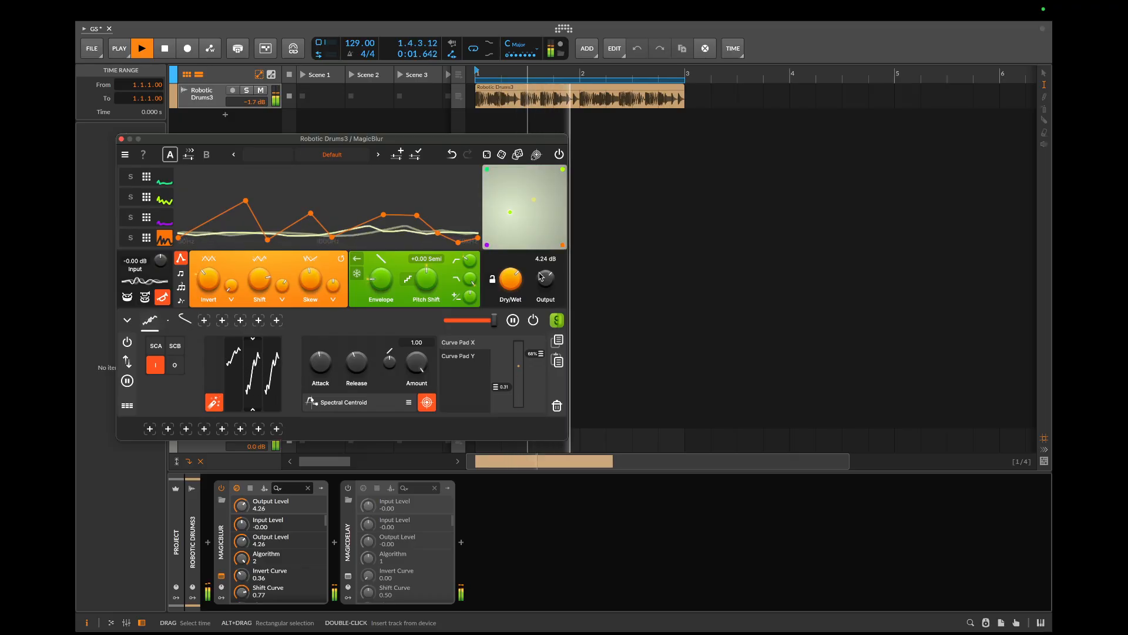
left_click_drag(542, 280, 541, 283)
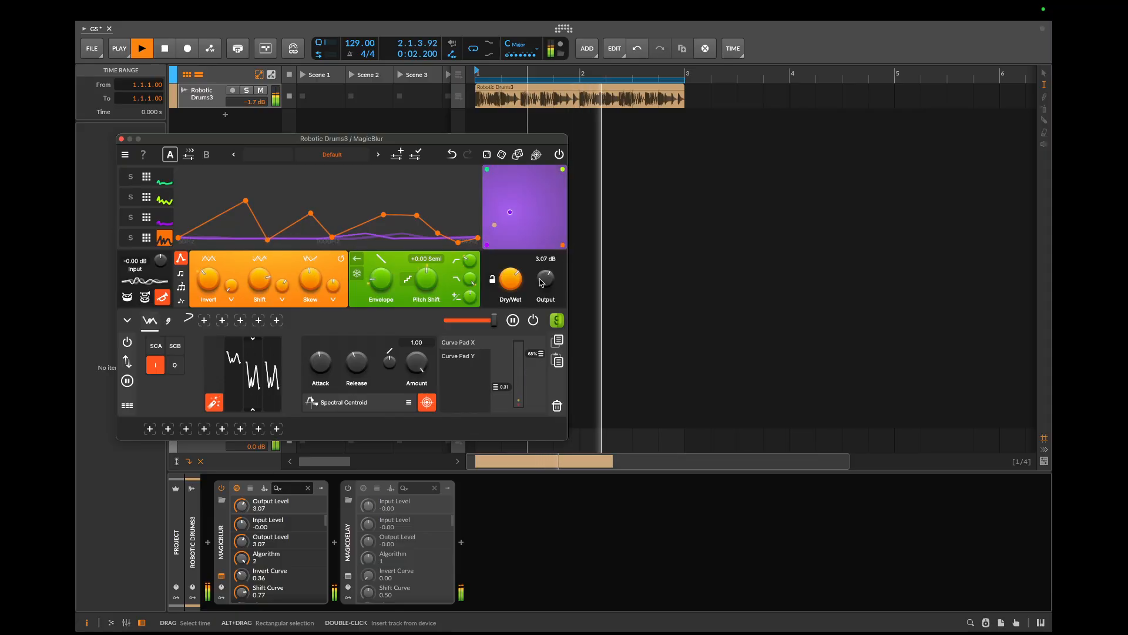
key("space")
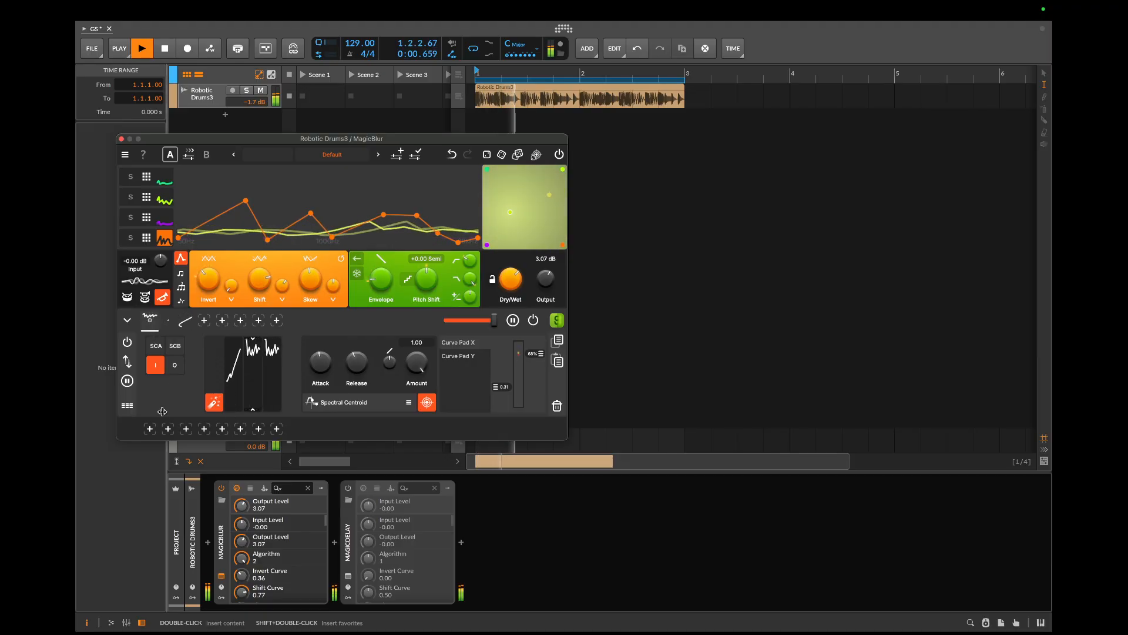
Add a Sine LFO in the second modulator row and map it to the Spectral Centroid follower's Amount and Attack at -100% each
left_click(150, 430)
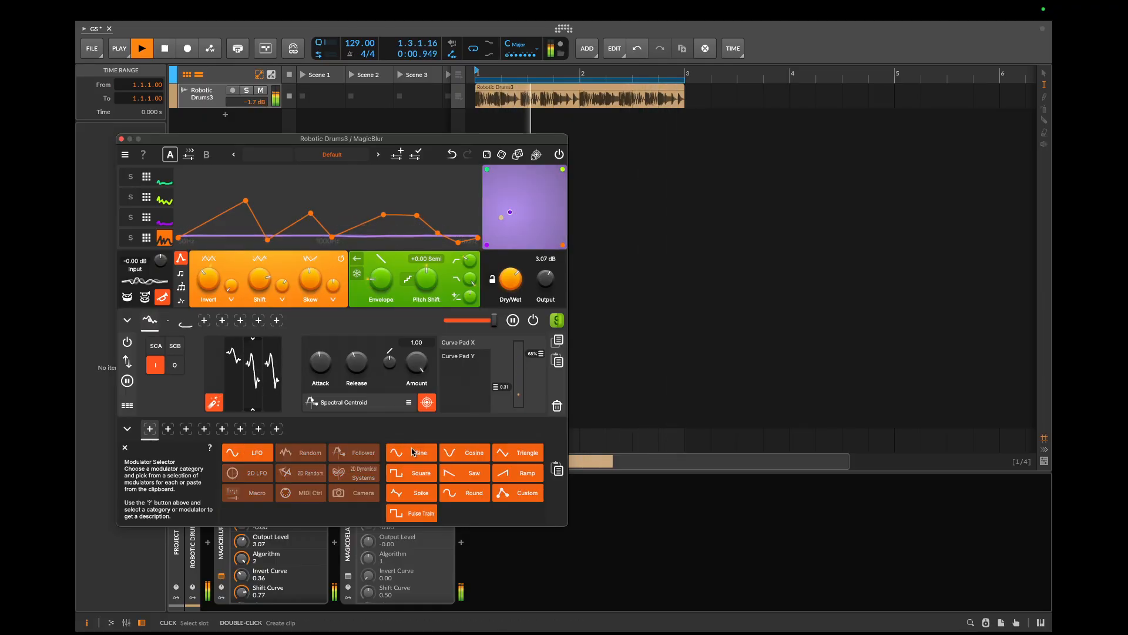
left_click(414, 452)
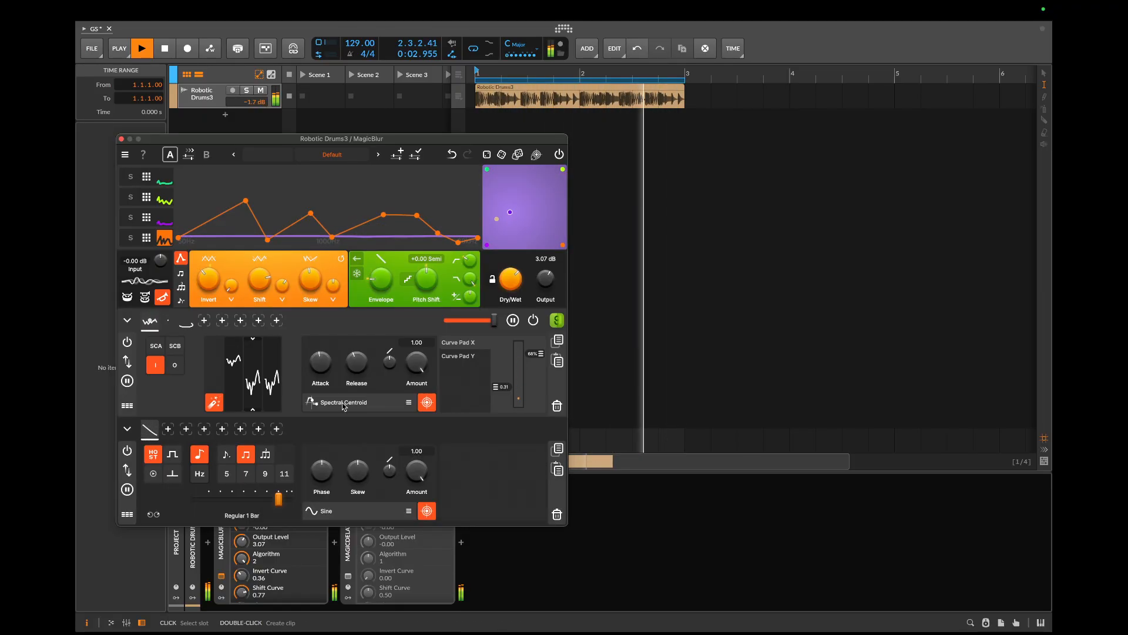
left_click(431, 513)
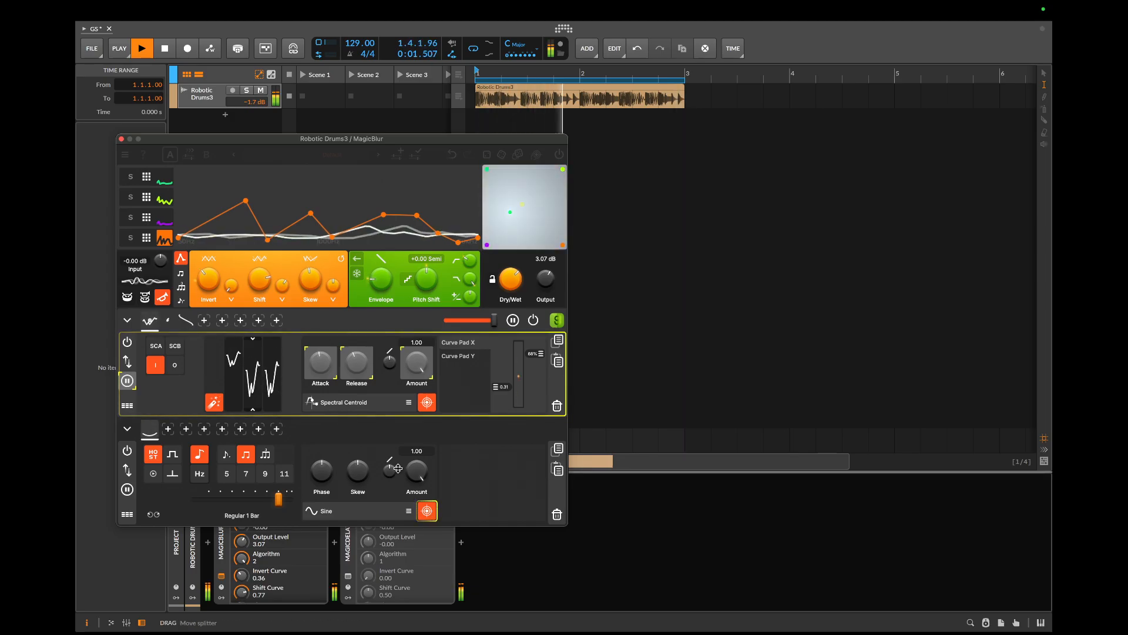
left_click(416, 364)
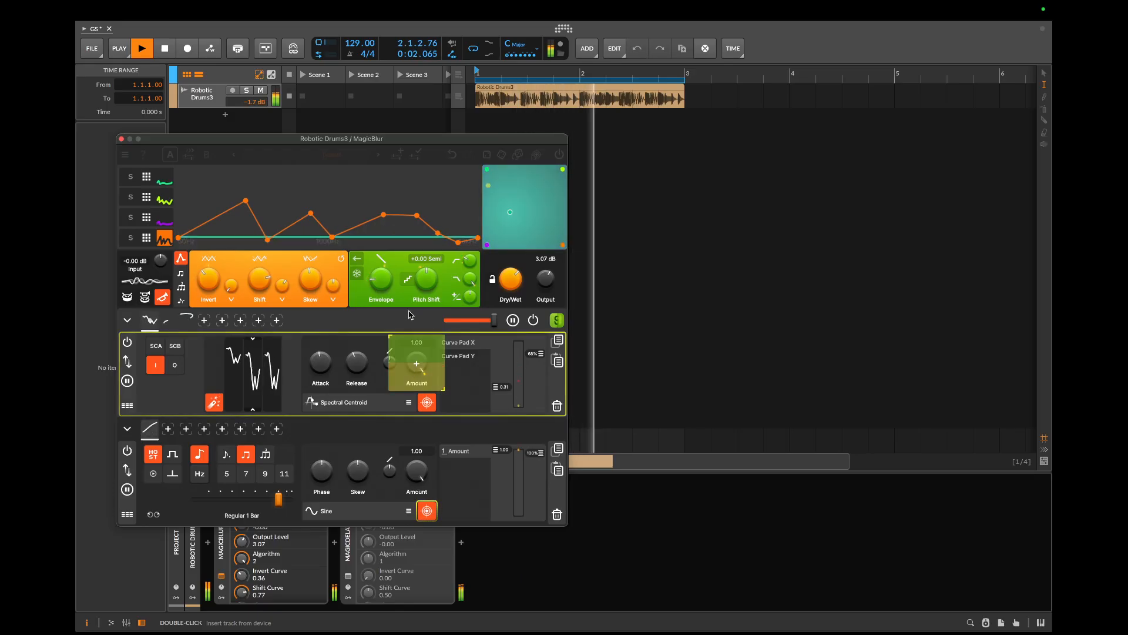
left_click_drag(410, 310, 416, 398)
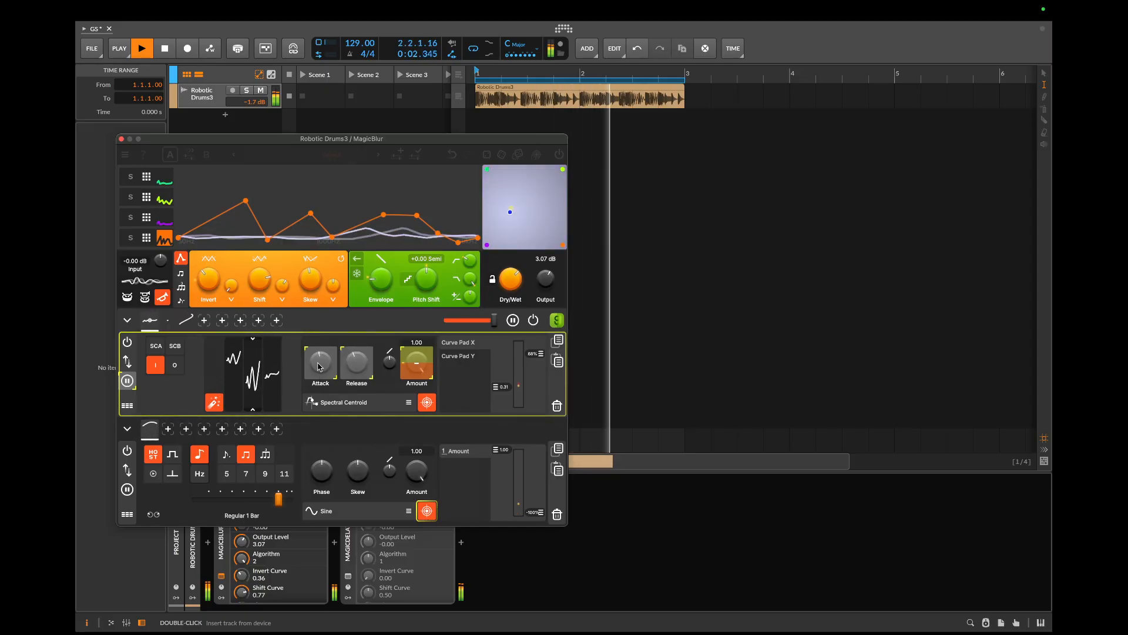
left_click_drag(320, 367, 320, 433)
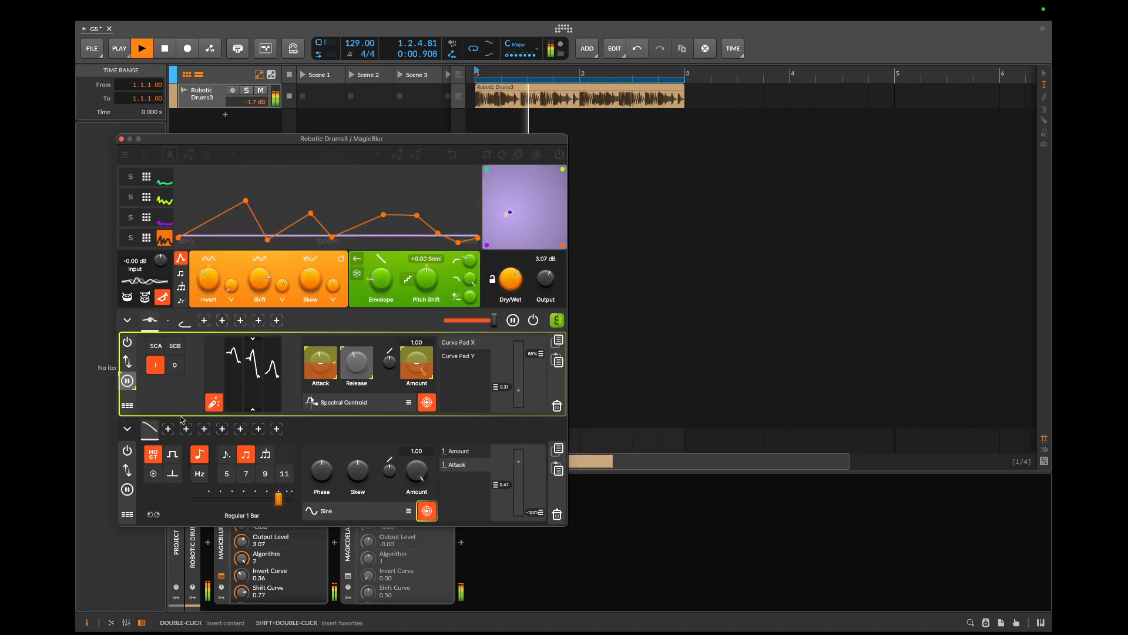
left_click(433, 521)
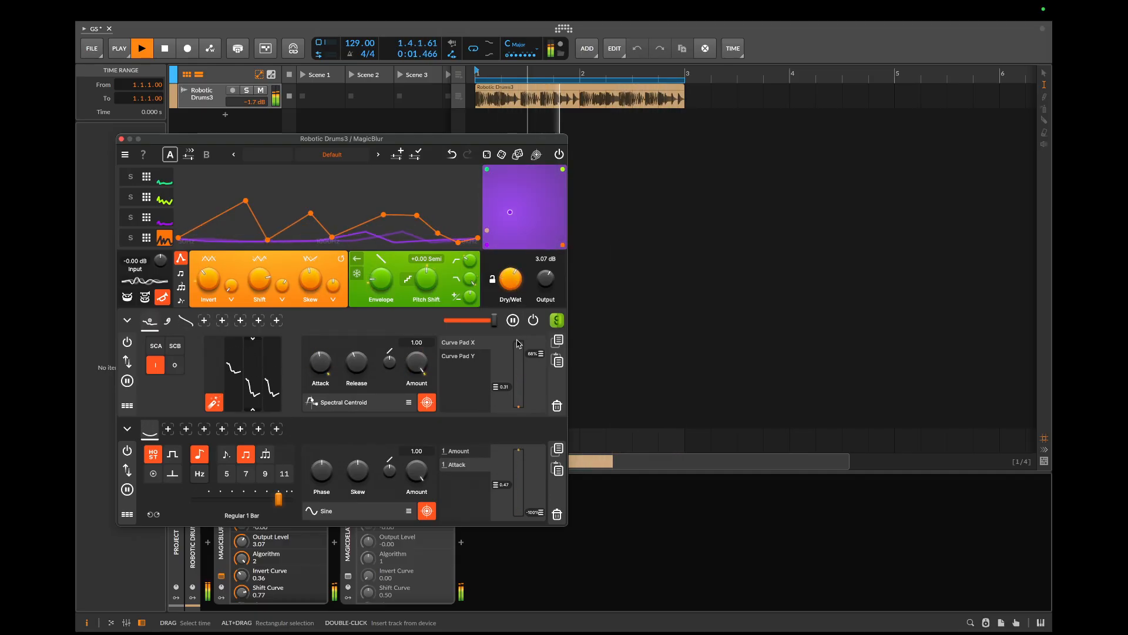
Stop playback and close the MagicBlur plug-in window
key("space")
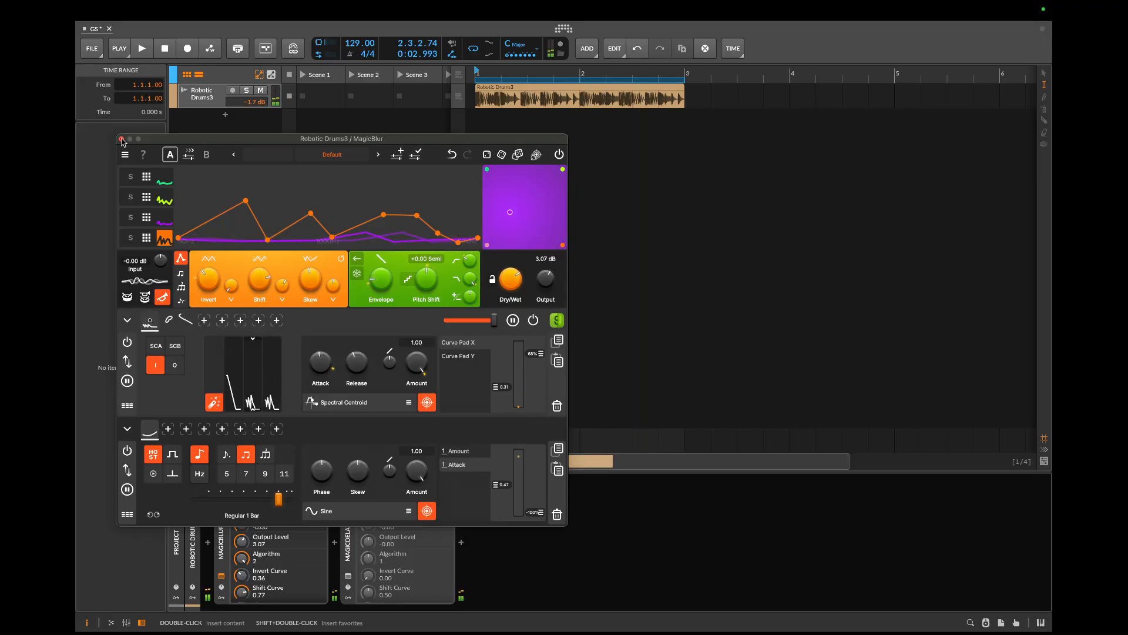
left_click_drag(240, 135, 320, 74)
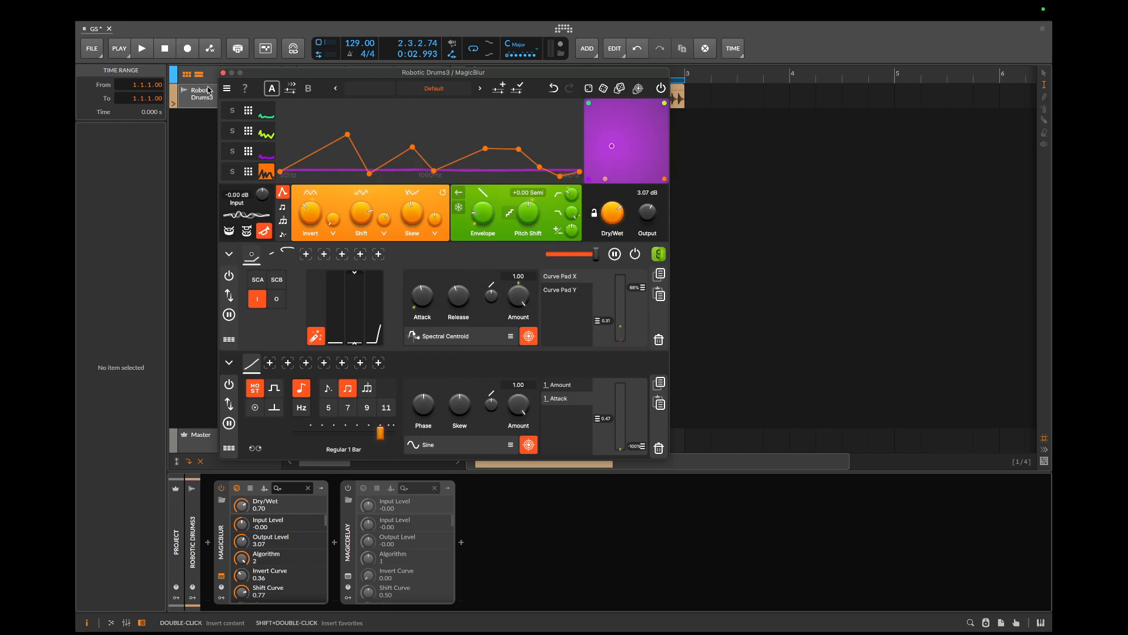
left_click(223, 73)
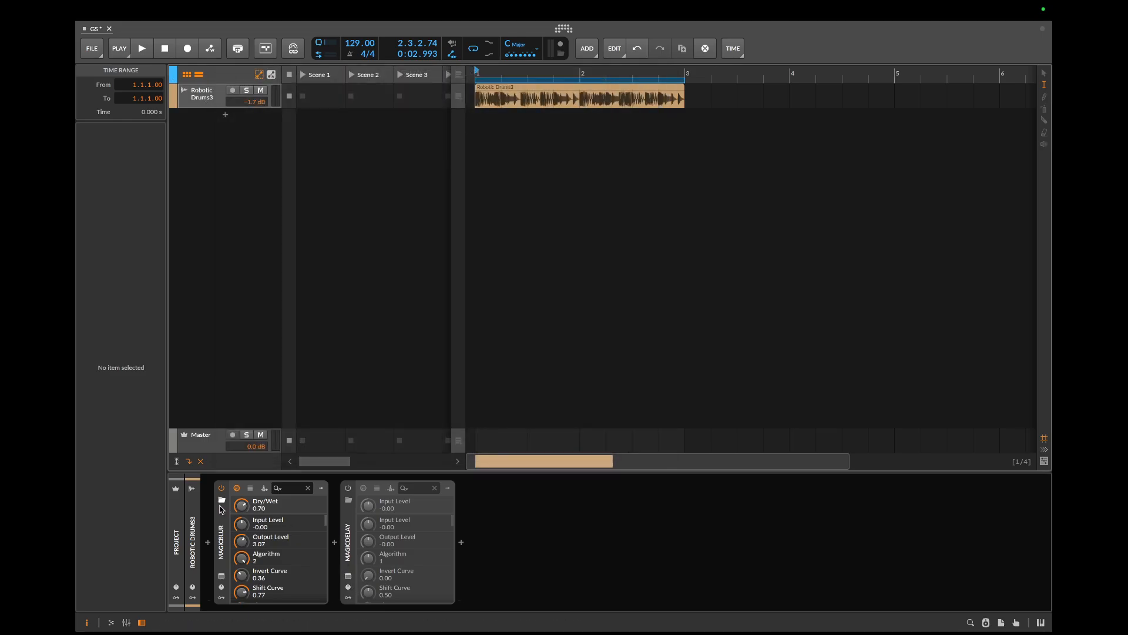
Turn MagicBlur off, turn MagicDelay on, and open the MagicDelay window over the empty arranger area during playback
left_click(222, 489)
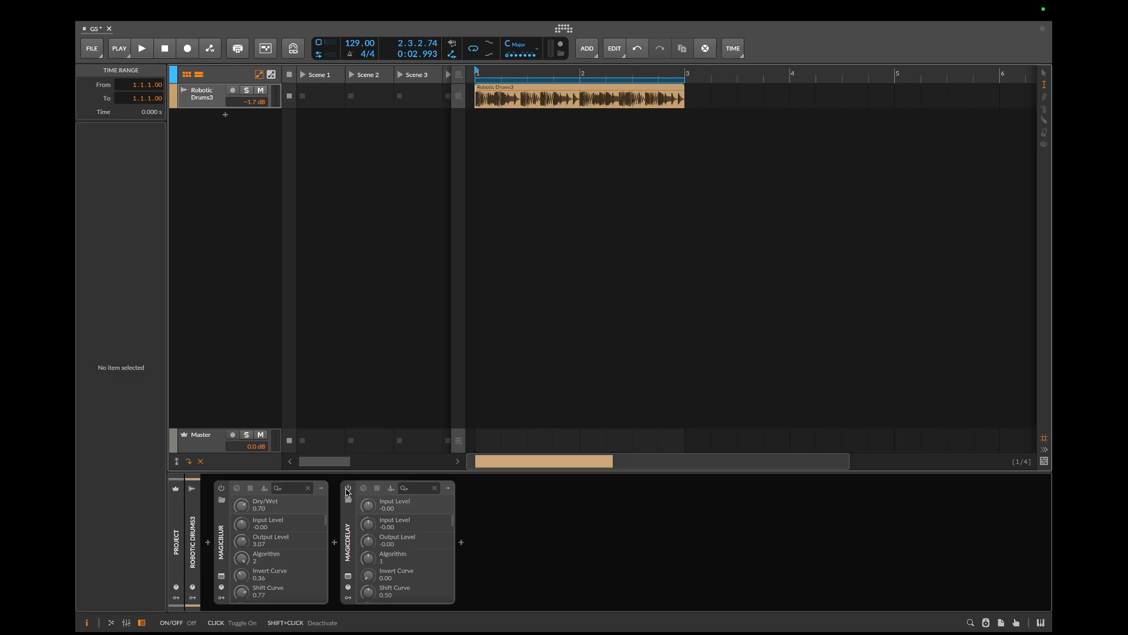
left_click(347, 489)
key("space")
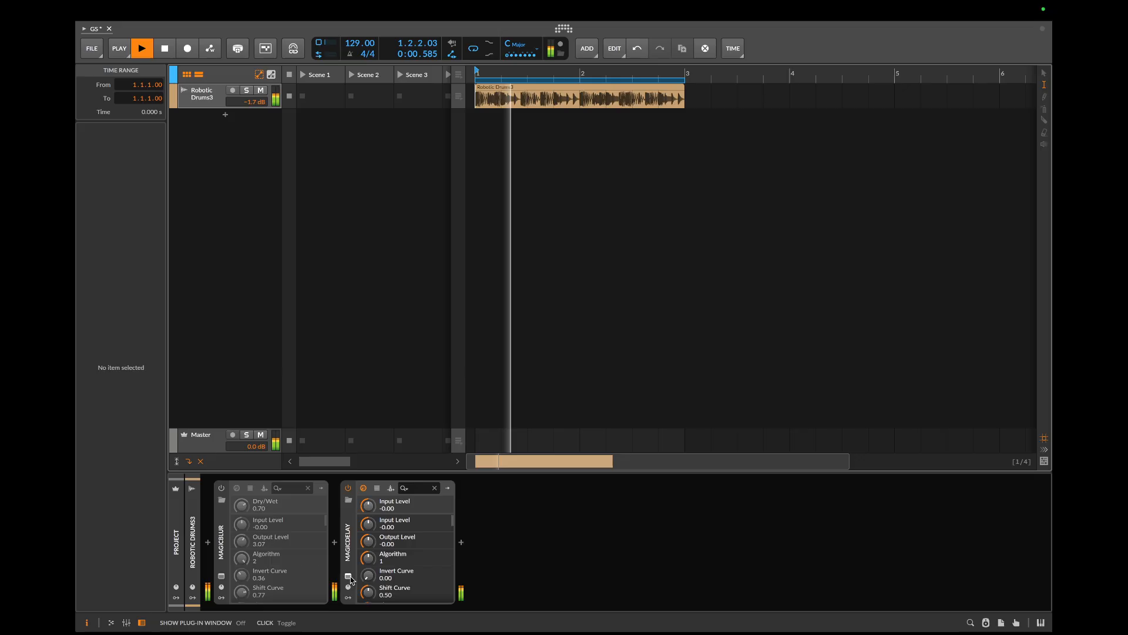
left_click(348, 576)
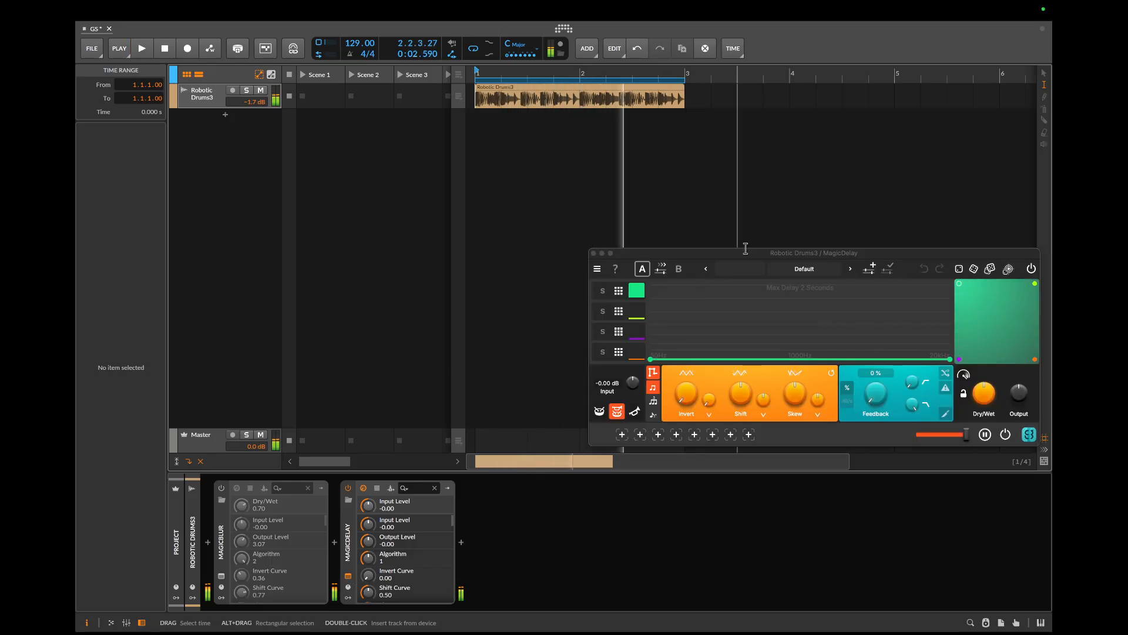
left_click_drag(748, 248, 375, 188)
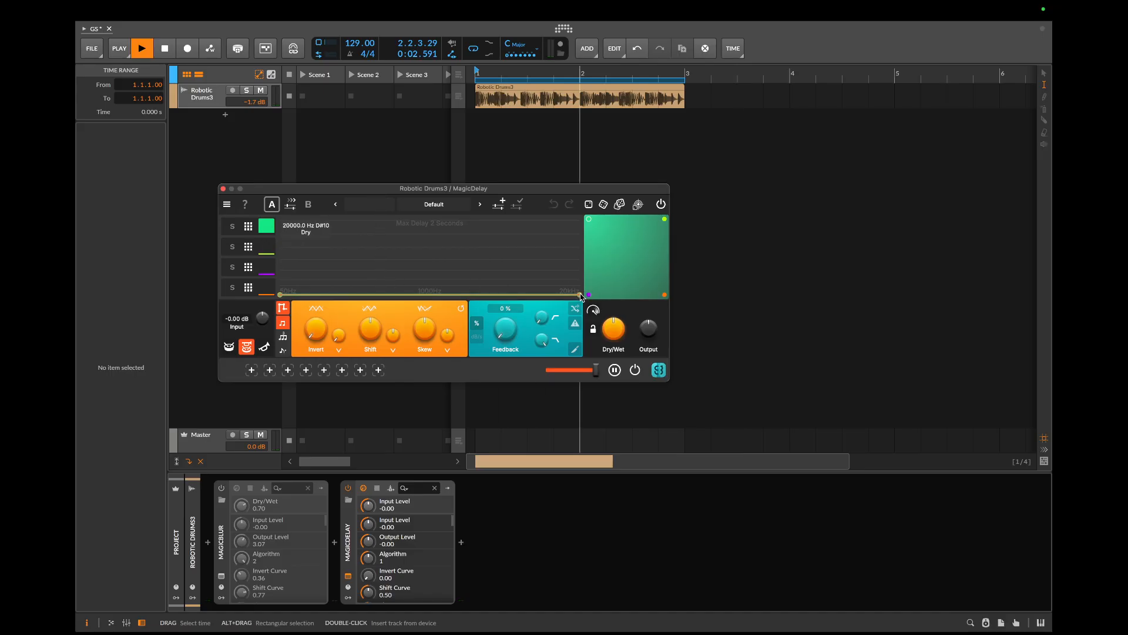
Raise the whole green delay curve from the dry baseline to a higher flat delay time
mouse_move(582, 297)
left_mouse_down()
mouse_move(581, 248)
mouse_move(578, 297)
left_mouse_up()
key("space")
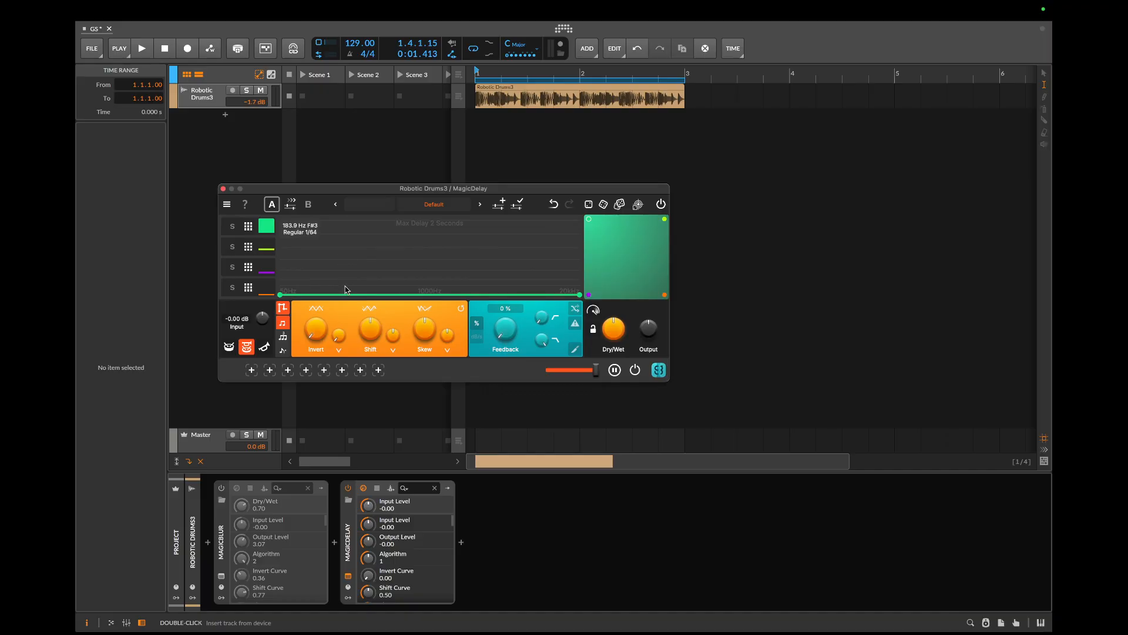
left_click_drag(351, 295, 352, 272)
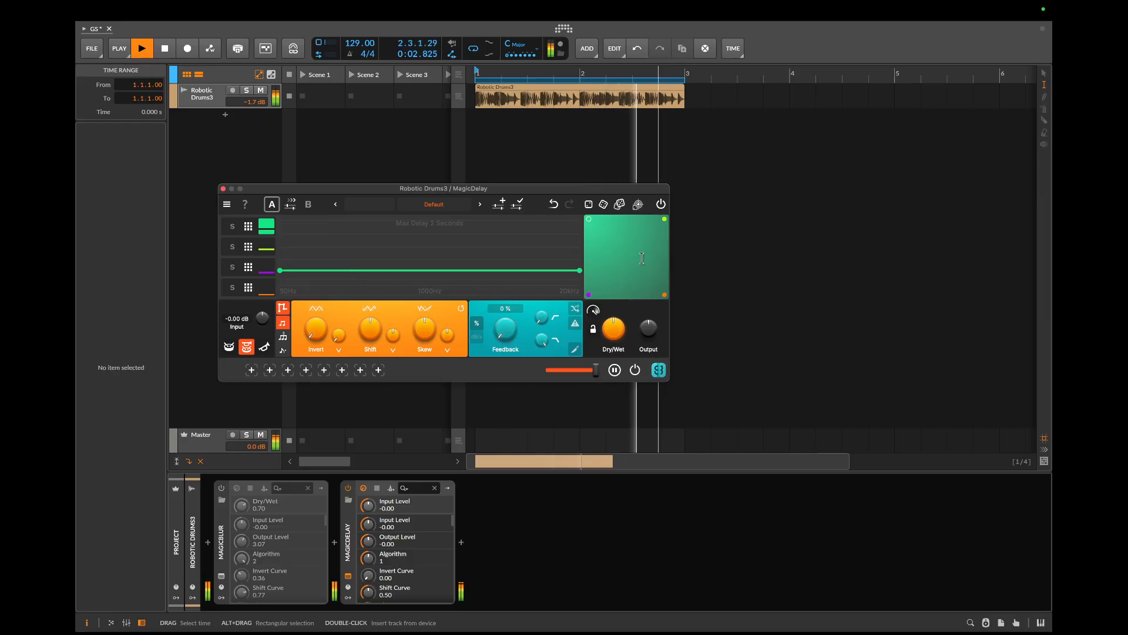
Sweep the curve pad between the delay curves and leave its point near the centre, with Curve Pad Y at 0.49
left_click_drag(628, 265, 604, 256)
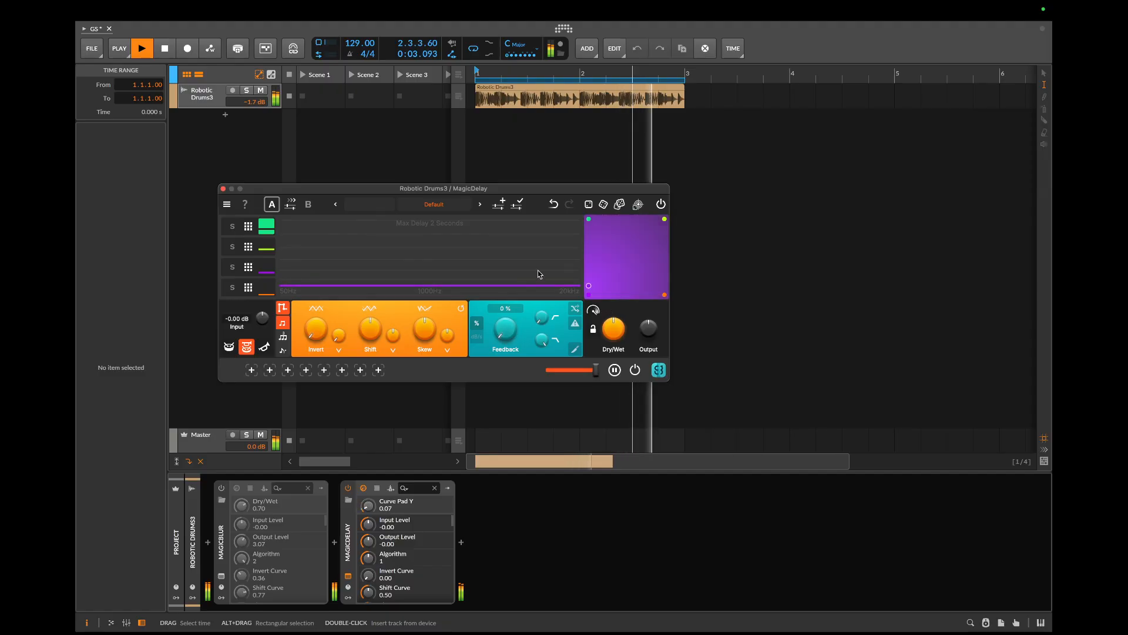
left_click_drag(607, 294, 627, 260)
Add a Random Circle 2D Random modulator in MagicDelay's first modulator slot
left_click(251, 371)
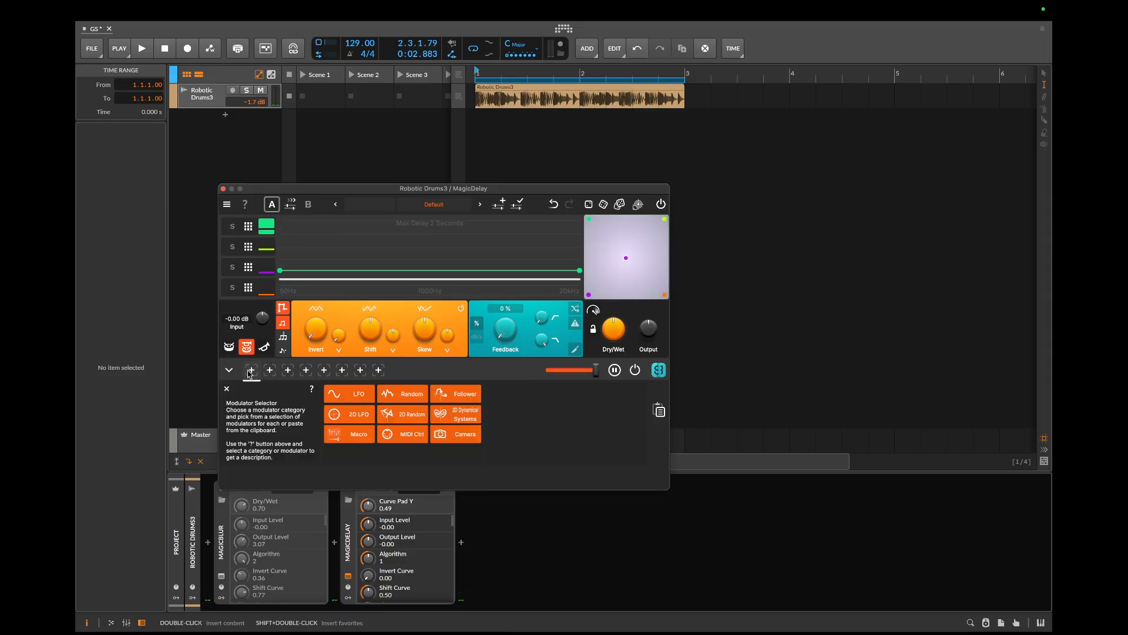
left_click(415, 416)
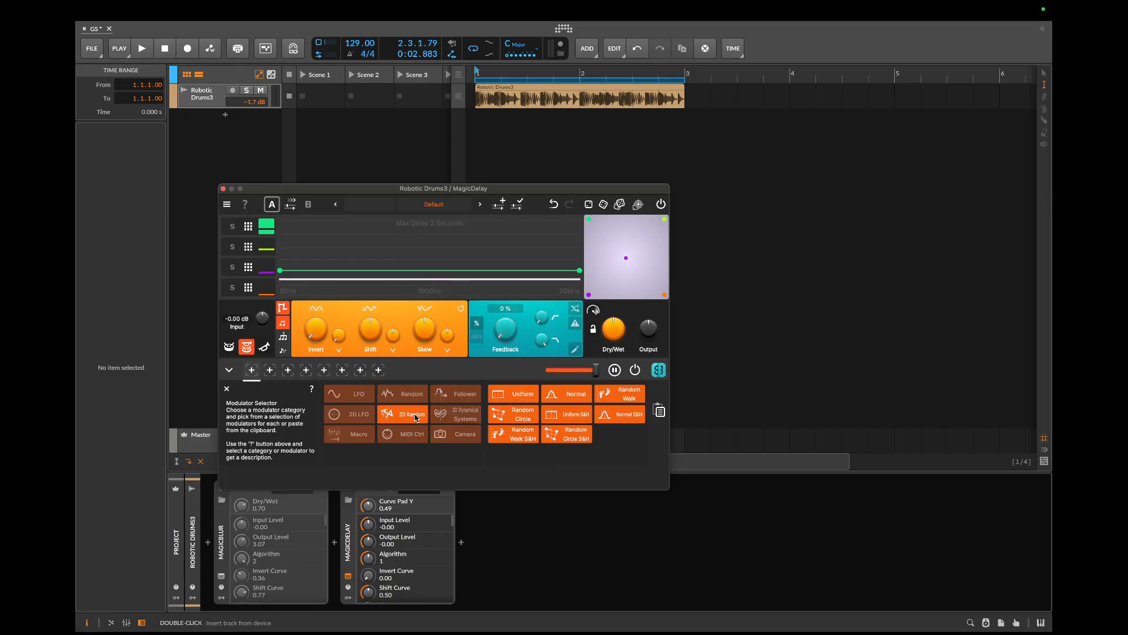
left_click(523, 416)
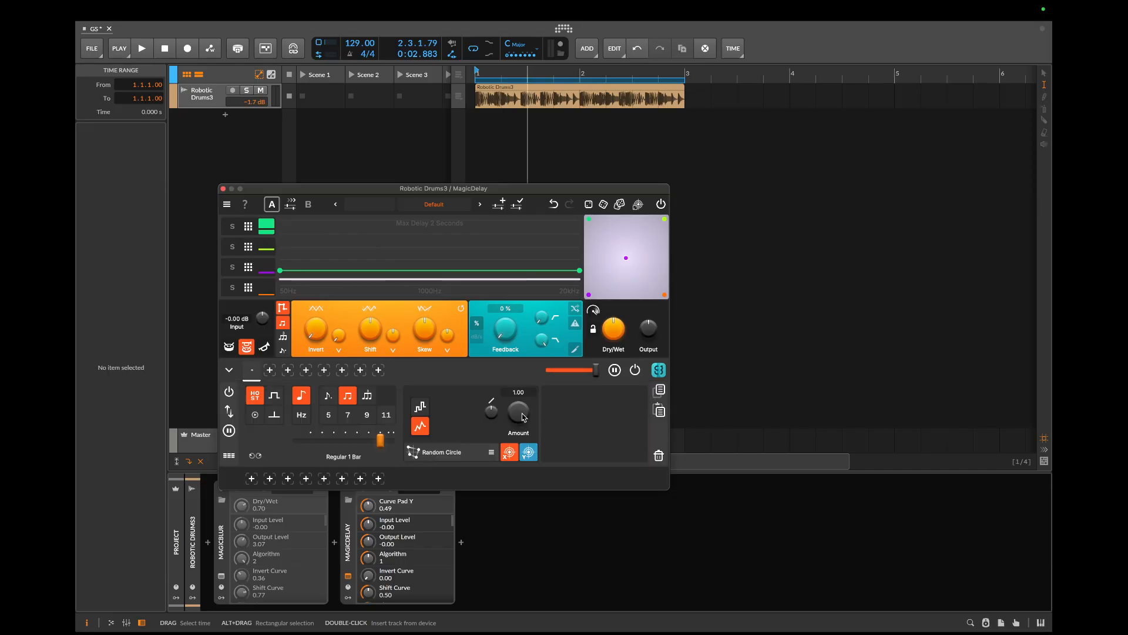
Map the Random Circle's X output to Curve Pad Y and its Y output to Curve Pad X at 100%, and audition the loop
left_click(510, 452)
left_click_drag(592, 255, 592, 189)
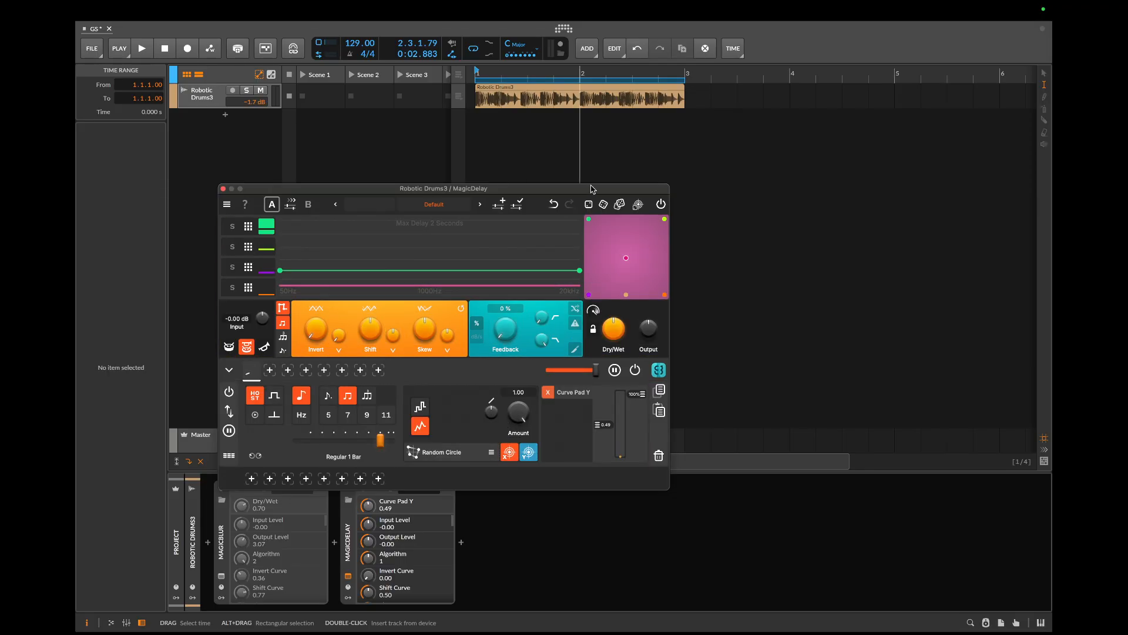
left_click(528, 453)
left_click_drag(633, 292, 690, 295)
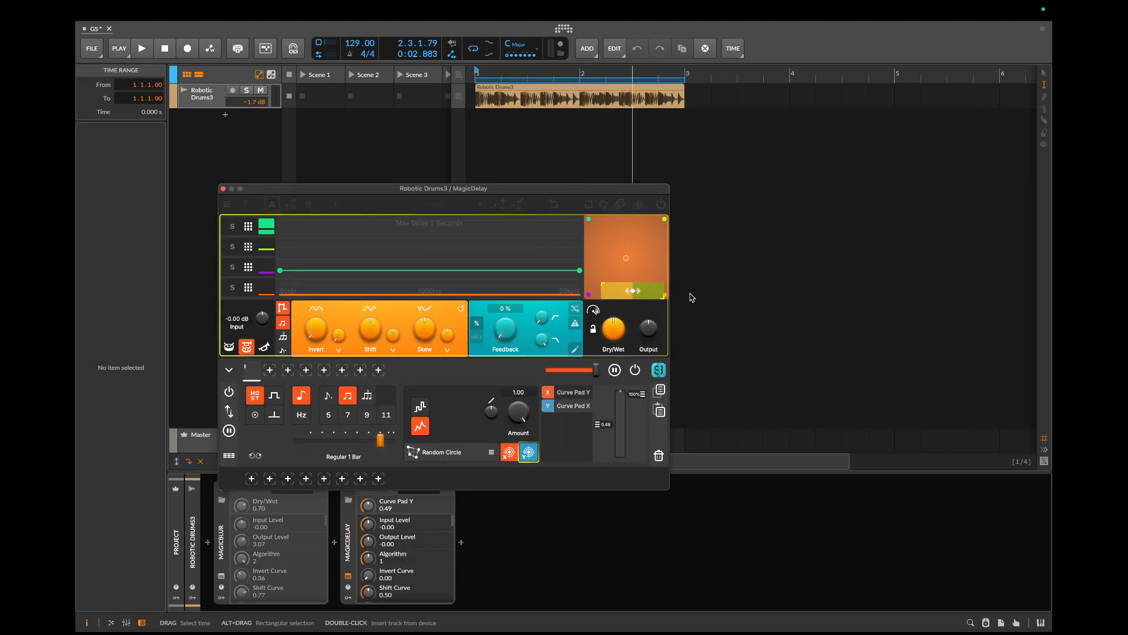
key("space")
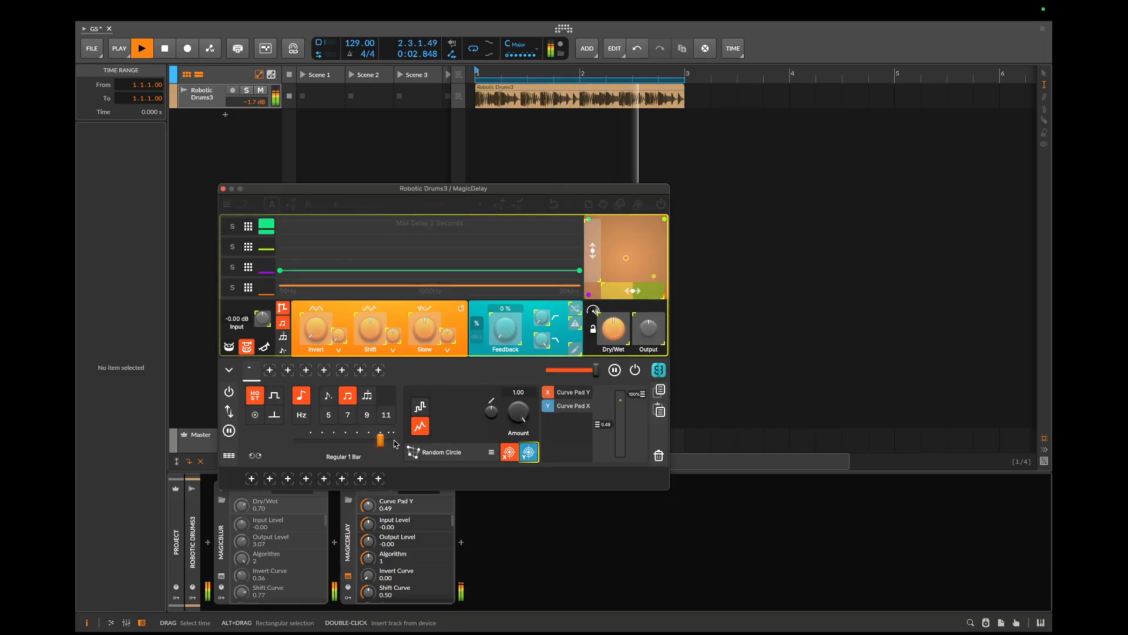
key("space")
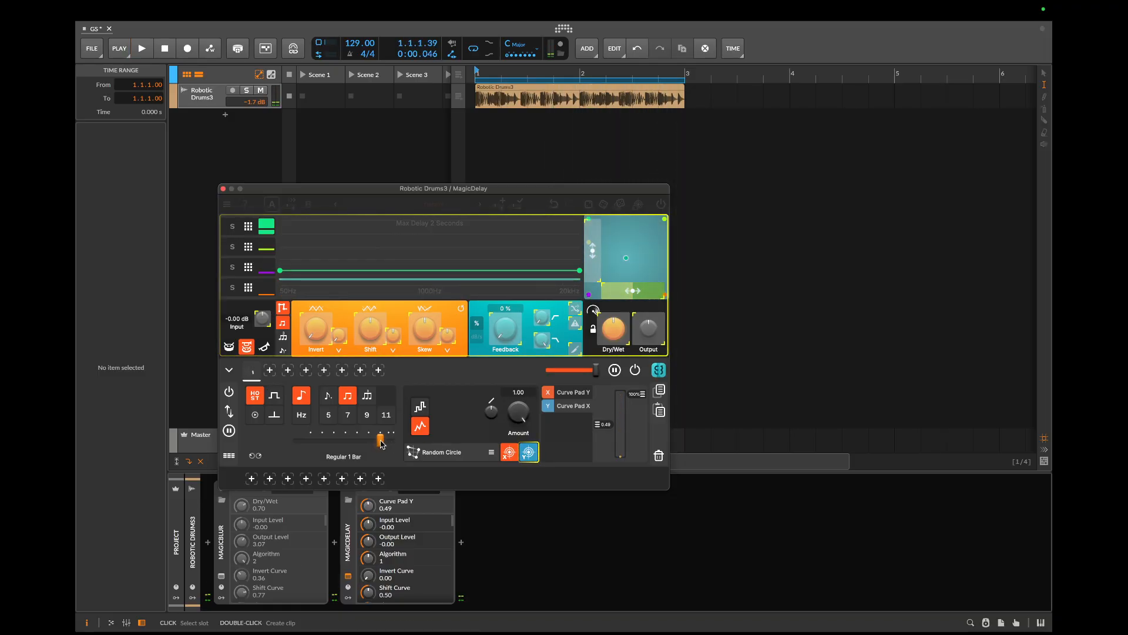
Set the Random Circle modulator's rate to Regular 1/4 and audition the loop
left_click_drag(383, 442, 361, 441)
key("space")
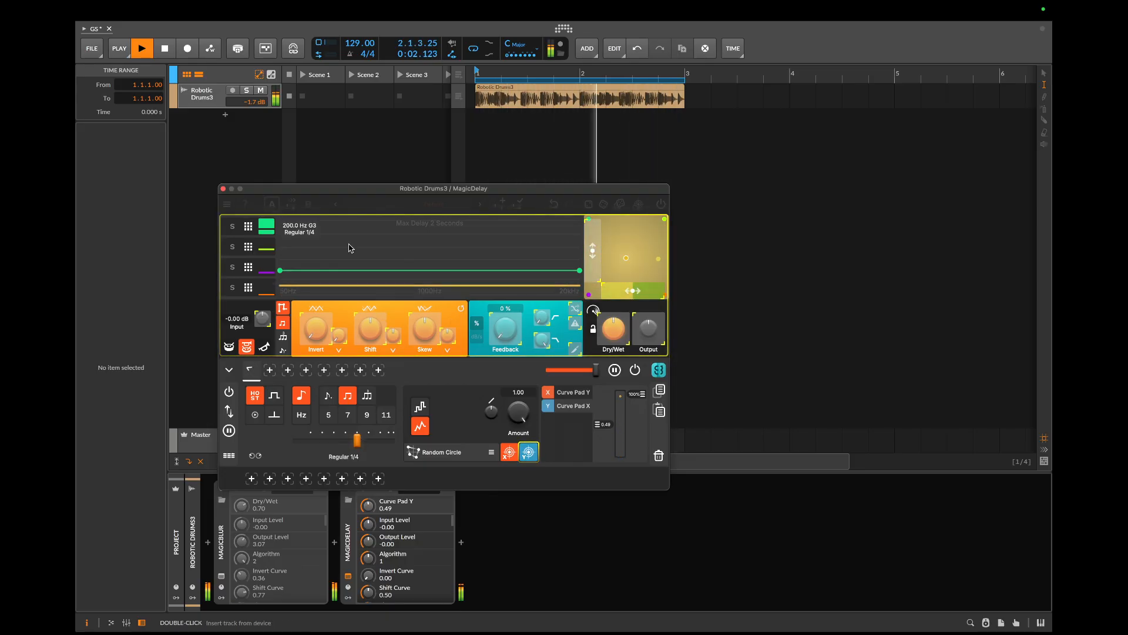
key("space")
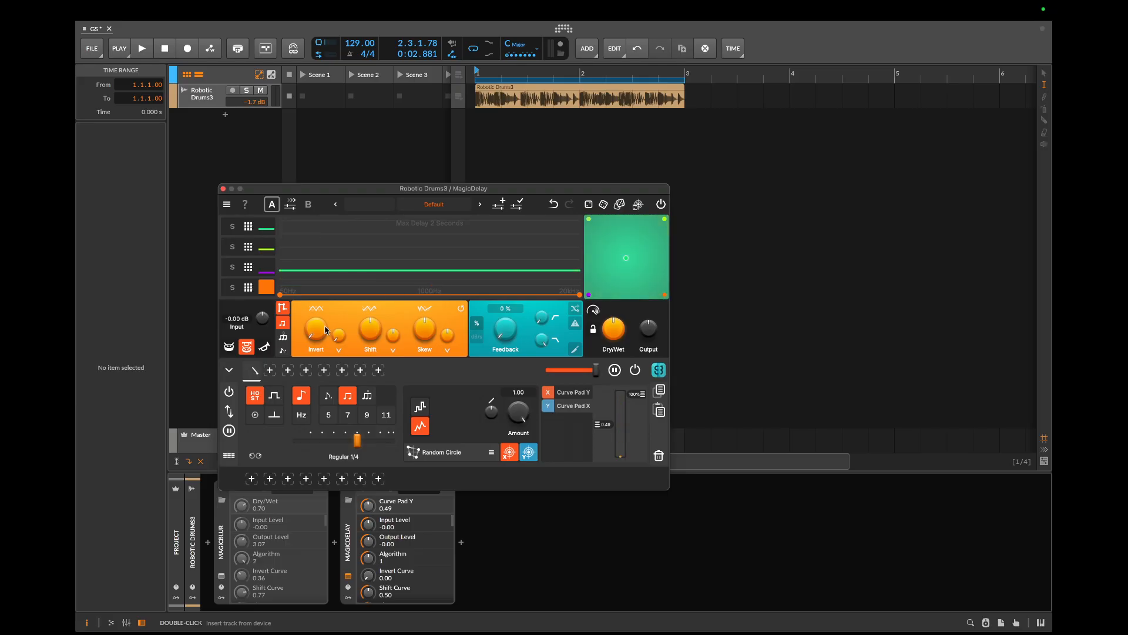
Shape the orange delay curve into a step with the low frequencies raised and the highs dry, and start playback
left_click(268, 271)
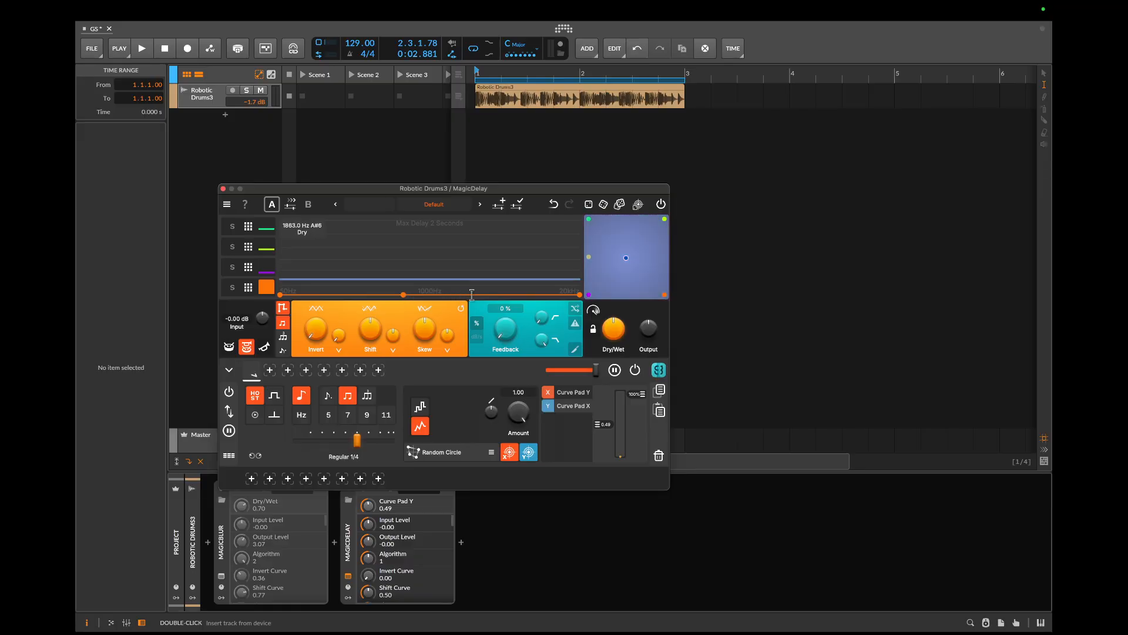
left_click_drag(403, 293, 448, 263)
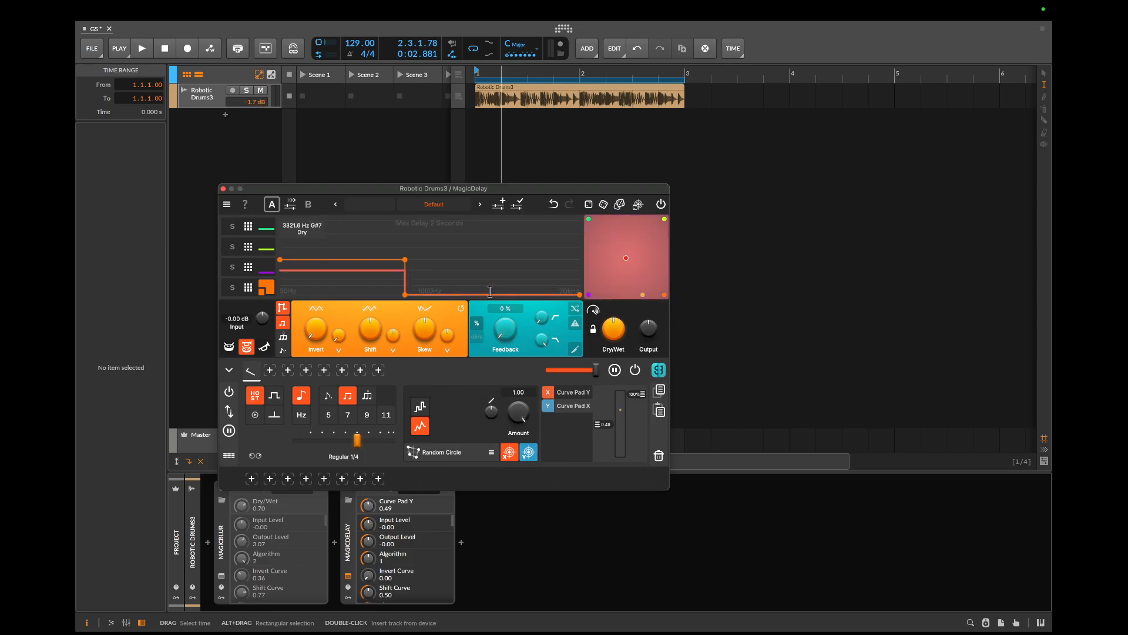
key("space")
Add a step to the purple delay curve at about 4.4 kHz, raising the part below it to Regular 1/16
left_click(249, 268)
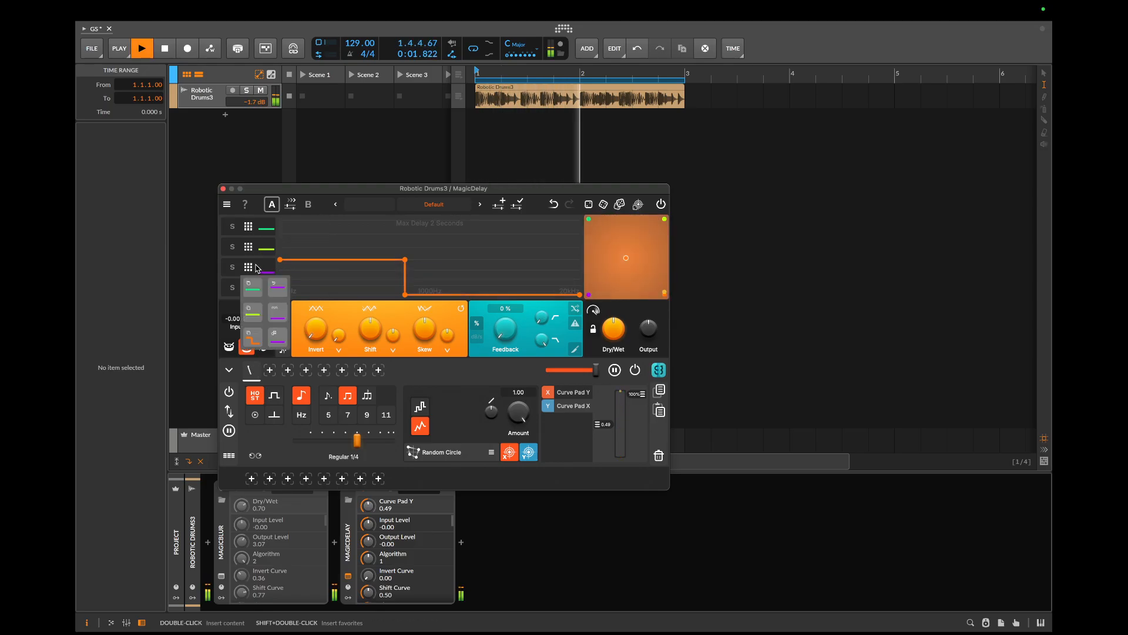
left_click(267, 268)
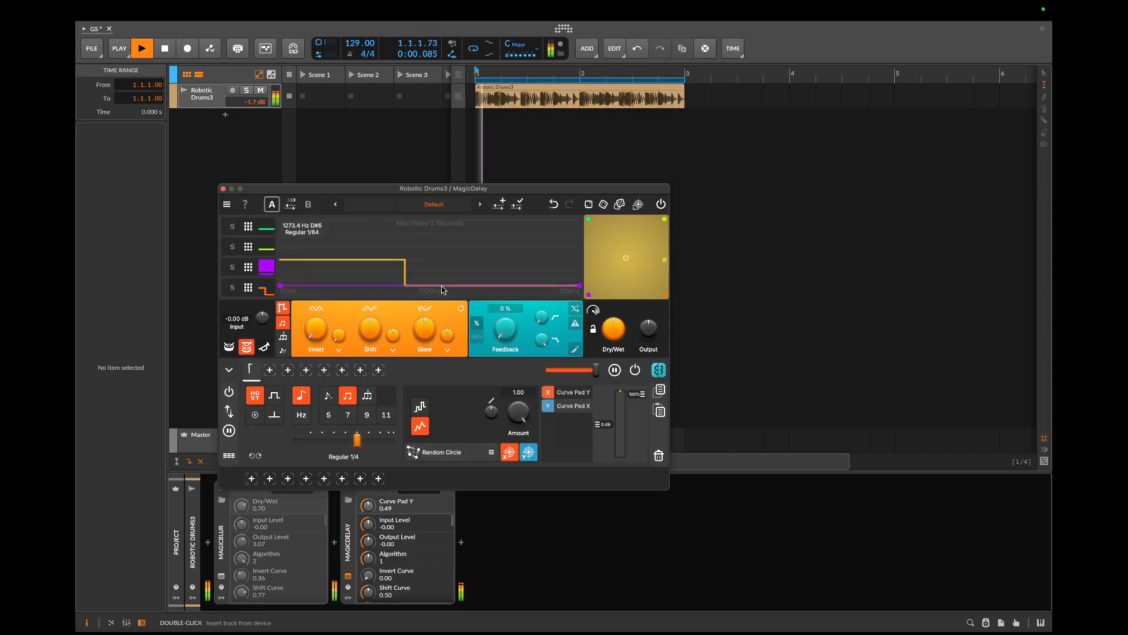
left_click_drag(443, 286, 504, 269)
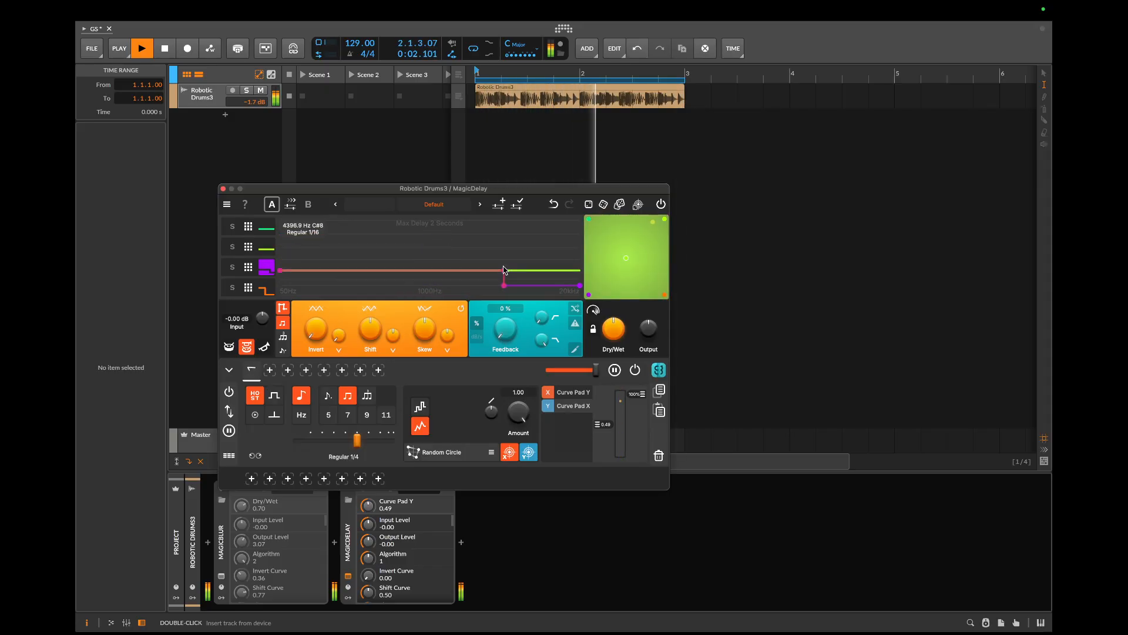
Give the yellow curve a step with lowered low frequencies, and drop the low-frequency part of the green curve to dry
left_click(266, 247)
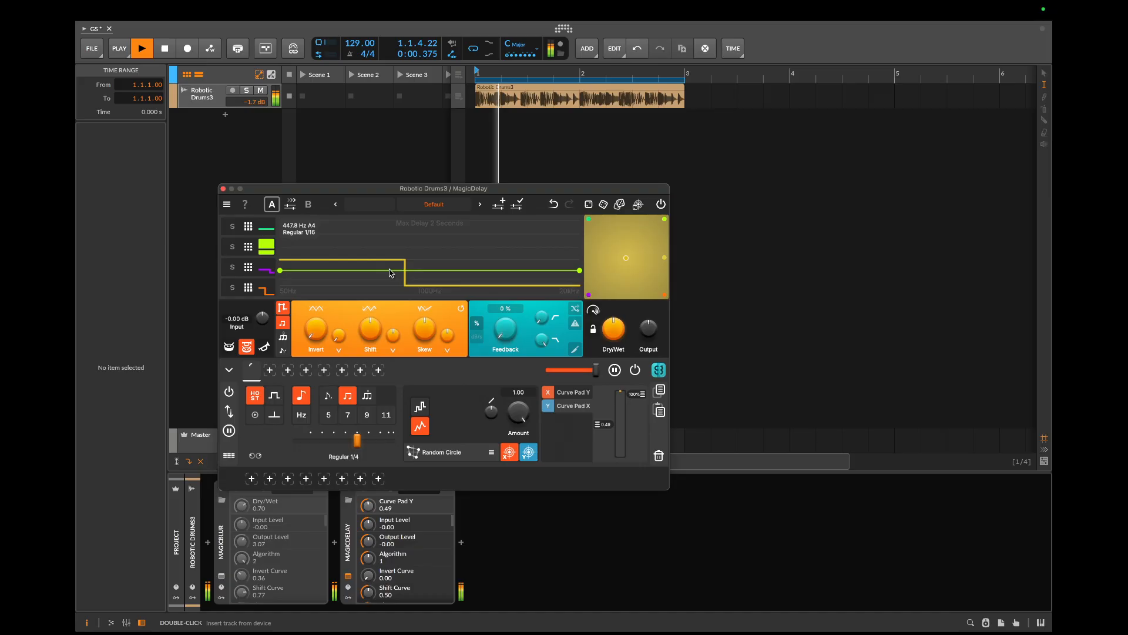
left_click(266, 228)
double_click(410, 271)
left_click_drag(409, 271, 420, 296)
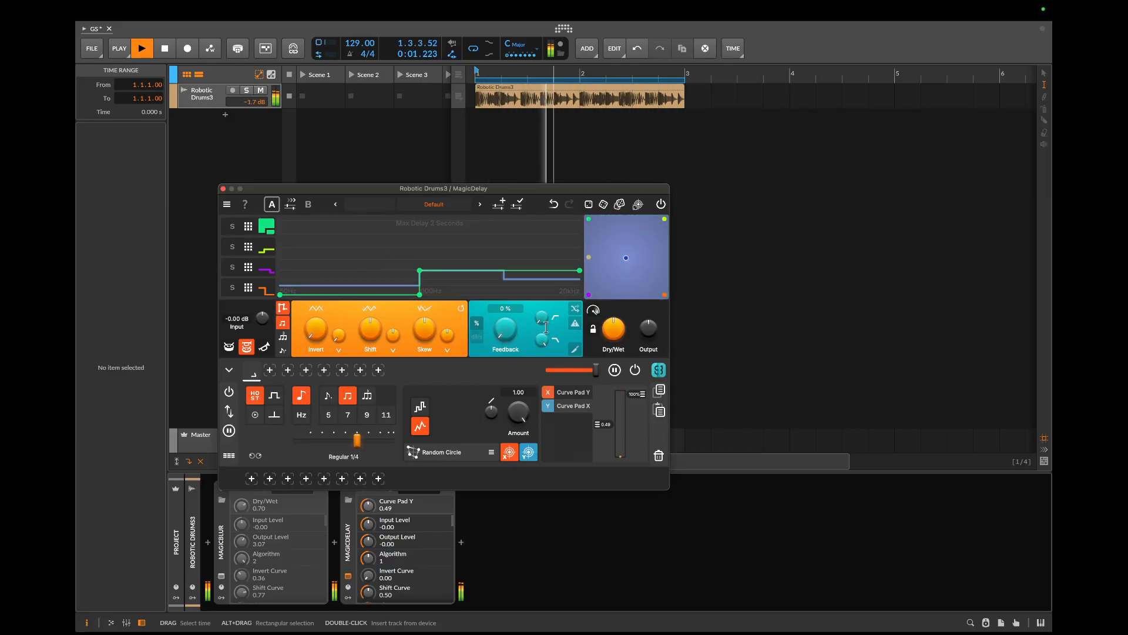
Set MagicDelay's Feedback to 54 %, close its window and stop playback
left_click_drag(504, 333, 511, 258)
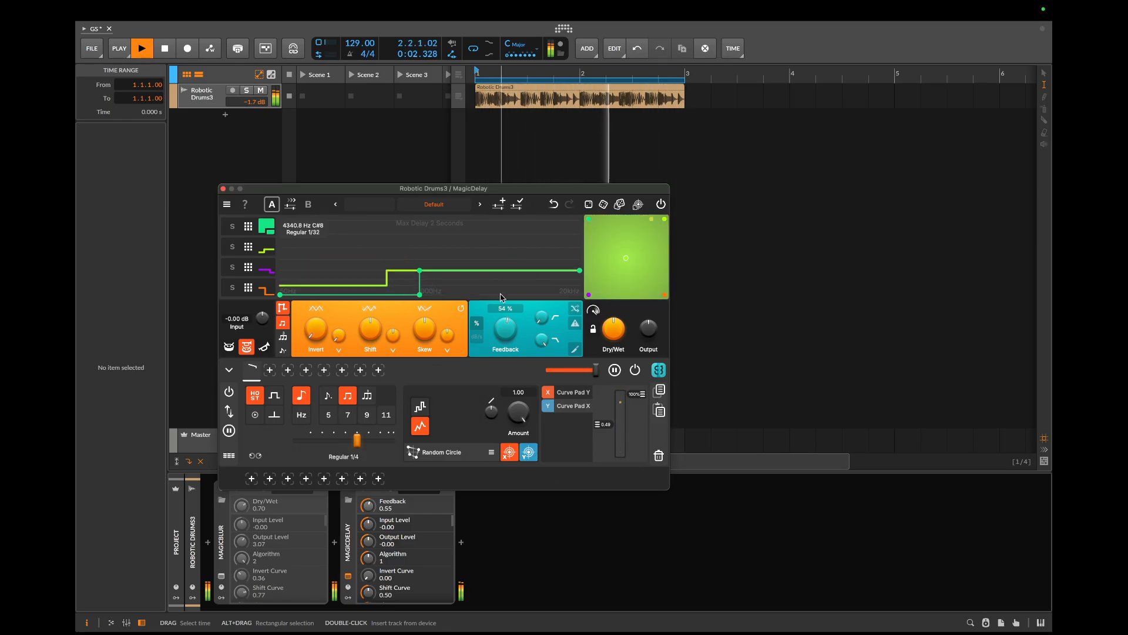
left_click(223, 189)
key("space")
Place MagicDelay before MagicBlur in the device chain, turn MagicBlur back on and start playback
left_click_drag(349, 536, 264, 518)
left_click(347, 494)
key("space")
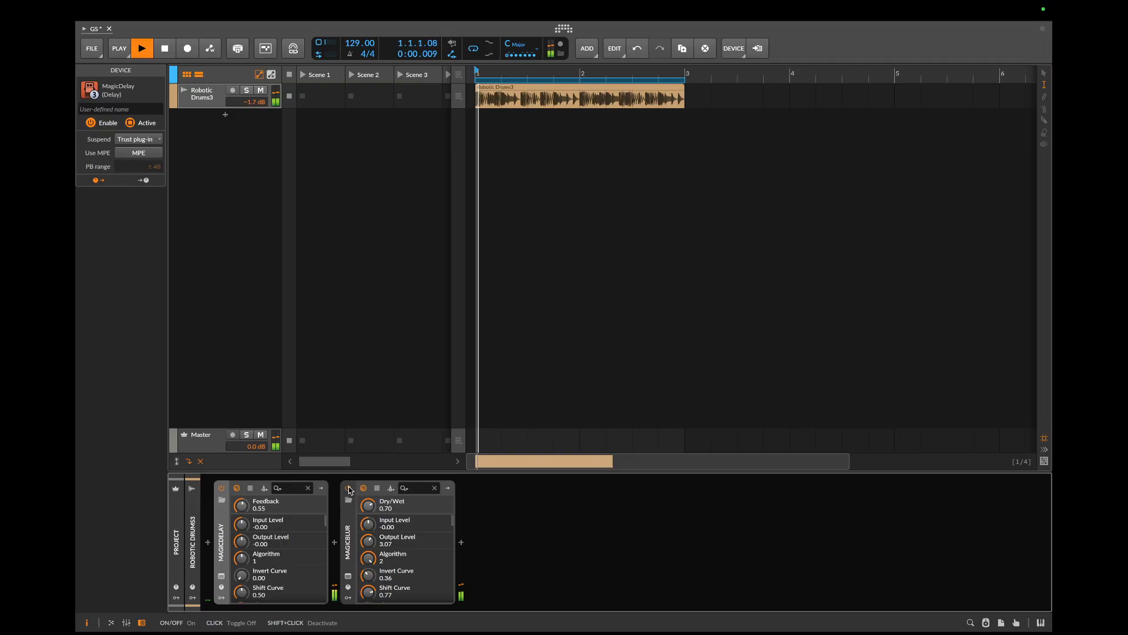
Open the MagicBlur window and lower its Dry/Wet to 0.45
left_click(348, 577)
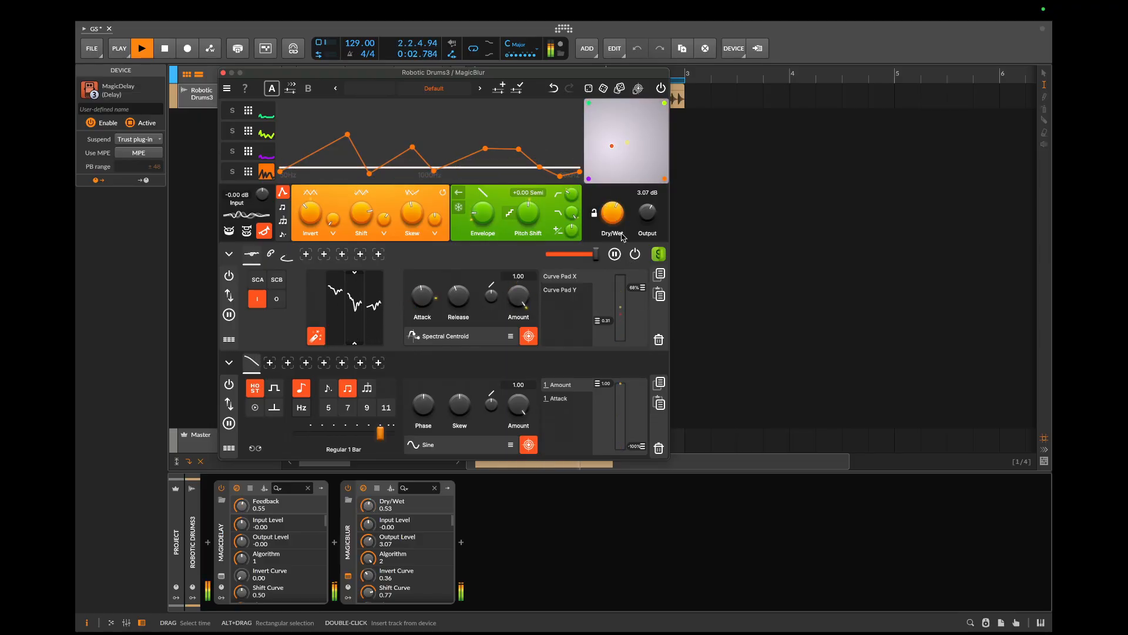
left_click_drag(613, 213, 627, 257)
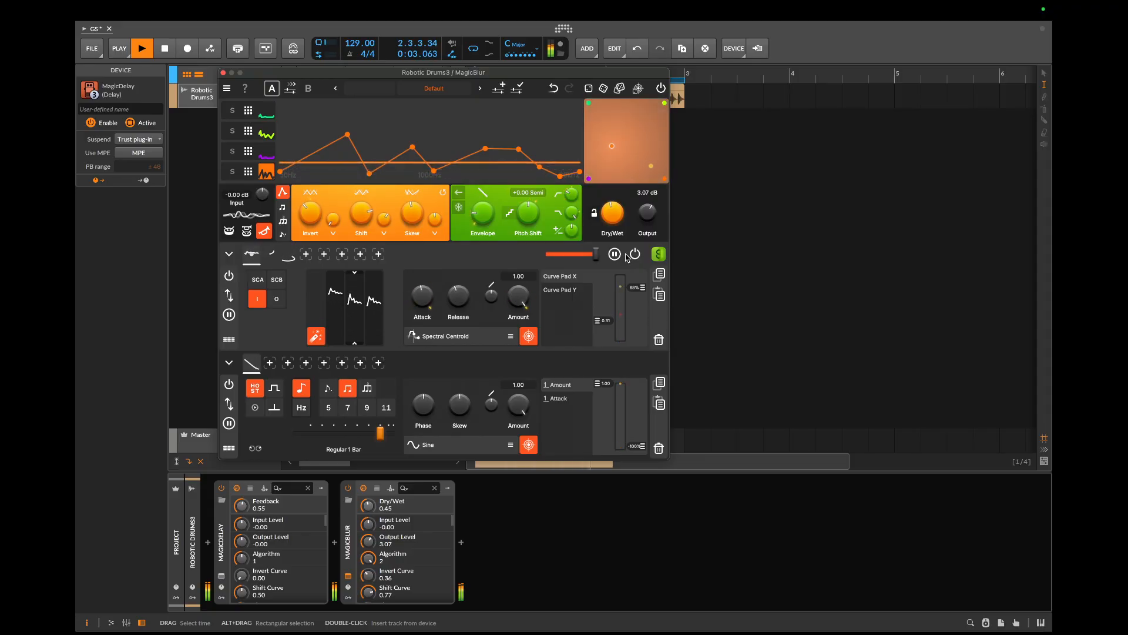
Open the MagicDelay window over the arranger, close the MagicBlur window and stop playback
left_click(221, 576)
mouse_move(317, 80)
left_mouse_down()
mouse_move(638, 123)
mouse_move(583, 78)
left_mouse_up()
left_click_drag(411, 72, 391, 358)
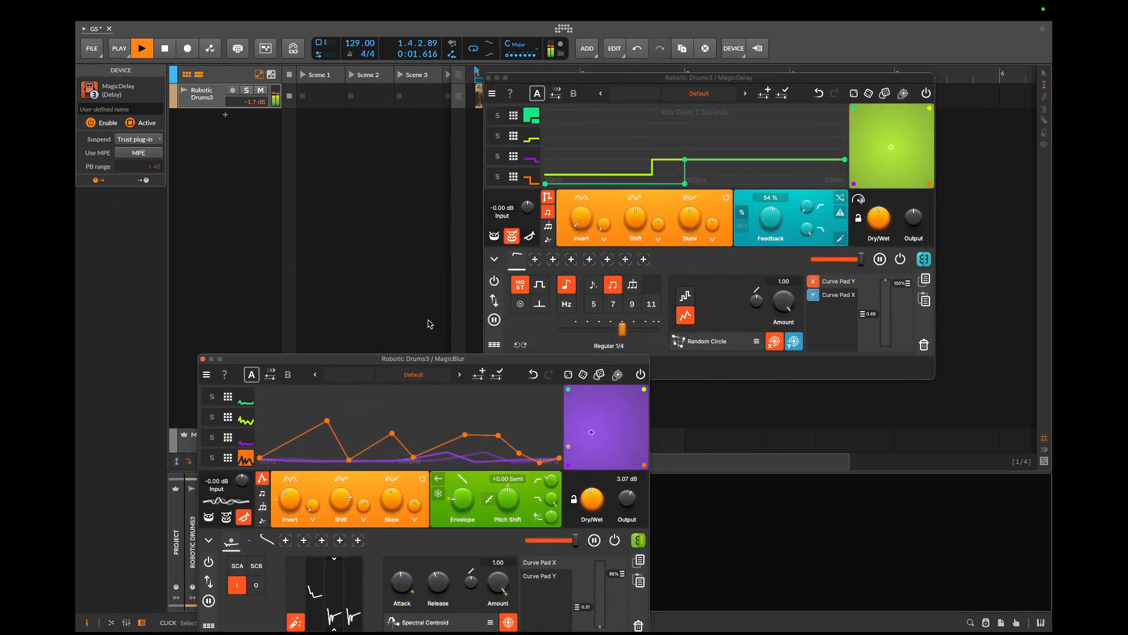
left_click(203, 358)
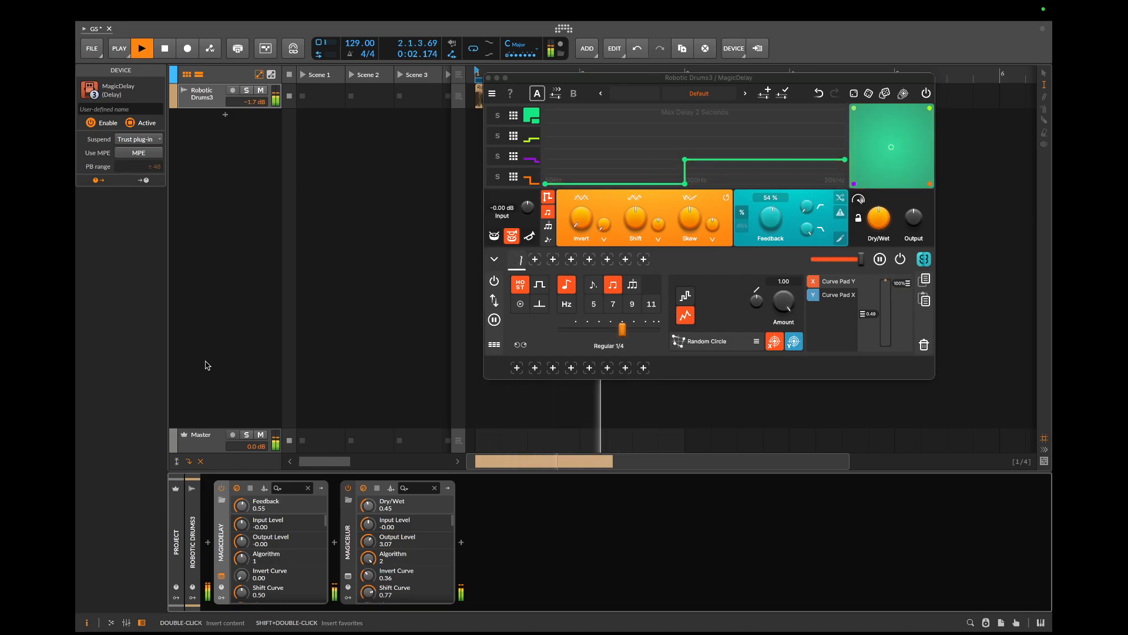
key("space")
Put the Master track's Peak Limiter after MagicBlur on the Robotic Drums3 track
left_click(212, 445)
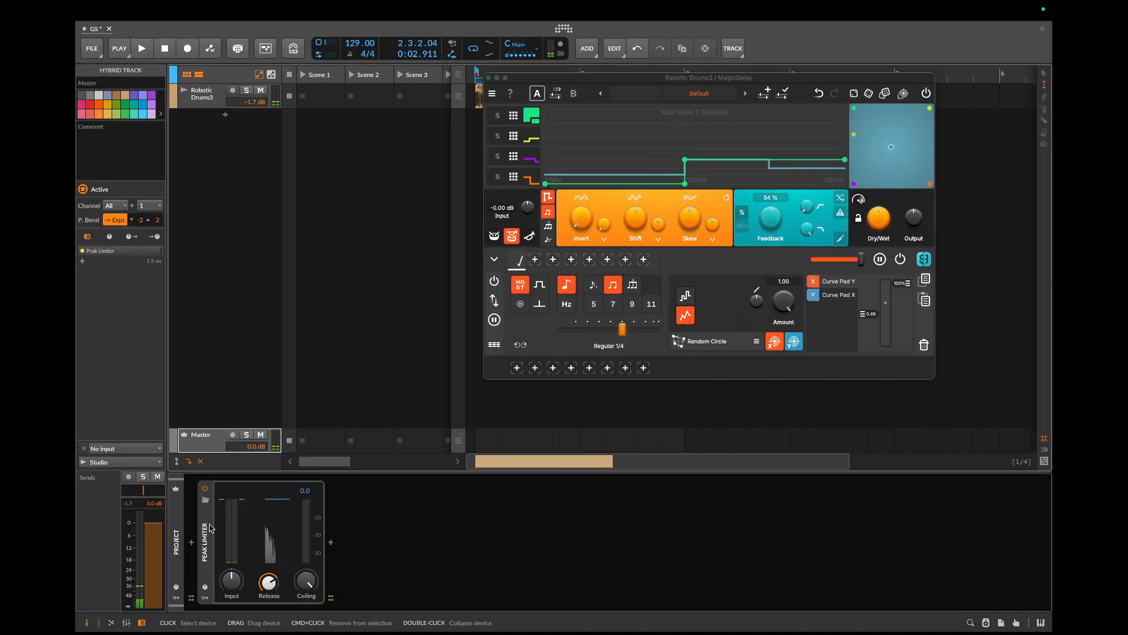
left_click(203, 95)
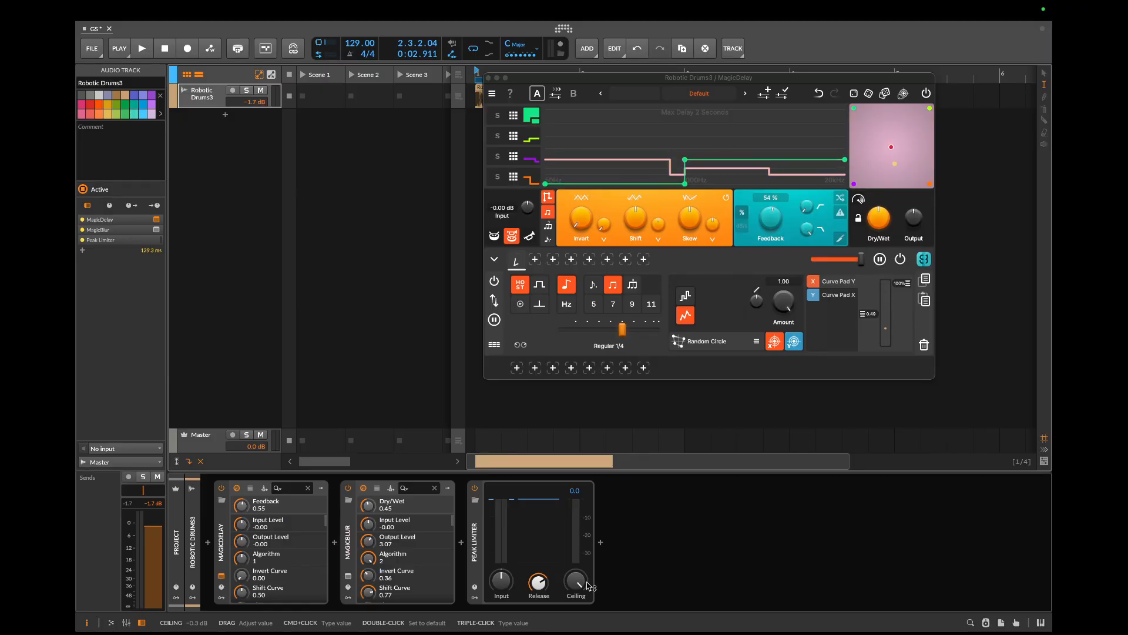
Set the Peak Limiter's ceiling to -3.6 dB and adjust its input gain while the loop plays
left_click_drag(589, 586, 578, 586)
key("space")
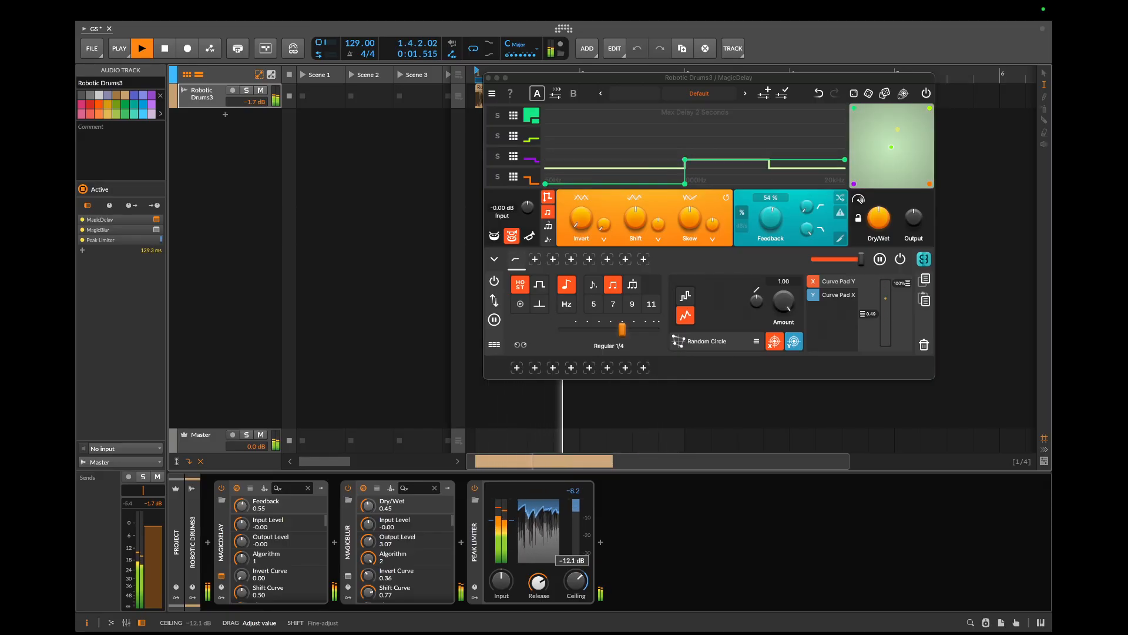
left_click_drag(502, 582, 501, 581)
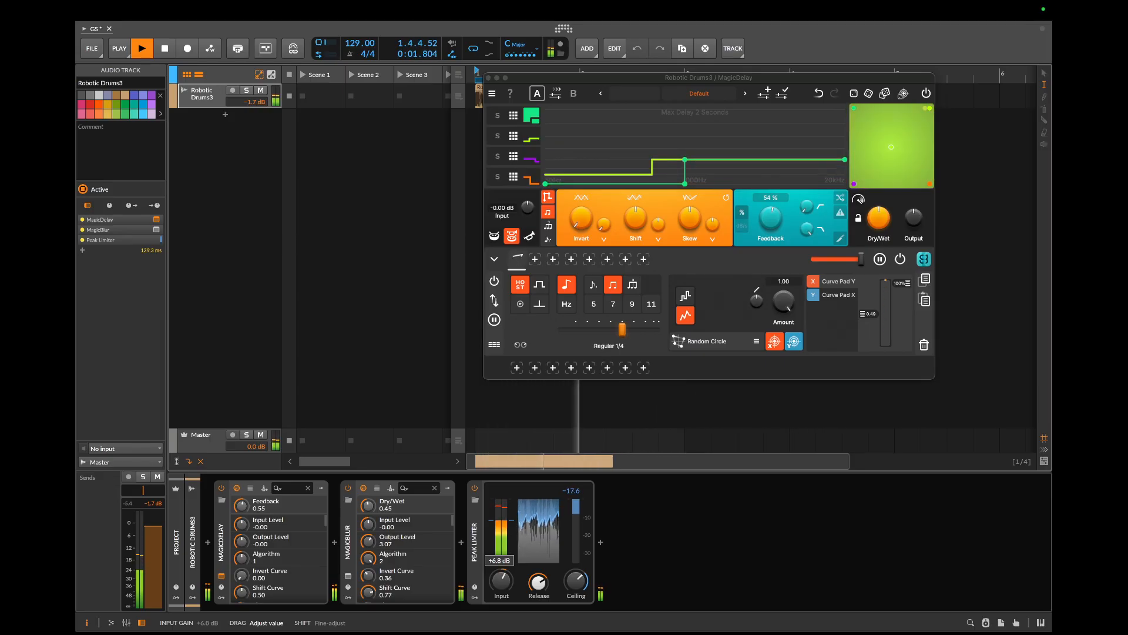
left_click_drag(576, 581, 576, 566)
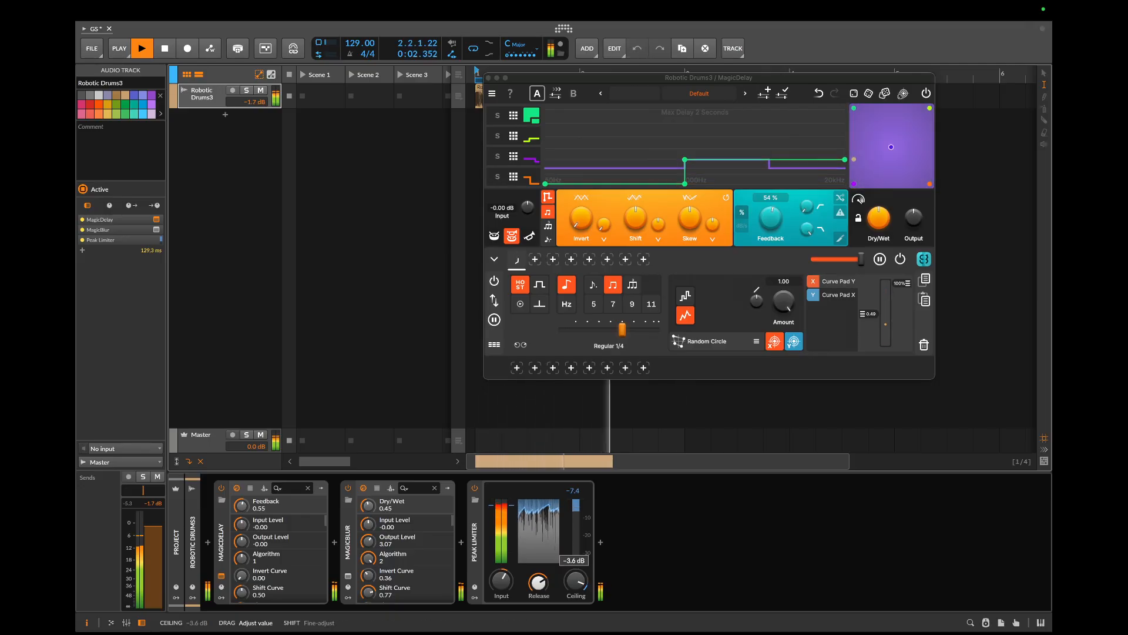
mouse_move(501, 580)
left_mouse_down()
mouse_move(501, 568)
mouse_move(501, 586)
left_mouse_up()
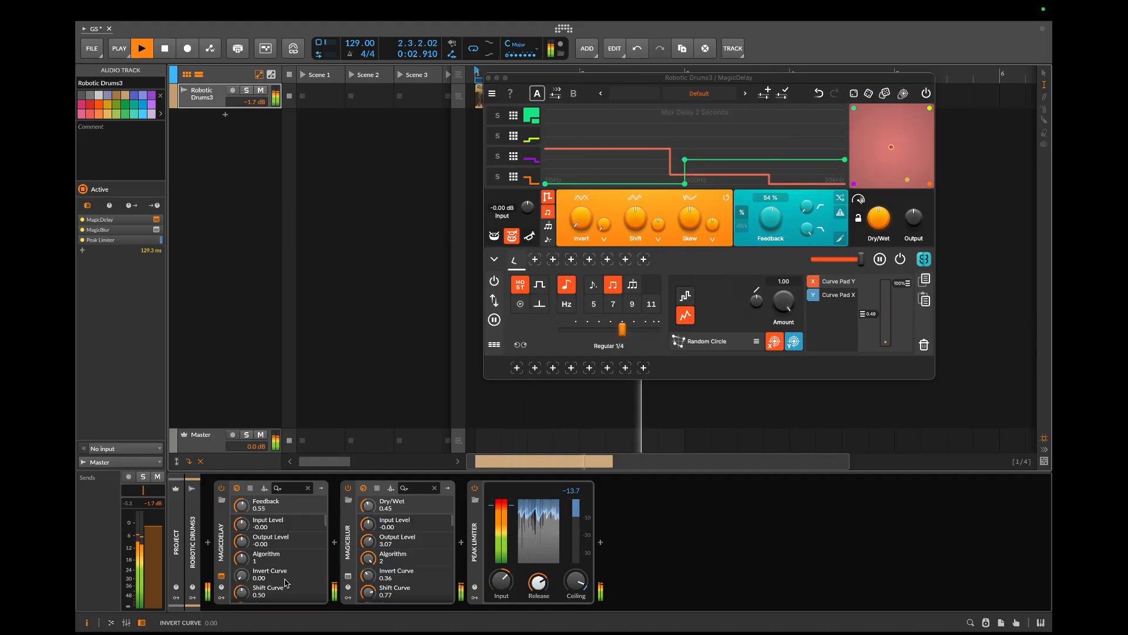
Stop playback and add a Spike LFO at Regular 1/2 in MagicDelay's second modulator slot
left_click(222, 578)
left_click(222, 579)
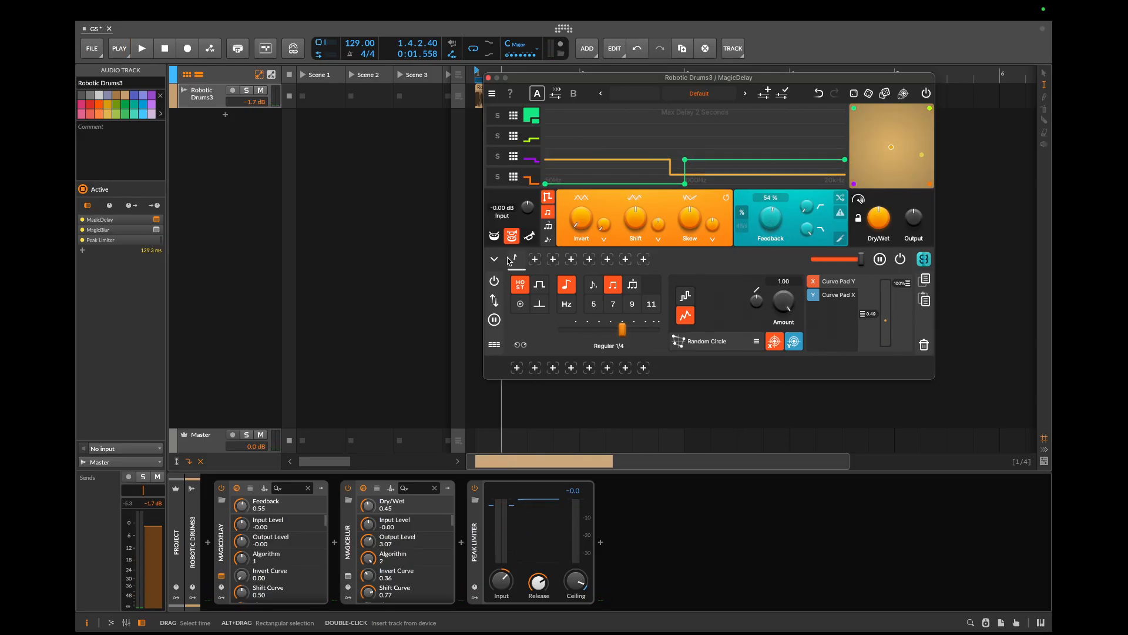
left_click(535, 260)
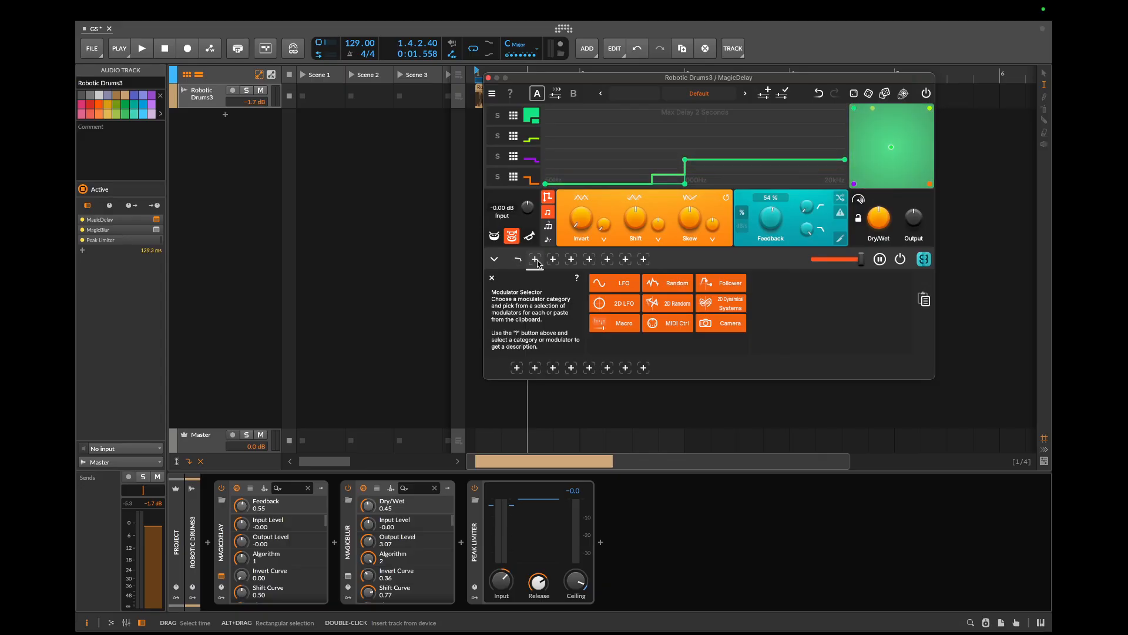
left_click(624, 304)
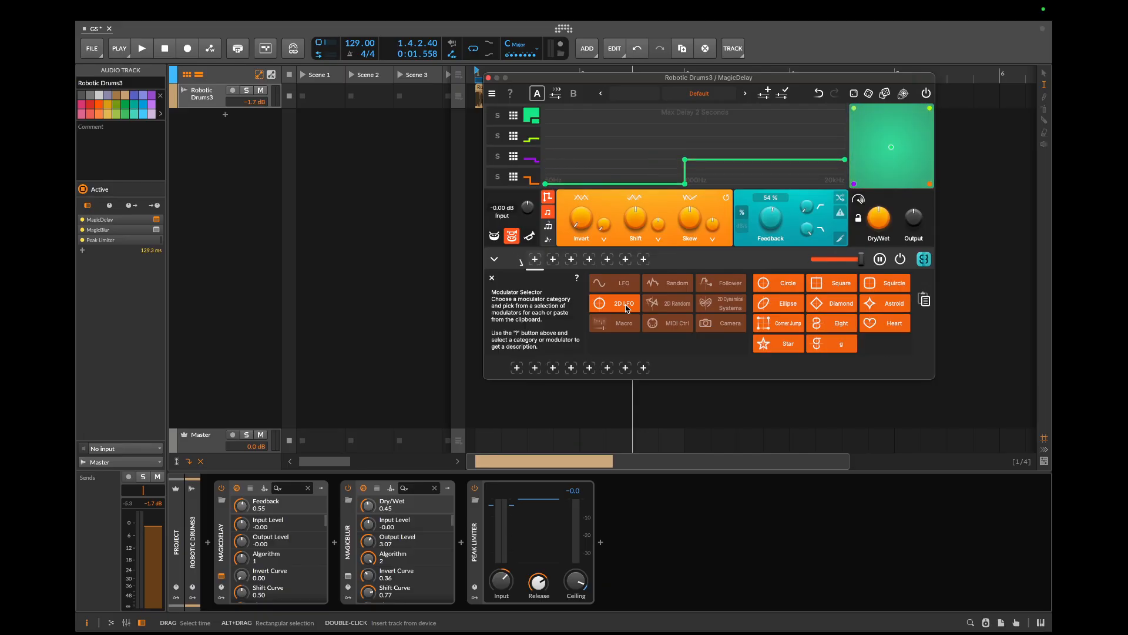
left_click(624, 284)
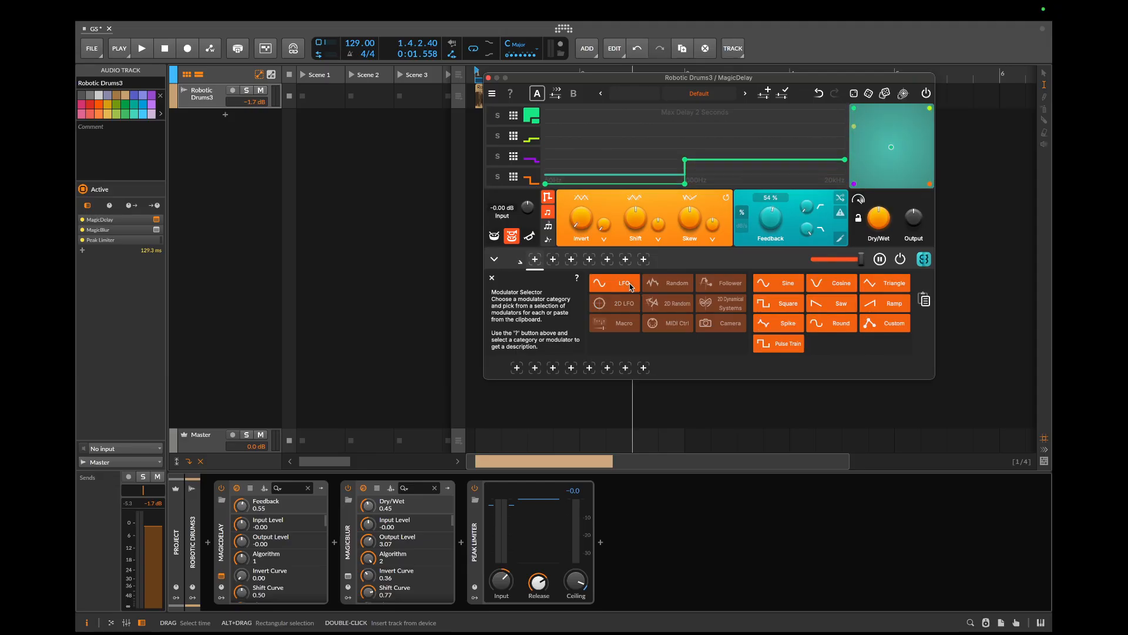
left_click(774, 328)
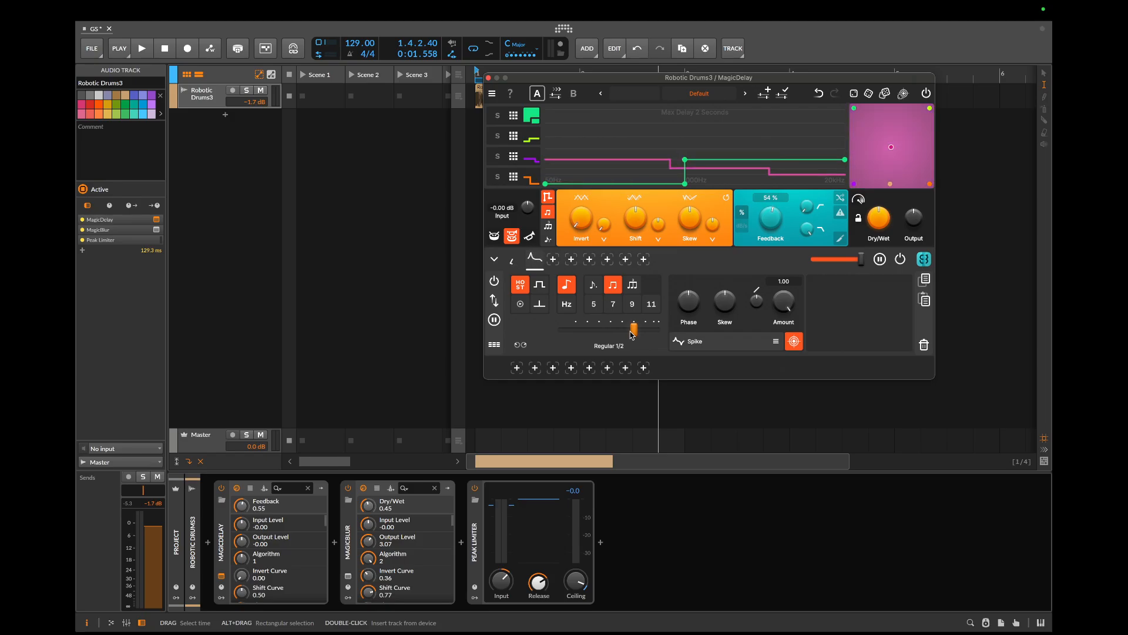
Start playback and map the Spike LFO to MagicDelay's Feedback
key("space")
left_click(793, 334)
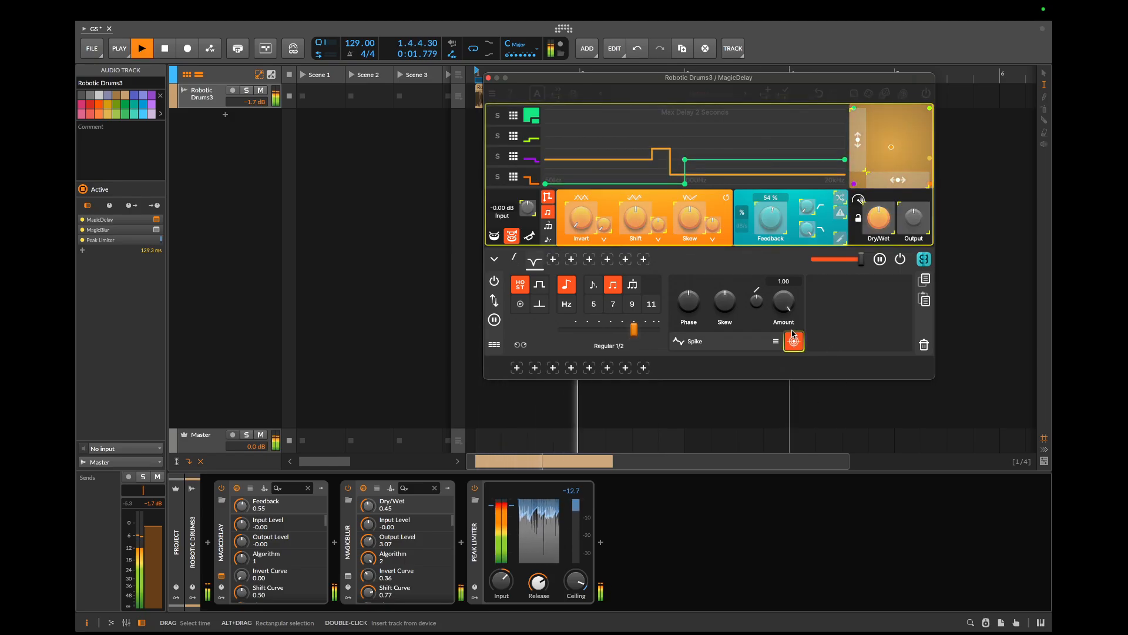
left_click(770, 206)
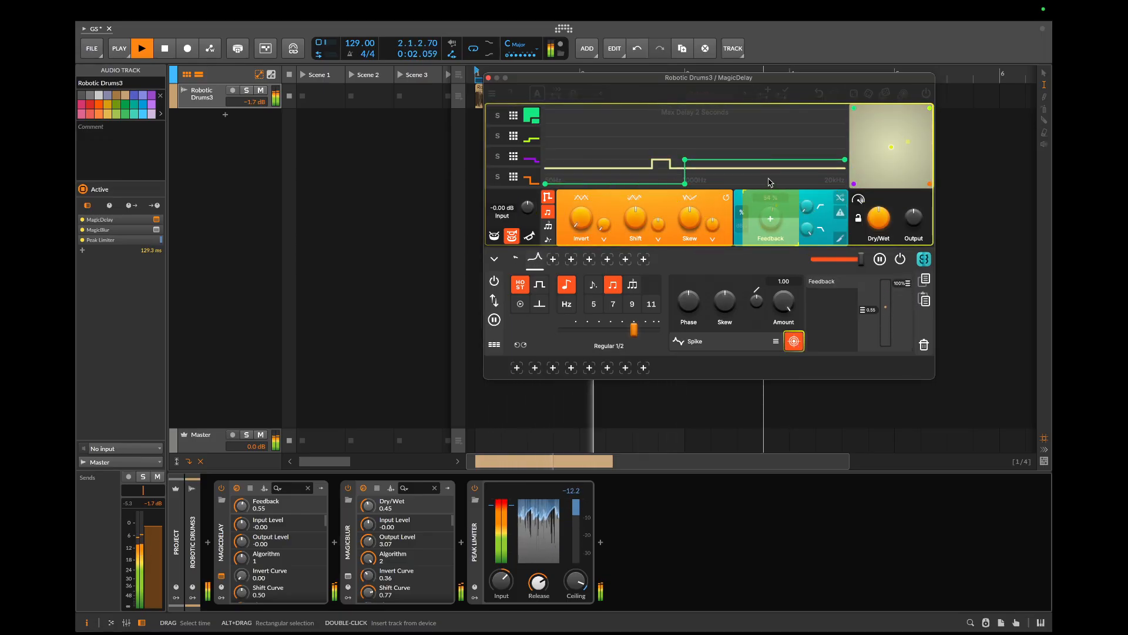
Set the Spike LFO's rate to Regular 1 Bar, reduce its Feedback modulation depth and stop playback
left_click_drag(633, 330, 661, 332)
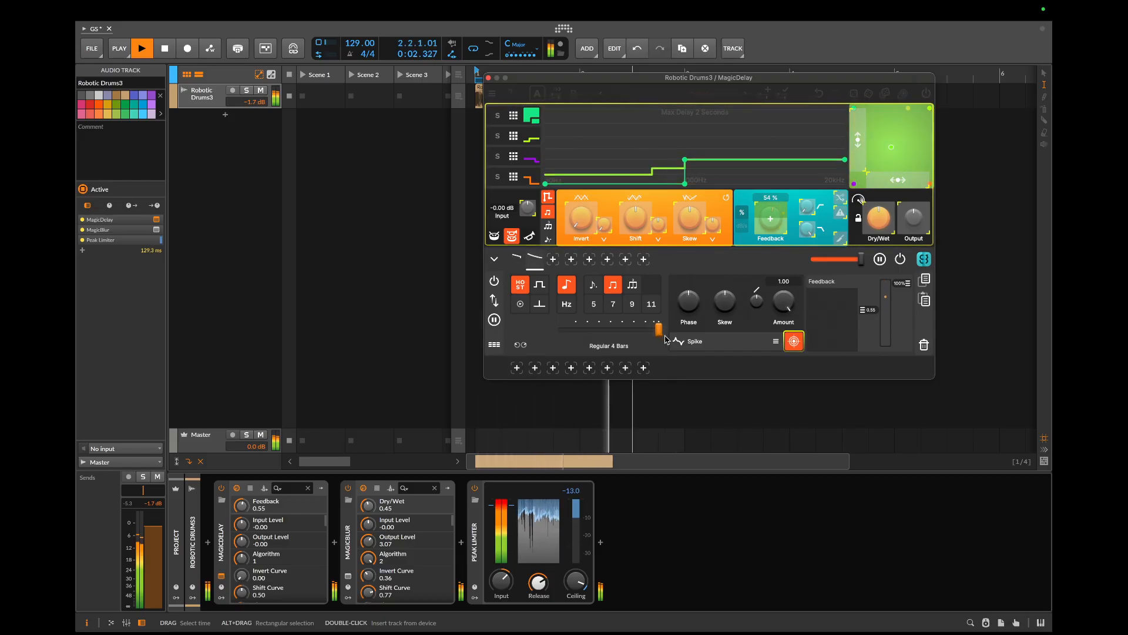
left_click_drag(637, 342, 643, 340)
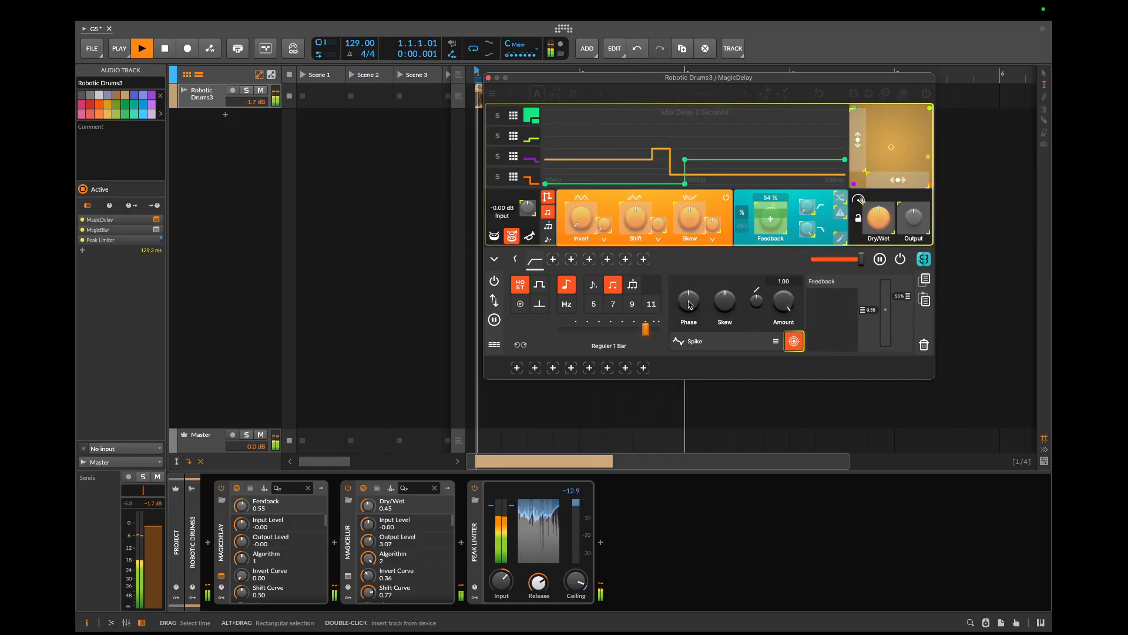
key("space")
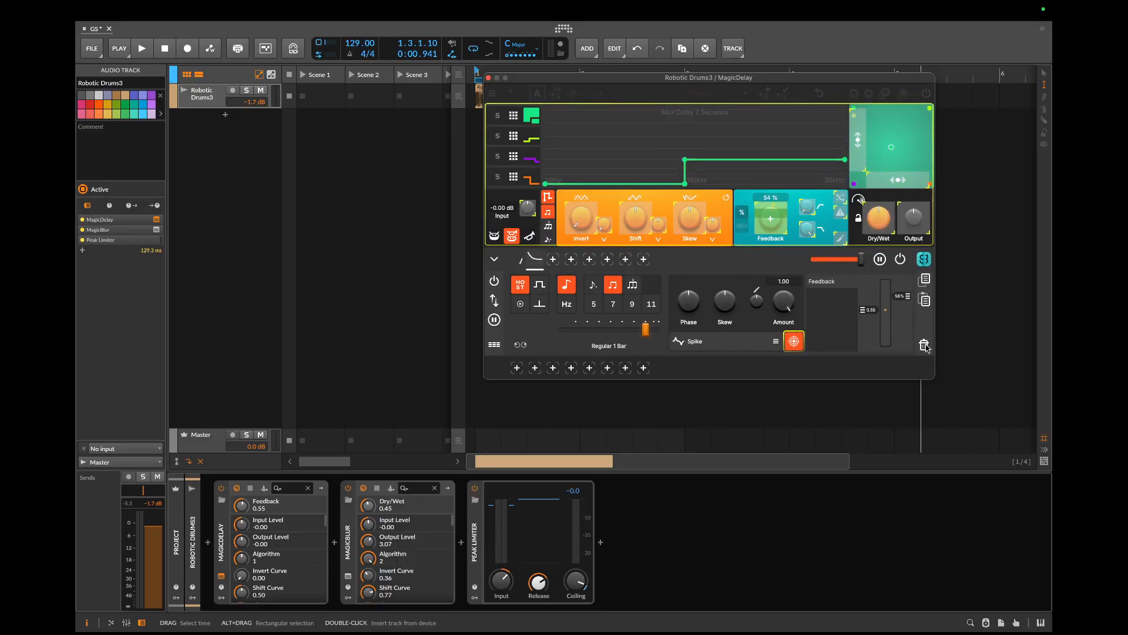
Restart playback and lower MagicDelay's base Feedback to 36 %
left_click_drag(869, 311, 872, 333)
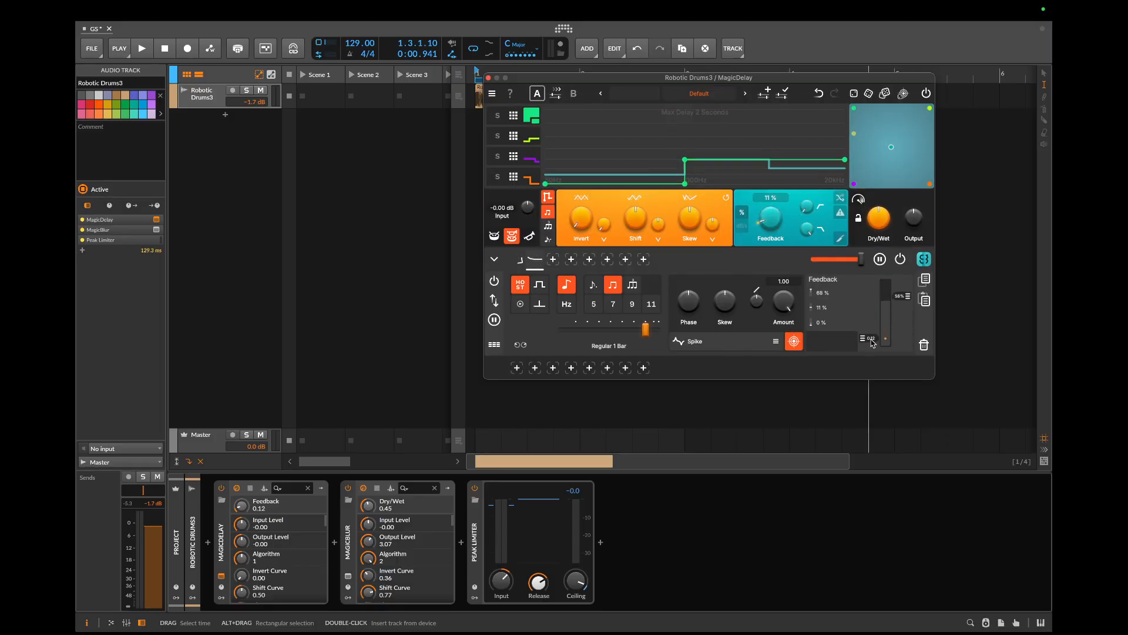
key("space")
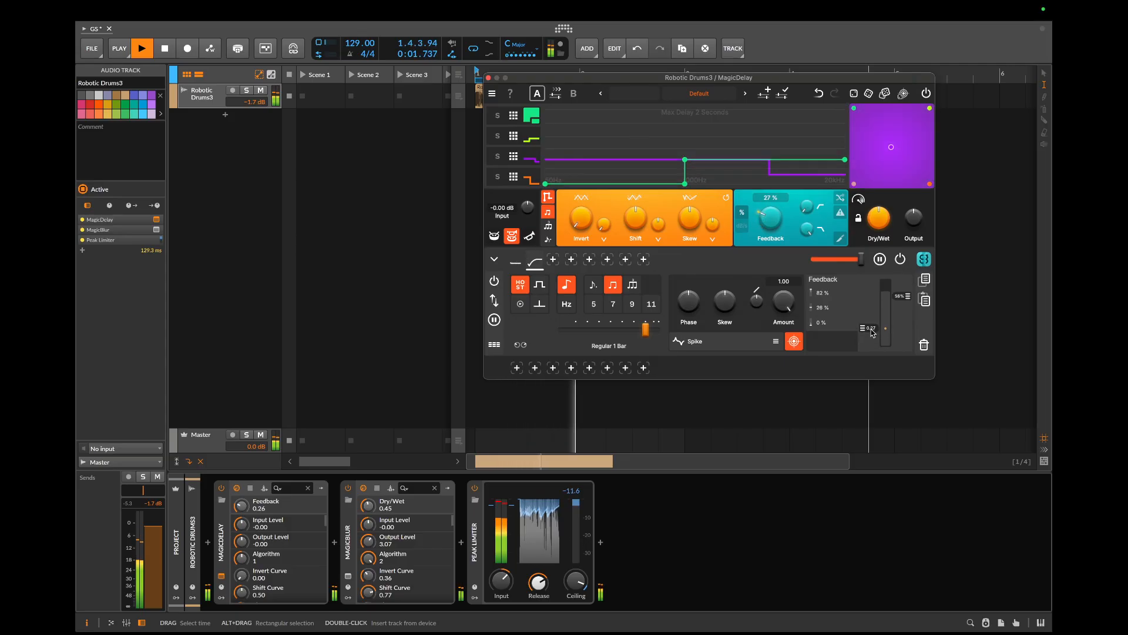
left_click_drag(872, 333, 872, 327)
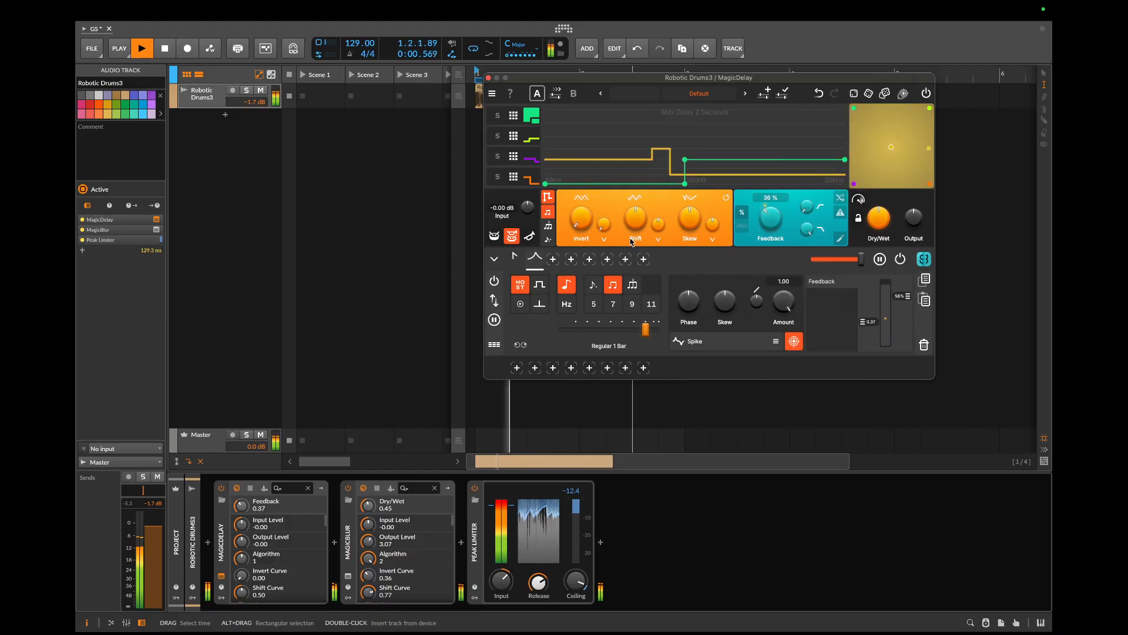
Sweep MagicDelay's Shift curve down and back up to 0.49 while the loop plays, and stop playback
left_click_drag(636, 219, 644, 263)
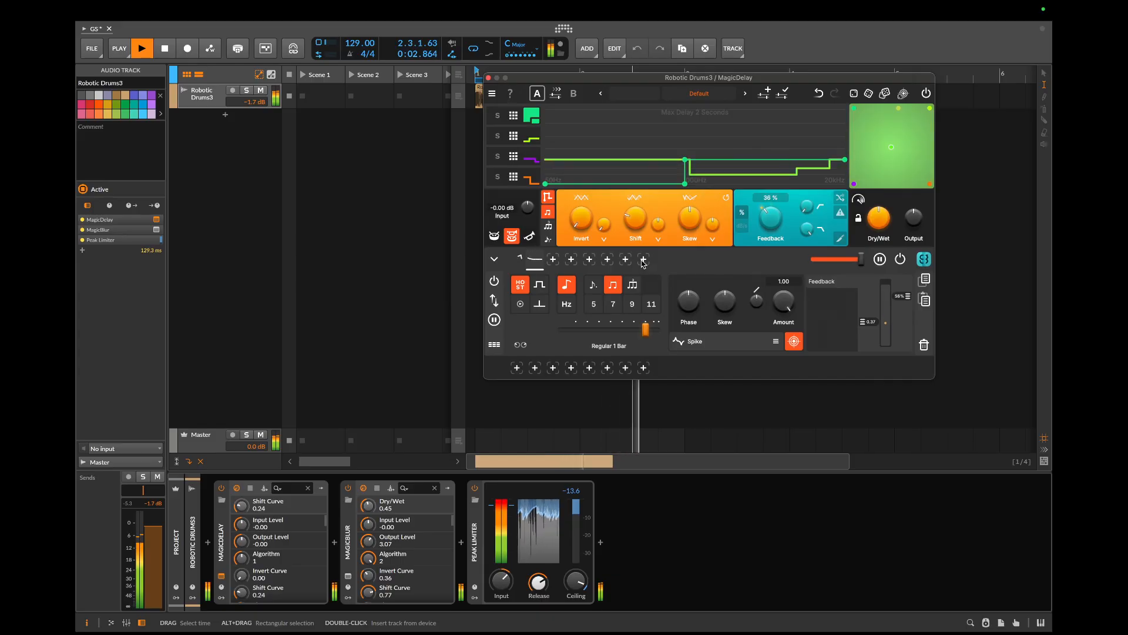
left_click_drag(879, 219, 877, 118)
left_click_drag(635, 235, 635, 191)
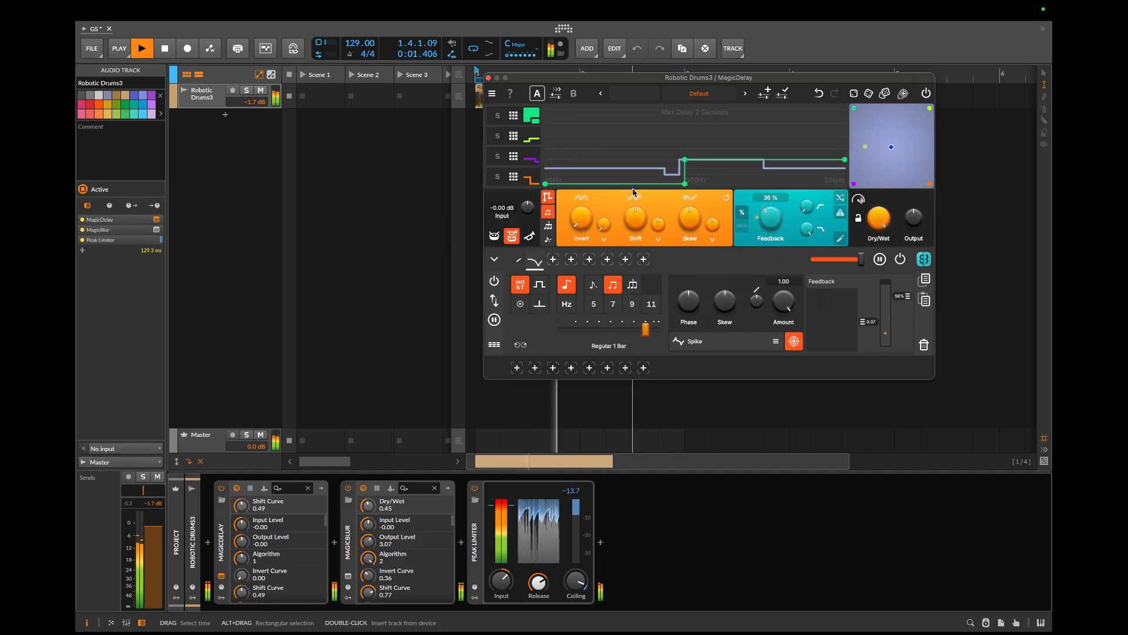
key("space")
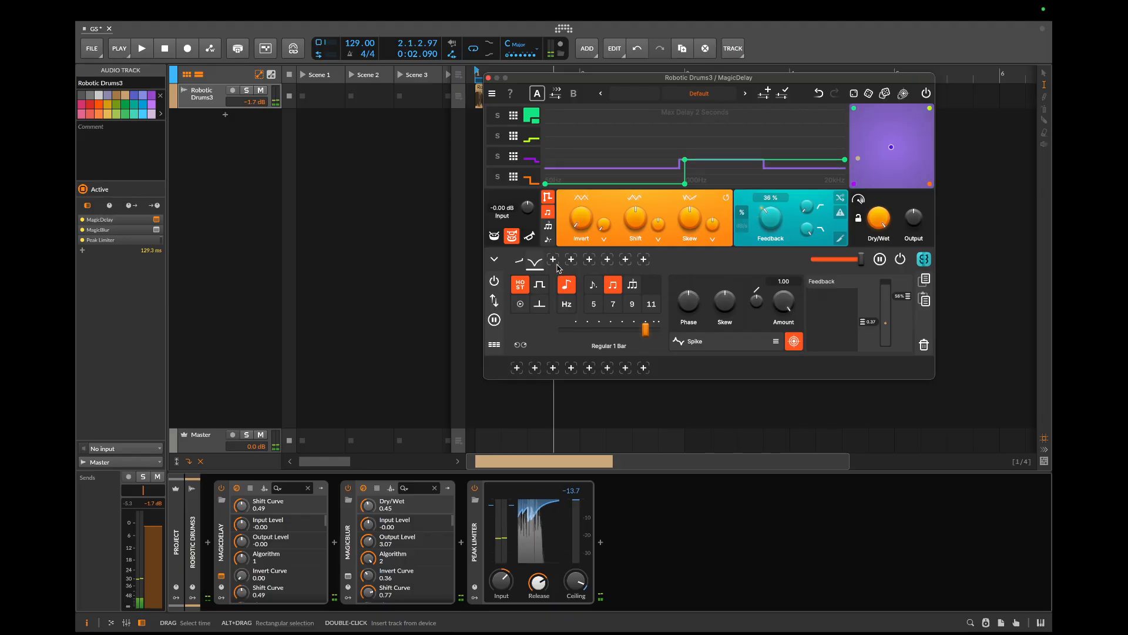
Add a Triangle LFO in MagicDelay's third modulator slot and set MagicDelay's Dry/Wet to 0.47
left_click(553, 260)
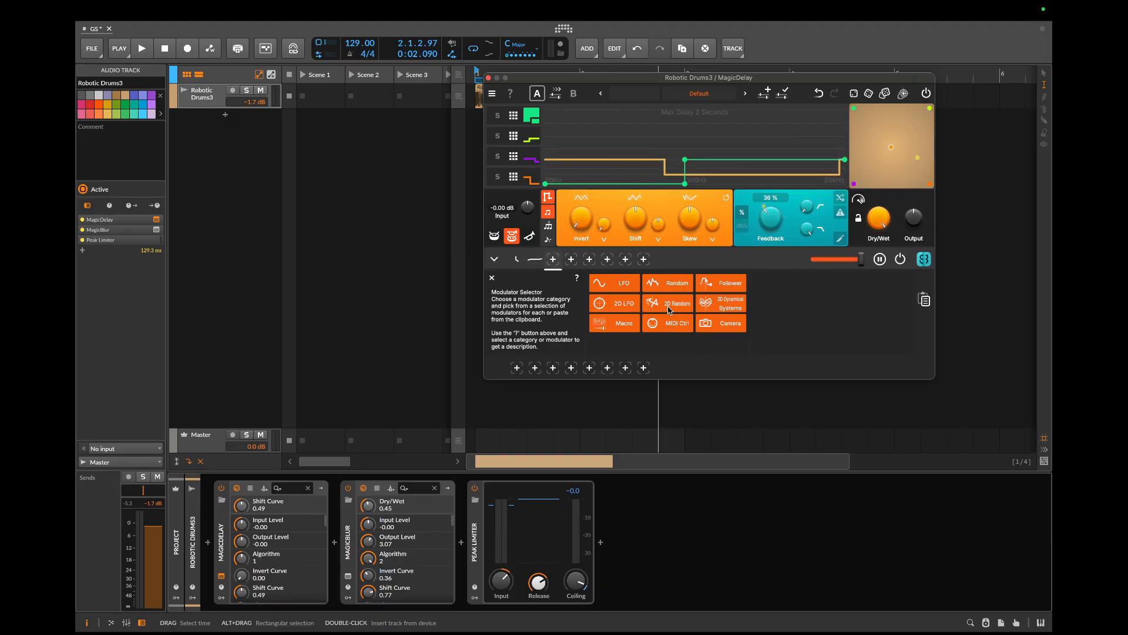
left_click(626, 286)
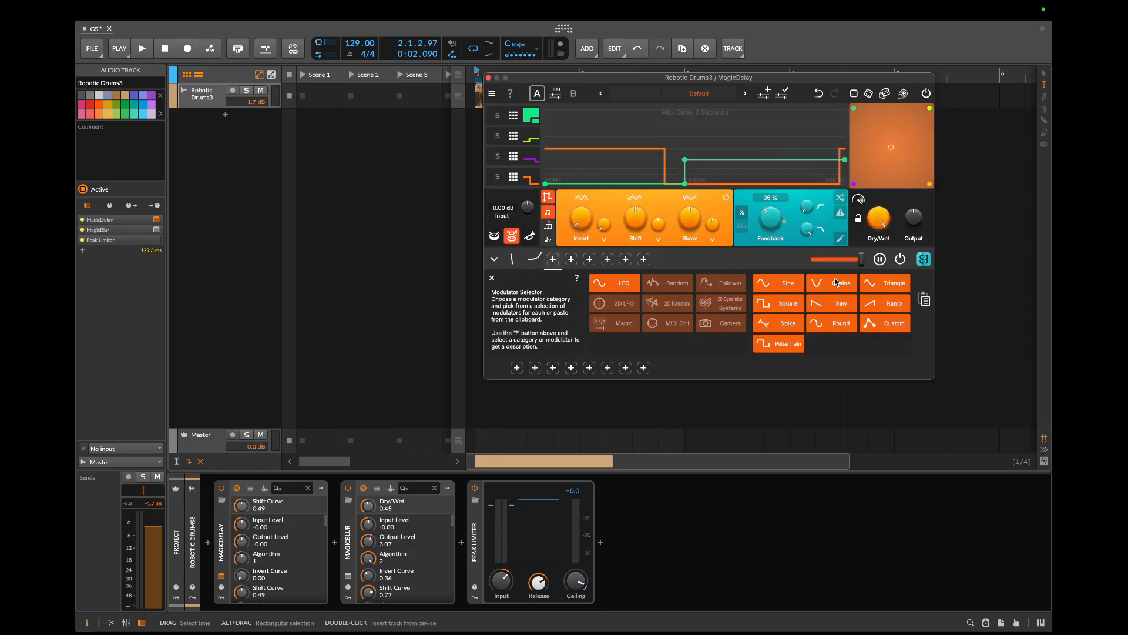
left_click(894, 284)
key("space")
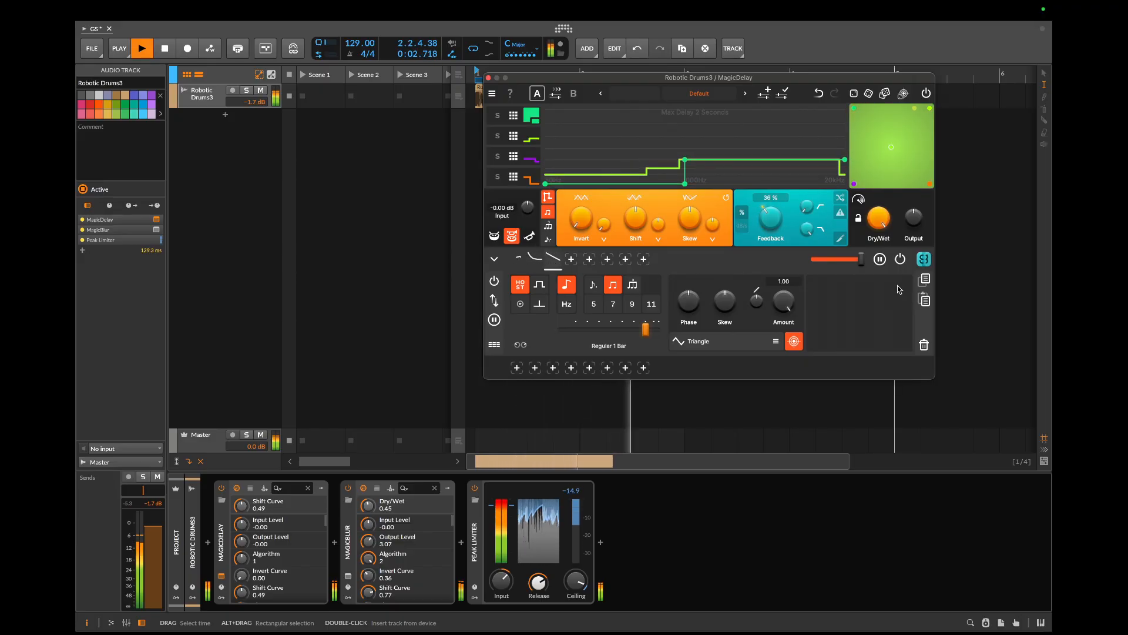
key("space")
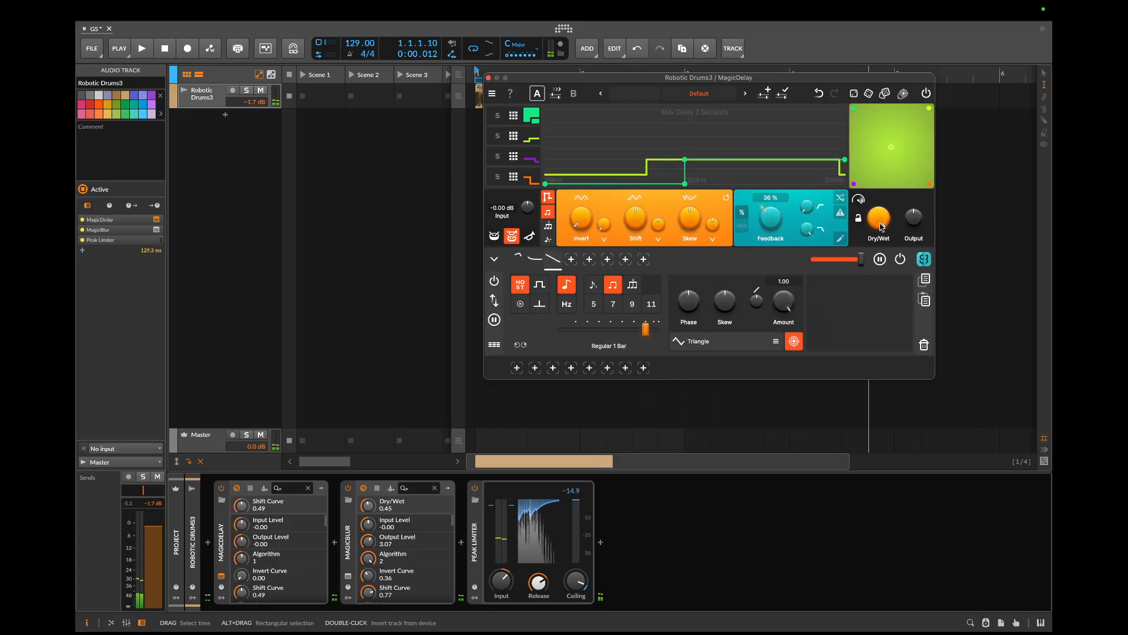
left_click_drag(878, 219, 881, 298)
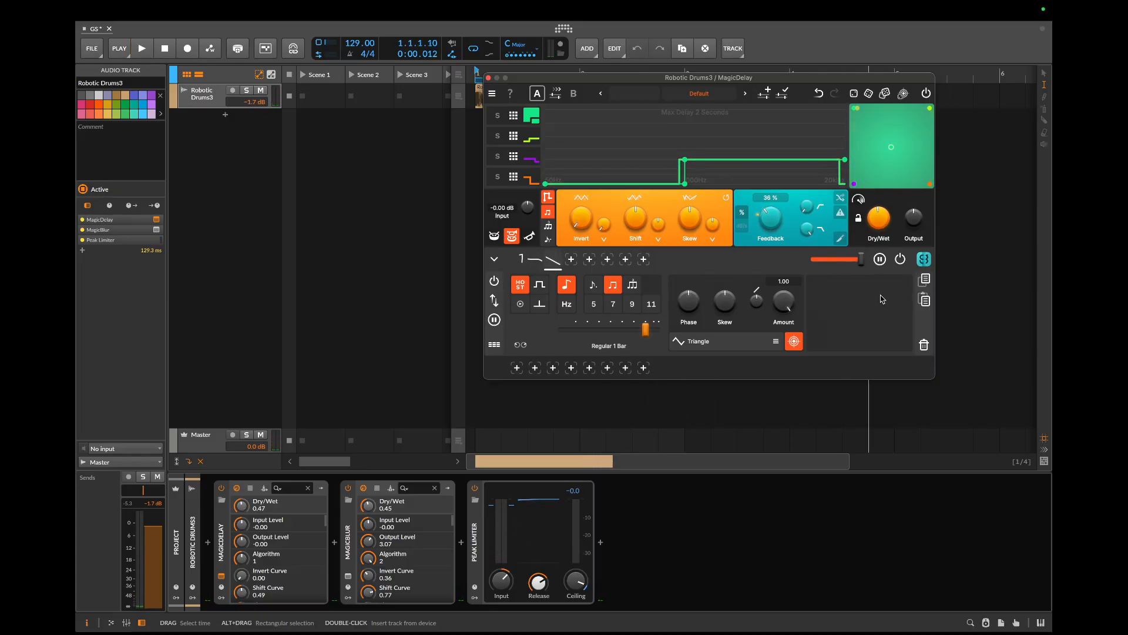
Map the Triangle LFO to MagicDelay's Shift curve with positive depth and start playback
left_click(794, 341)
left_click(645, 215)
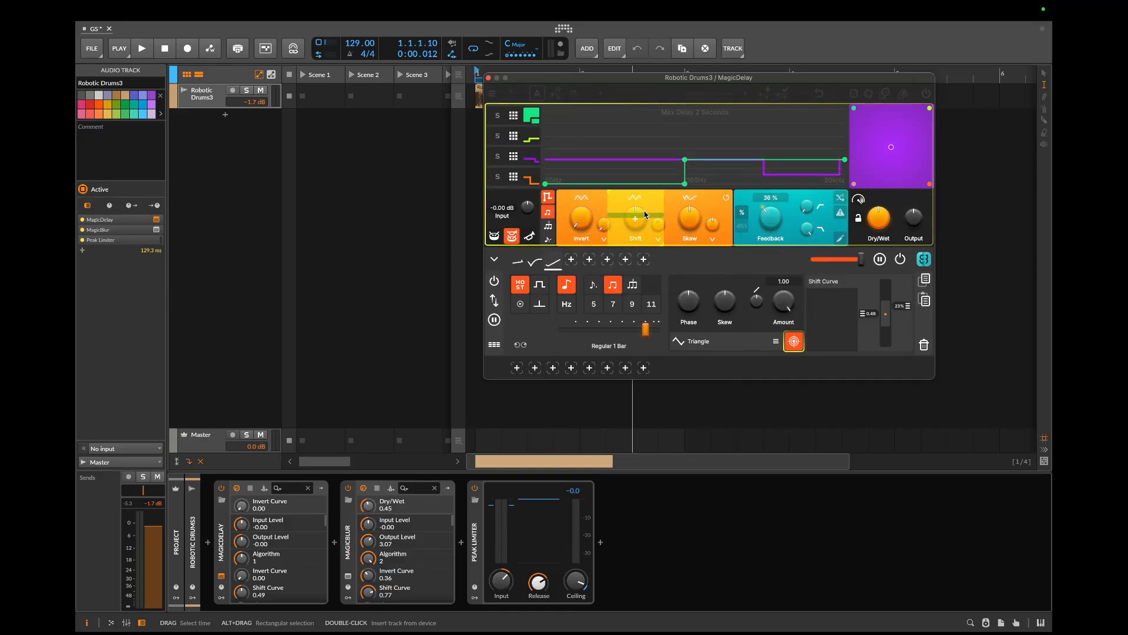
left_click_drag(646, 215, 646, 203)
key("space")
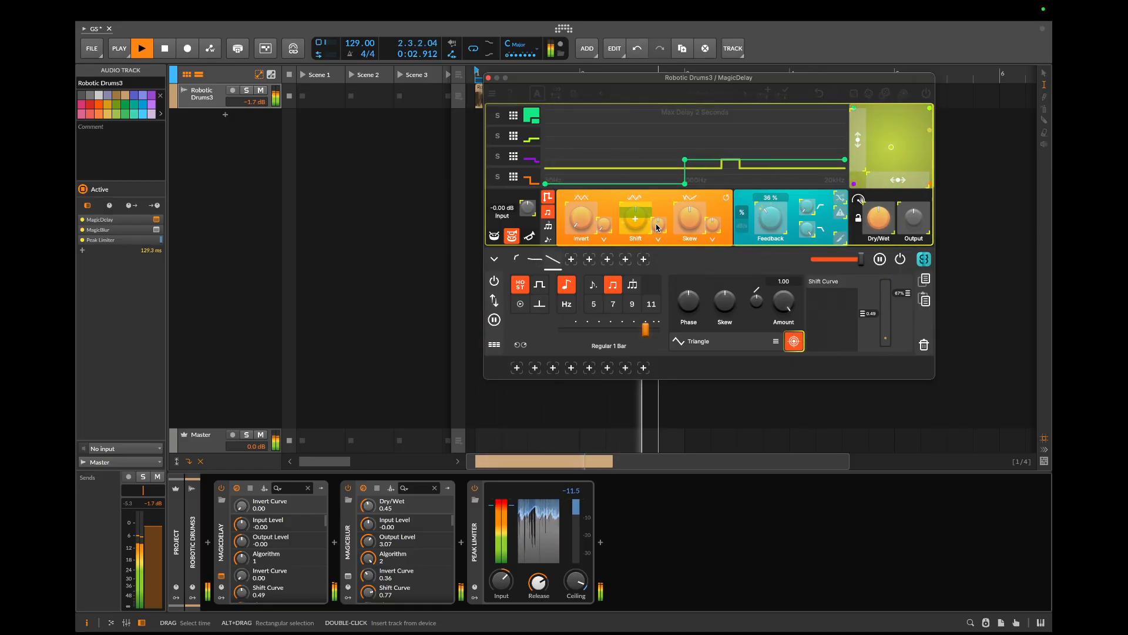
Raise the Peak Limiter's ceiling and readjust its release time while the loop plays
left_click_drag(576, 580, 546, 585)
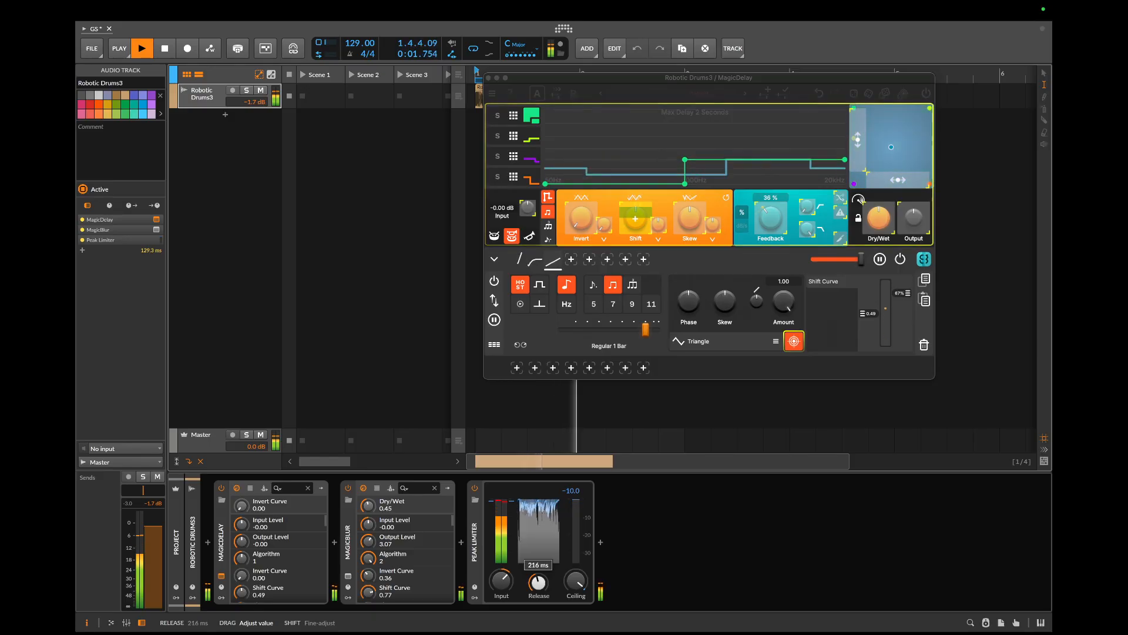
left_click_drag(546, 583, 546, 588)
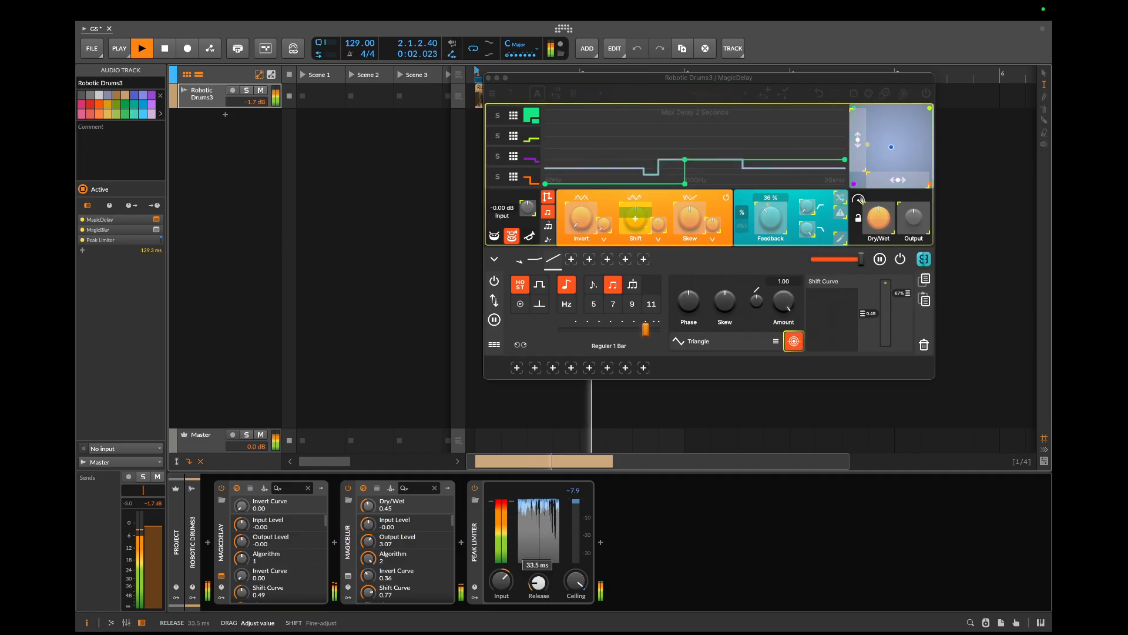
mouse_move(546, 585)
left_mouse_down()
mouse_move(500, 581)
mouse_move(544, 590)
left_mouse_up()
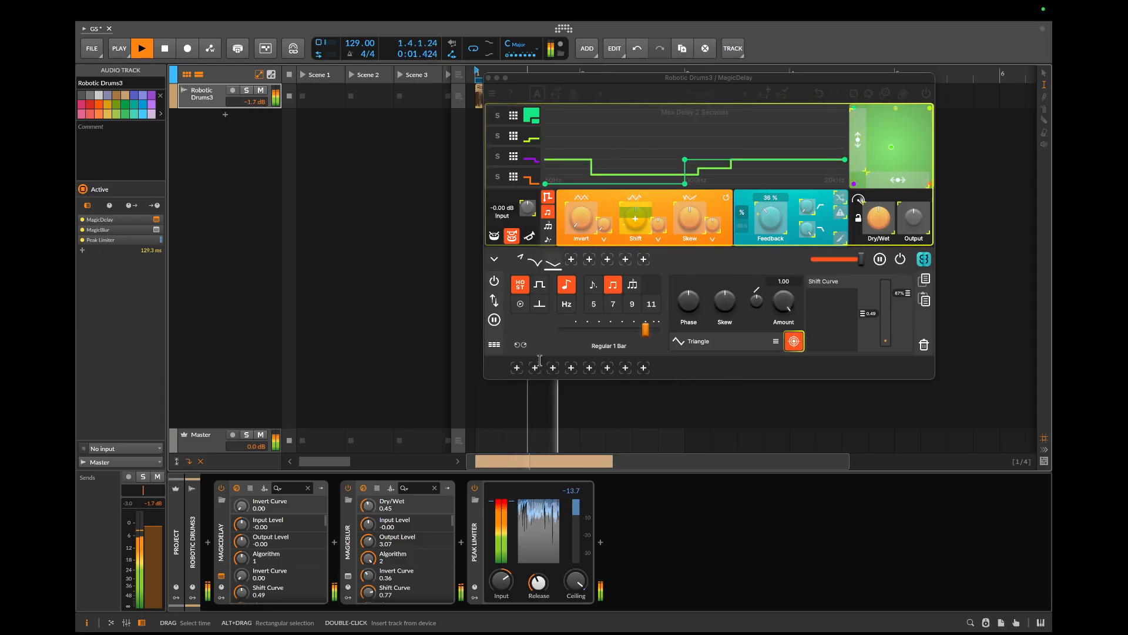
Open MagicBlur's window, set its Dry/Wet to 1.00 and stop playback
left_click(349, 577)
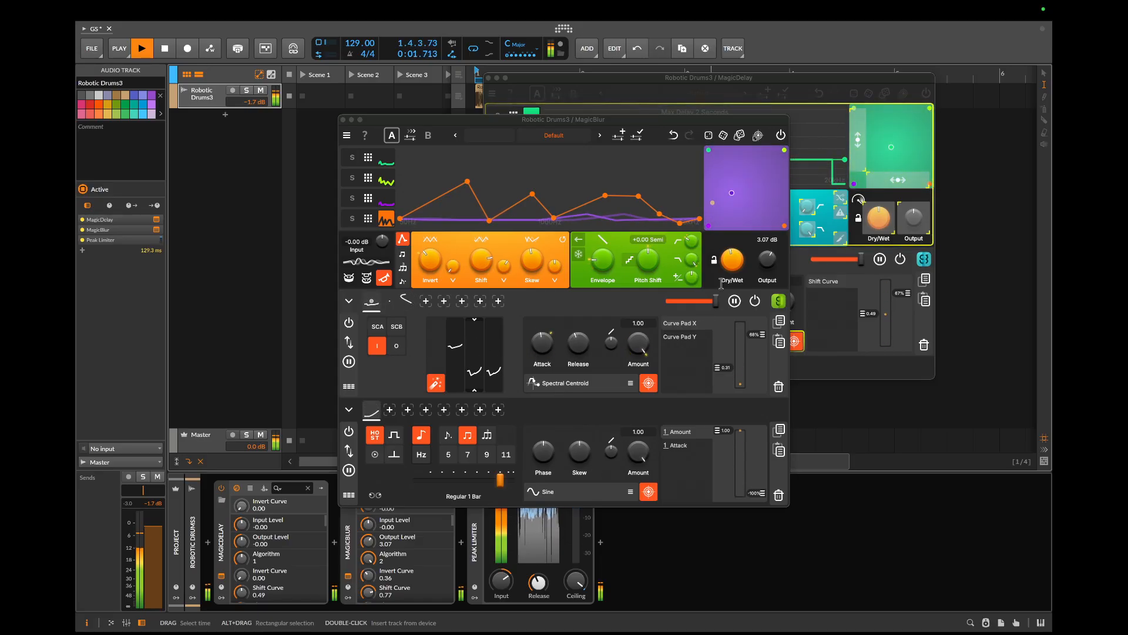
left_click(730, 266)
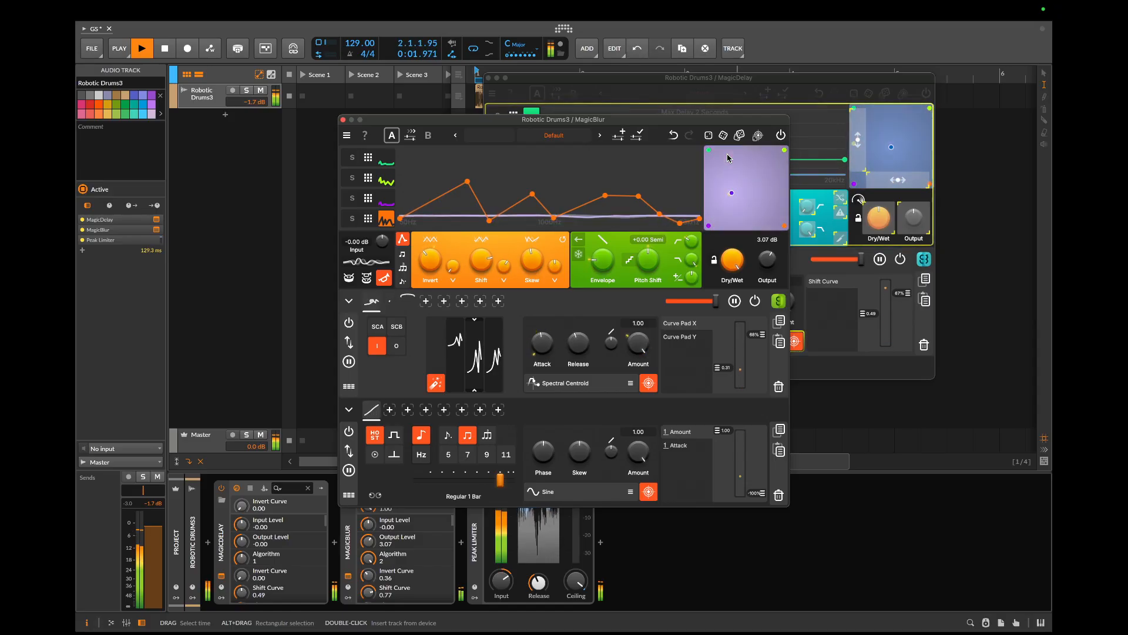
key("space")
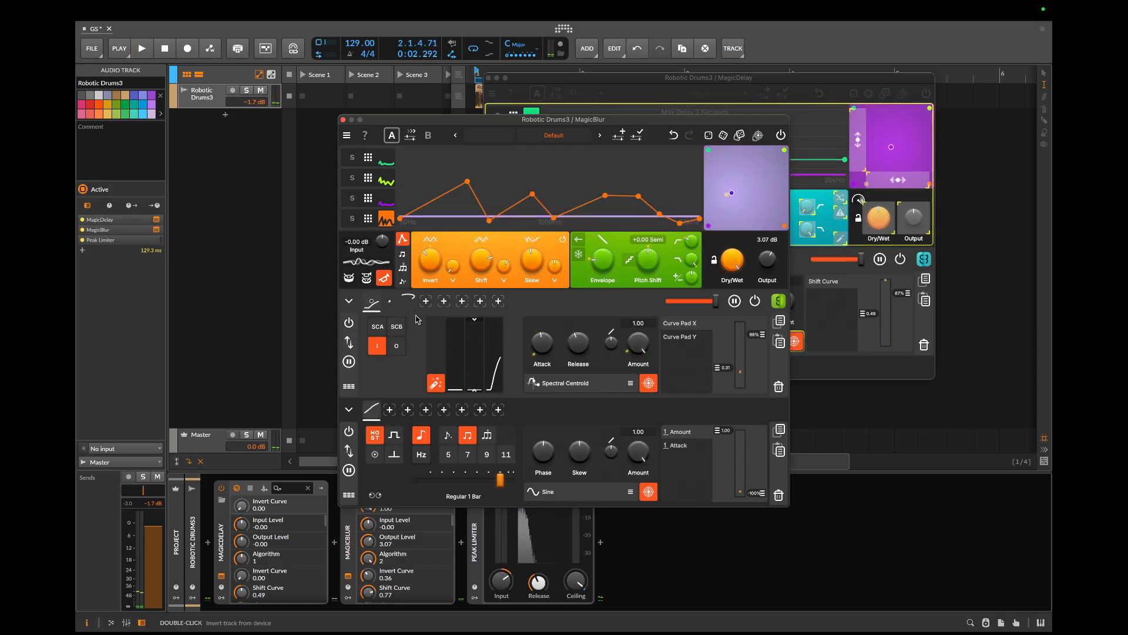
Look through MagicBlur's three modulator slots and check what the Spectral Centroid modulator can target
left_click(389, 304)
left_click(373, 307)
left_click(389, 305)
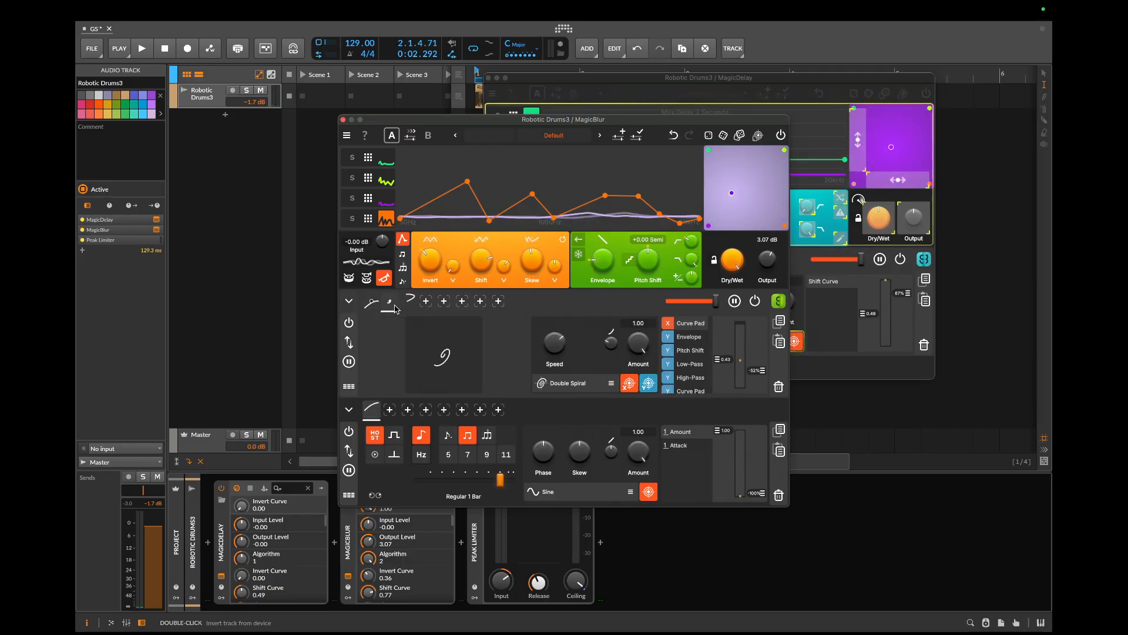
left_click(406, 304)
left_click(389, 304)
left_click(371, 306)
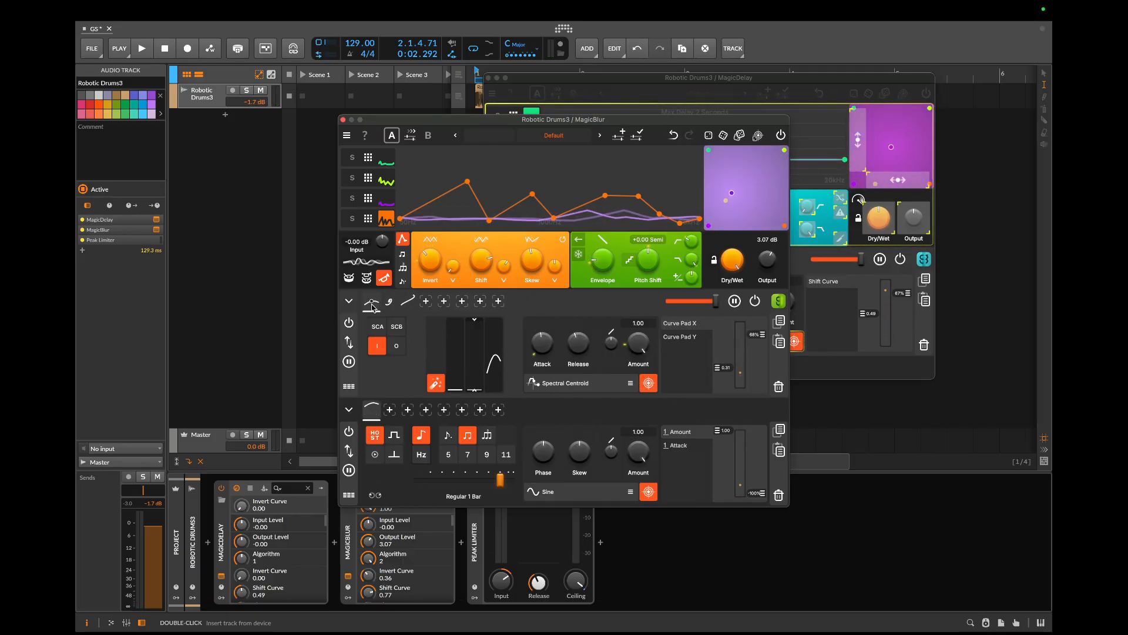
left_click(649, 383)
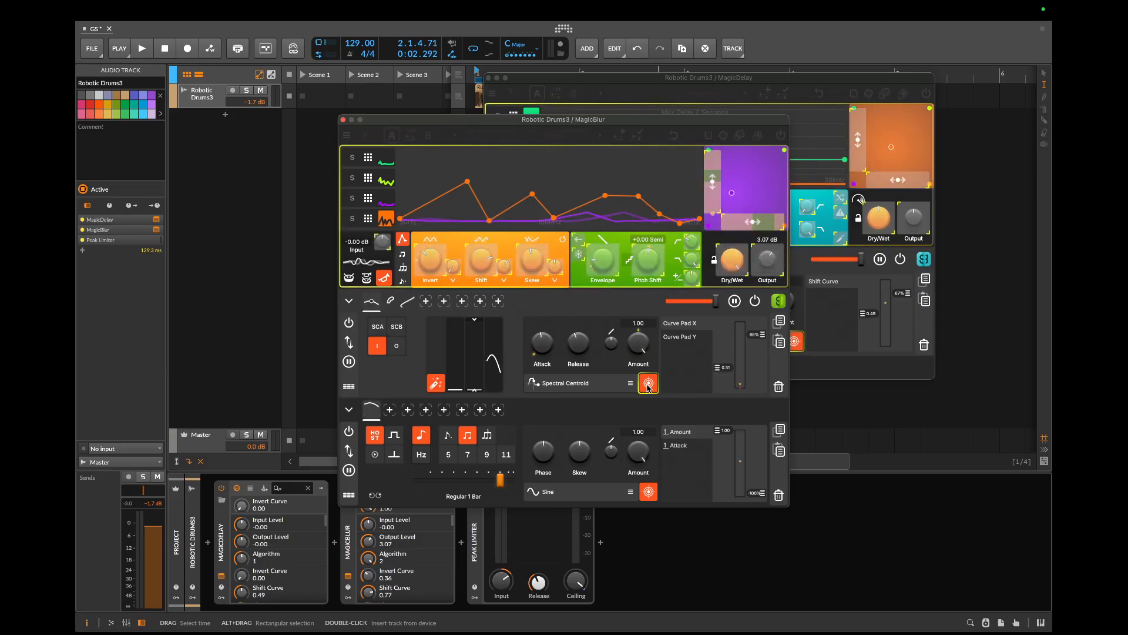
left_click(649, 383)
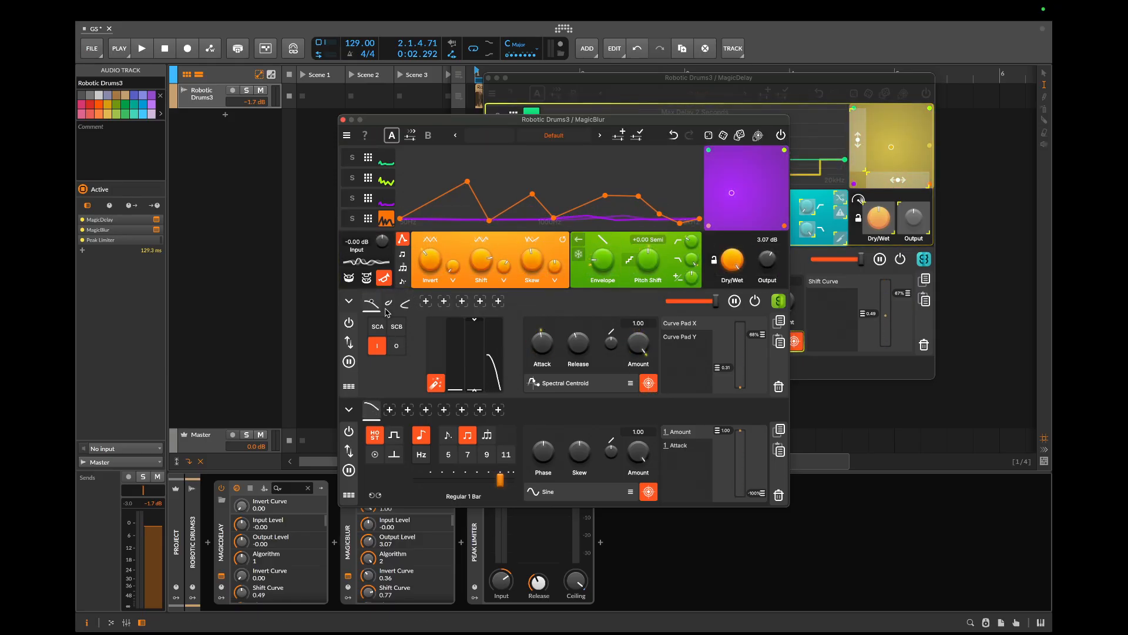
Remap the Double Spiral's Y axis to Pitch Shift at -11 % depth during playback and set MagicBlur's Dry/Wet to 0.39
left_click(387, 307)
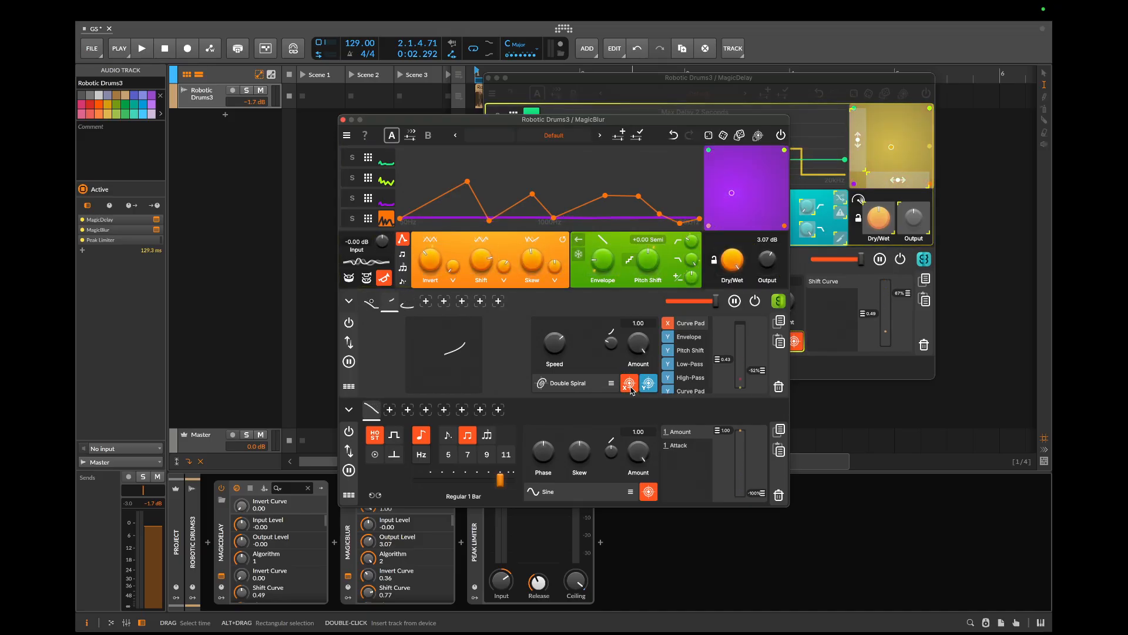
left_click(649, 384)
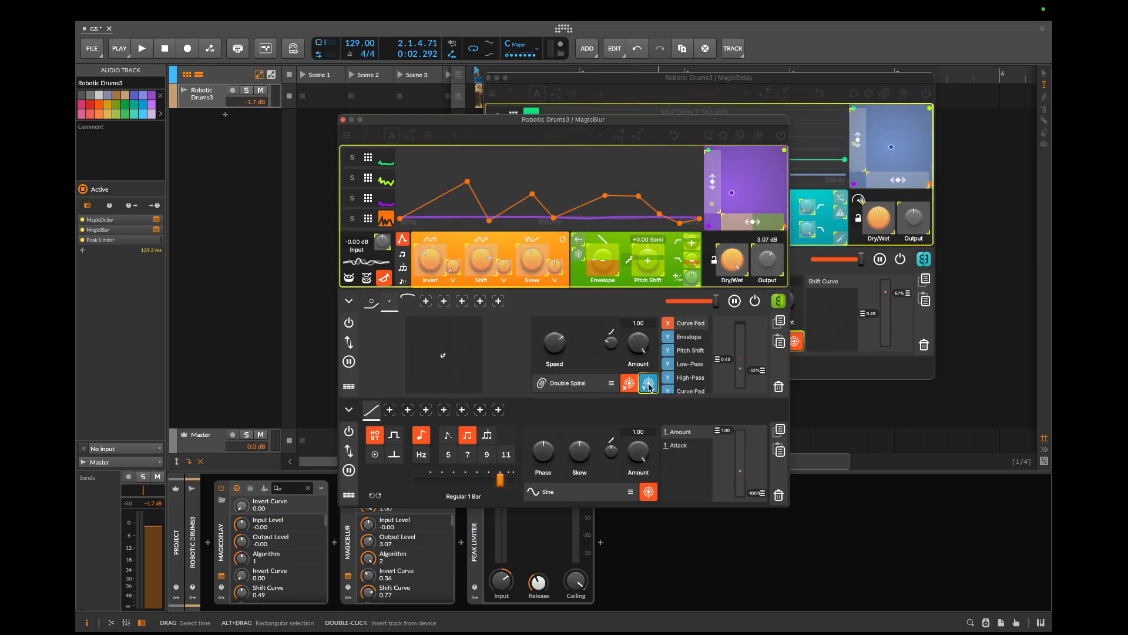
left_click(646, 265)
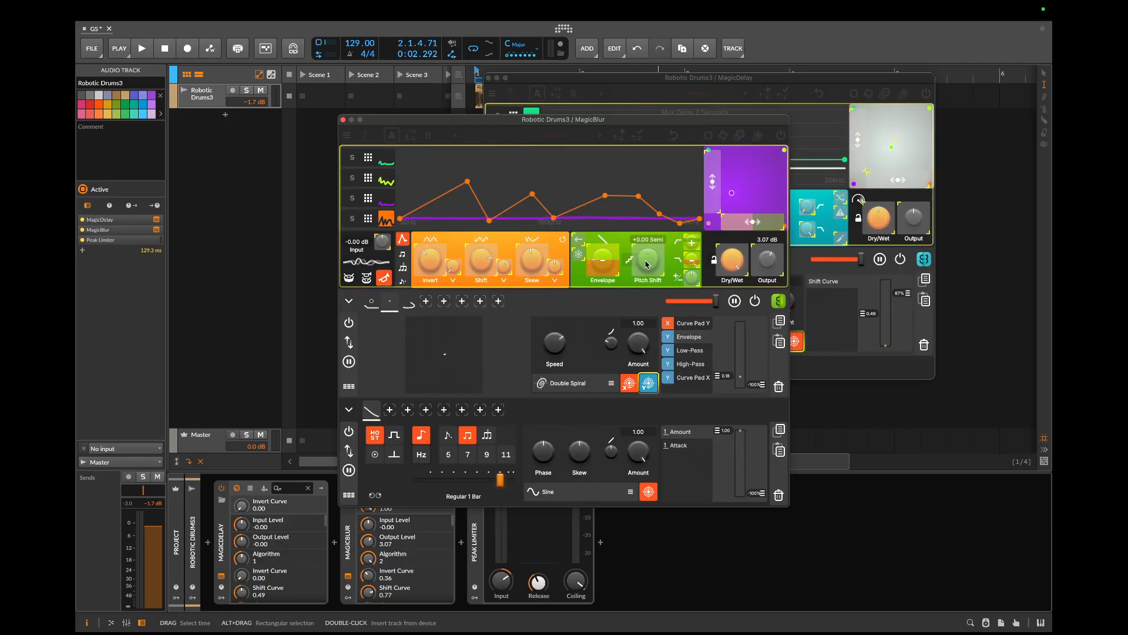
key("space")
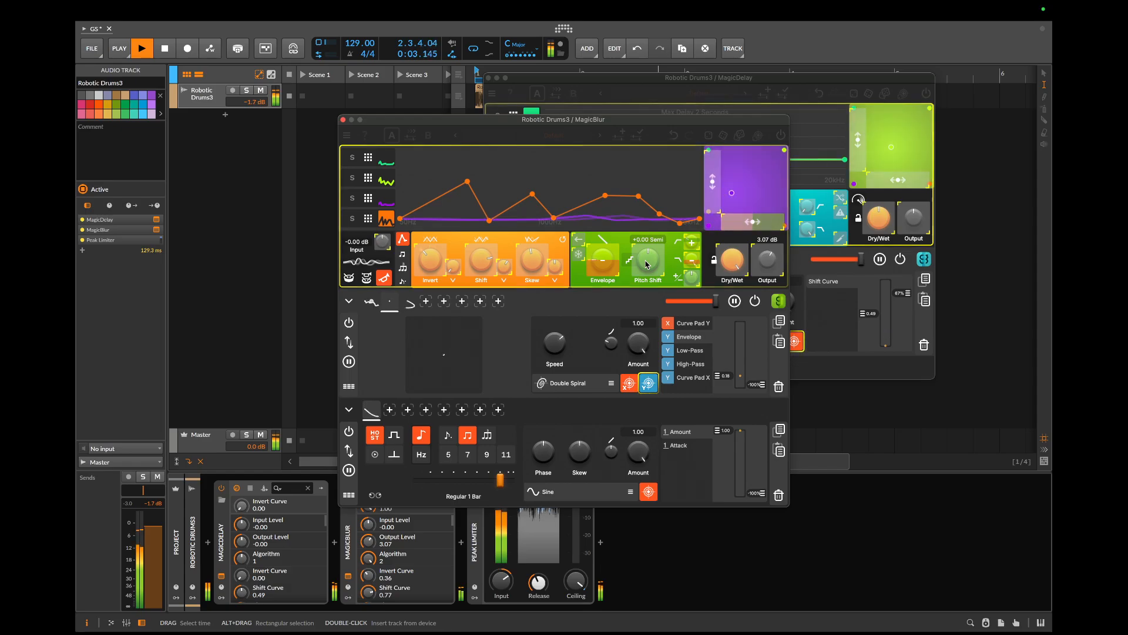
left_click(646, 264)
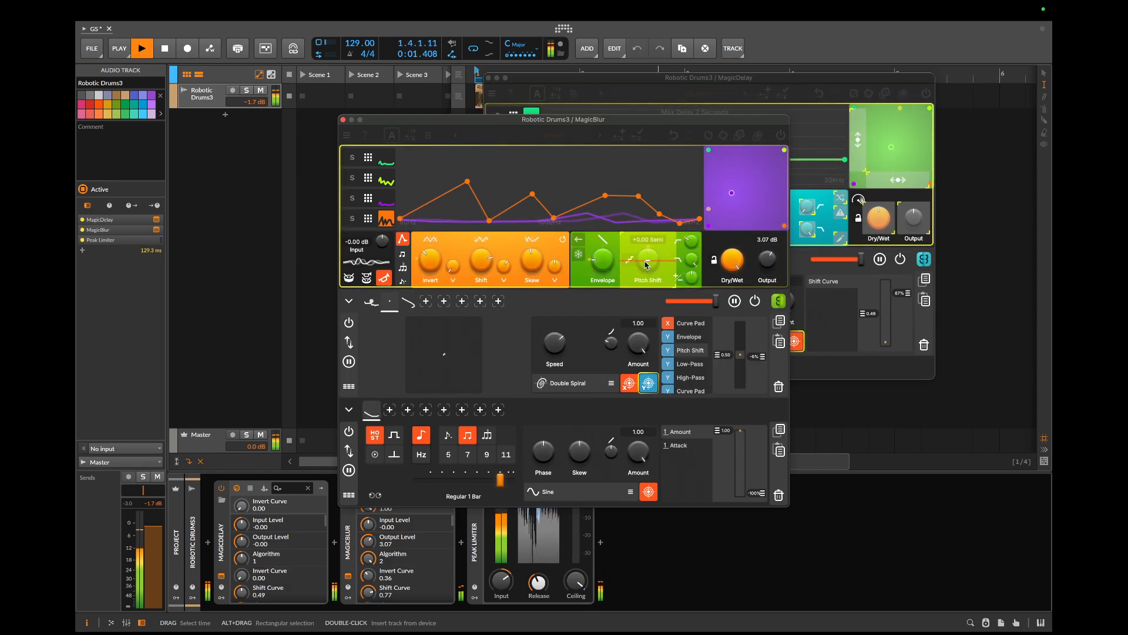
left_click_drag(645, 265, 645, 266)
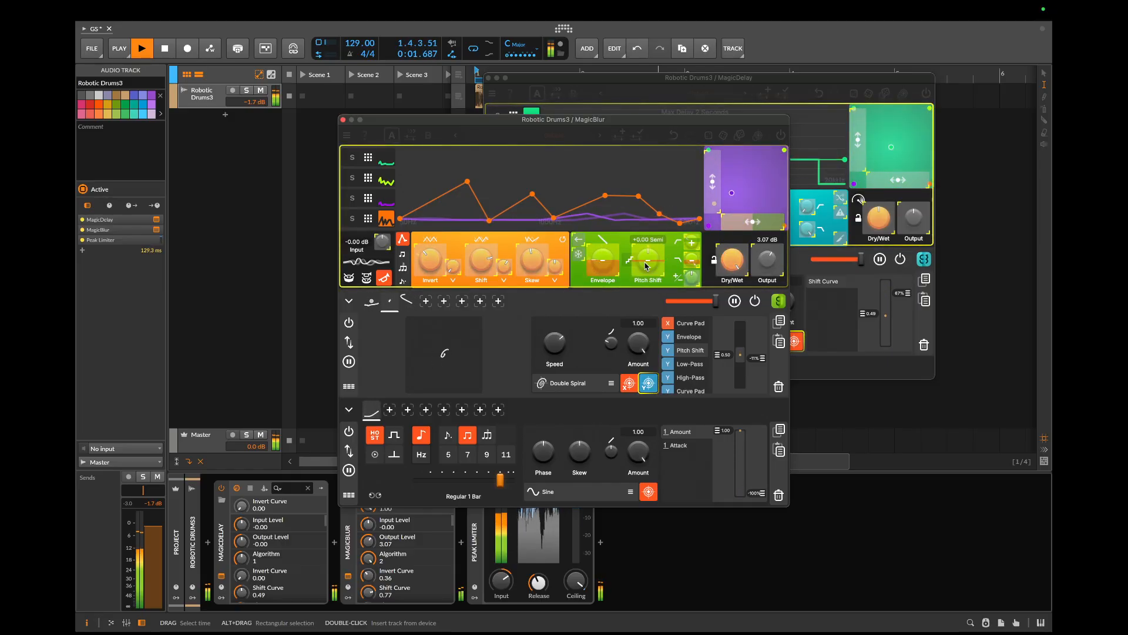
left_click(649, 390)
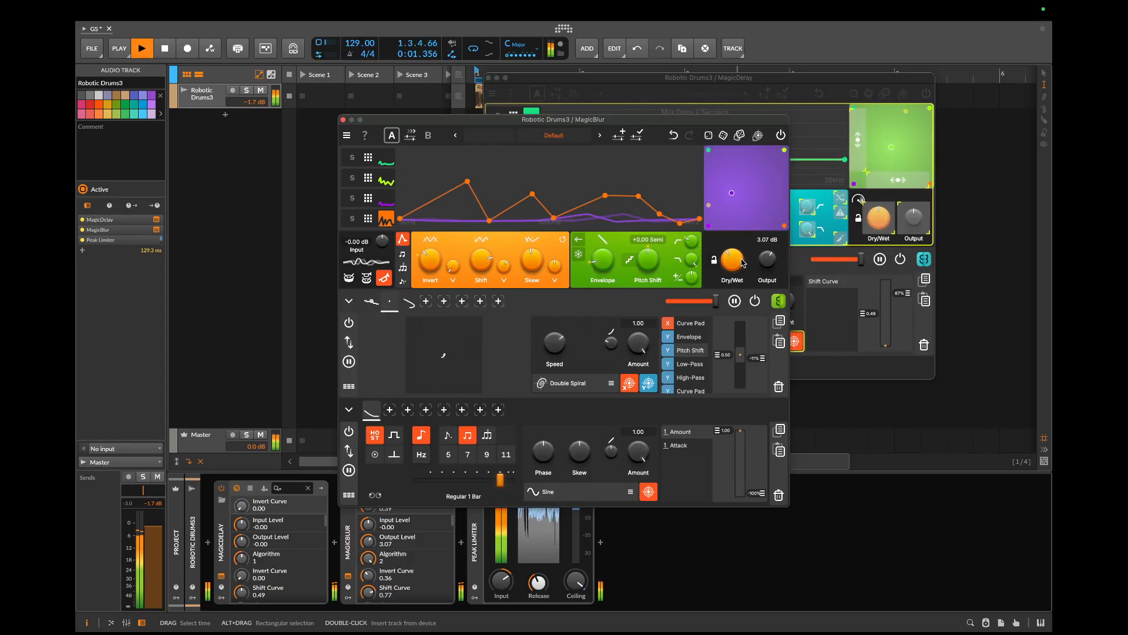
Close MagicBlur's window and map MagicDelay's Triangle LFO to the Feedback High-Pass filter
left_click(344, 119)
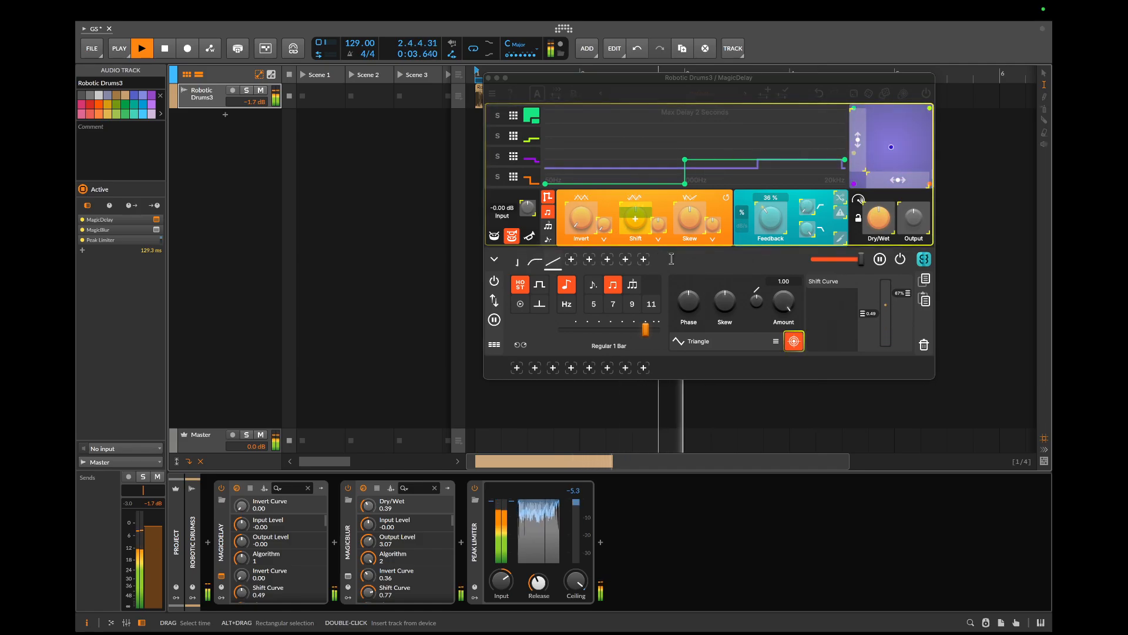
left_click_drag(805, 213, 807, 200)
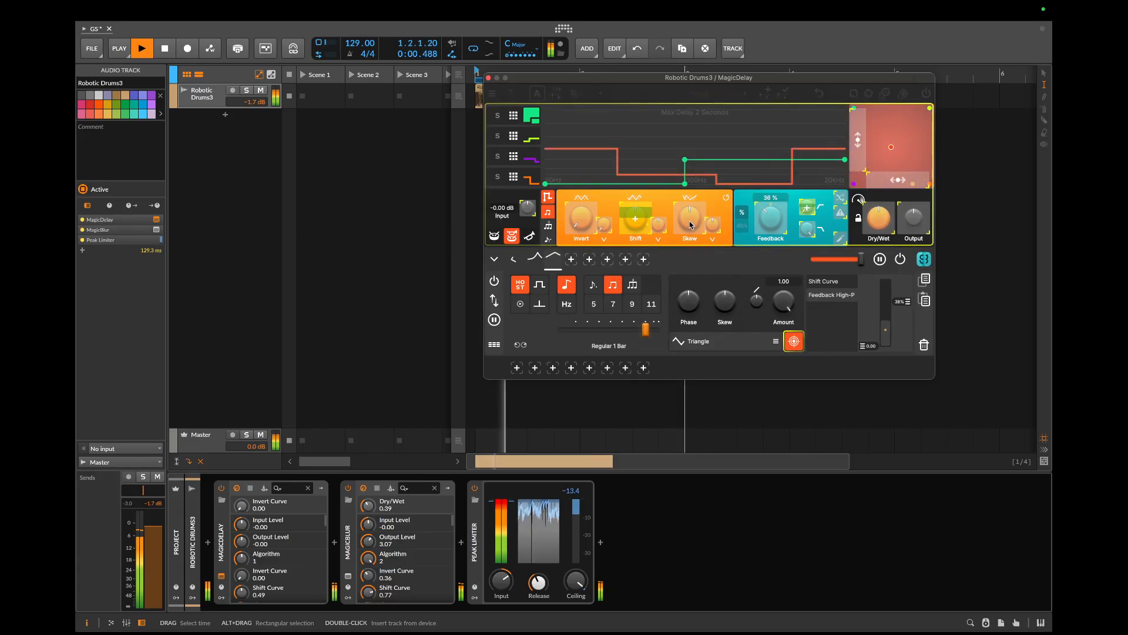
Map MagicDelay's Triangle LFO to the Skew Curve and set its Dry/Wet to 0.55 during playback
left_click_drag(690, 218, 686, 251)
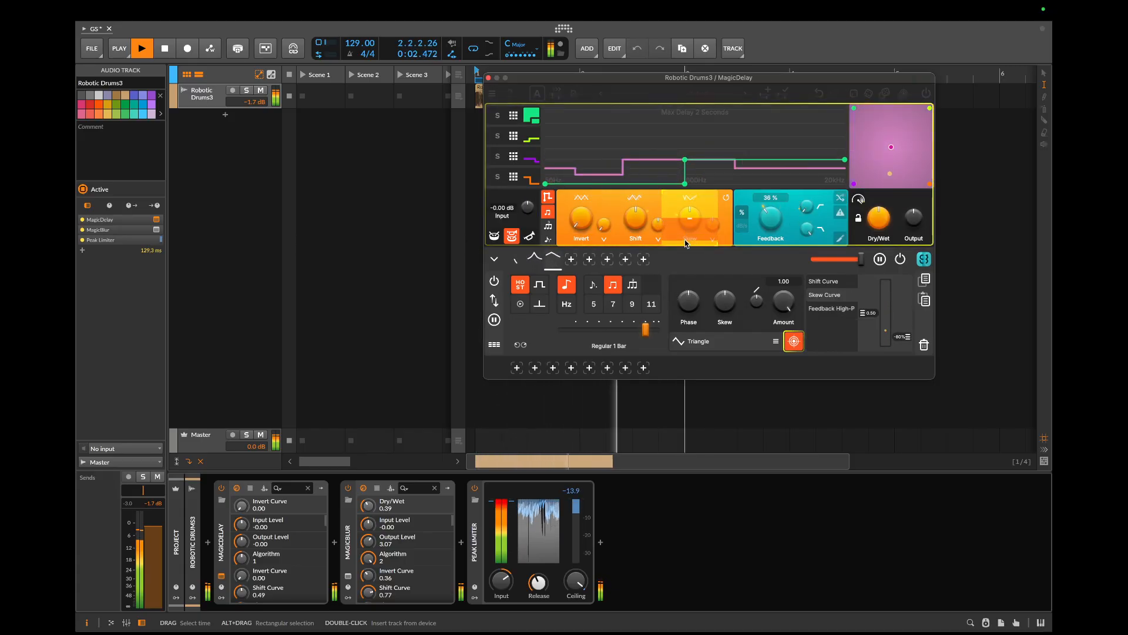
left_click_drag(684, 237, 684, 237)
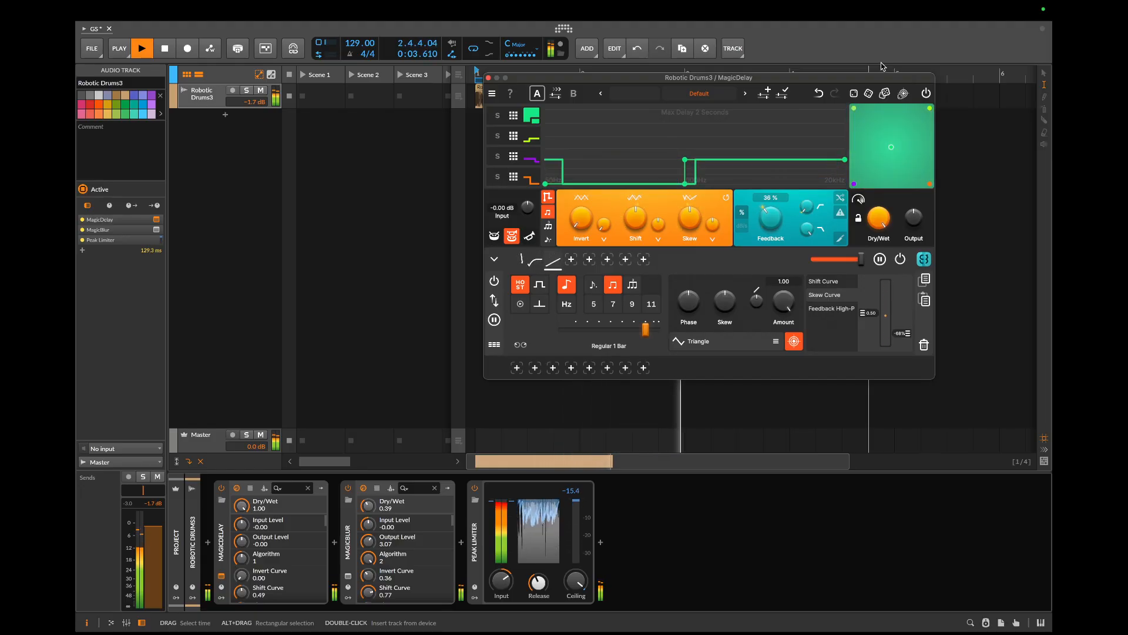
left_click_drag(878, 215, 879, 220)
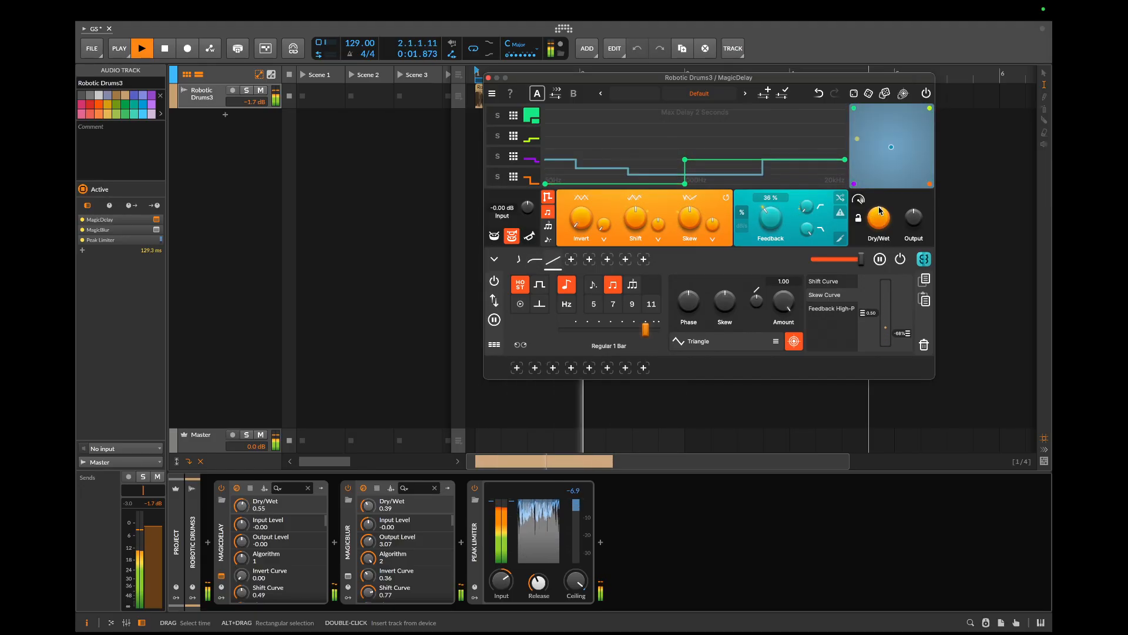
Audition MagicDelay's first algorithm (0) on the drum loop and switch back to the second algorithm (1)
left_click(494, 236)
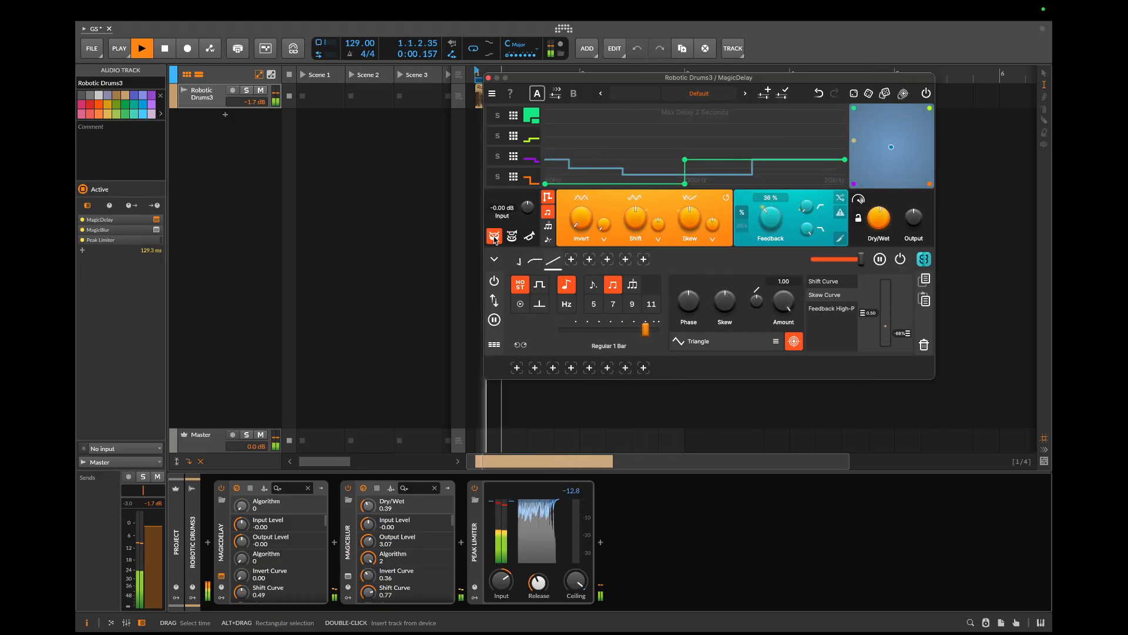
key("space")
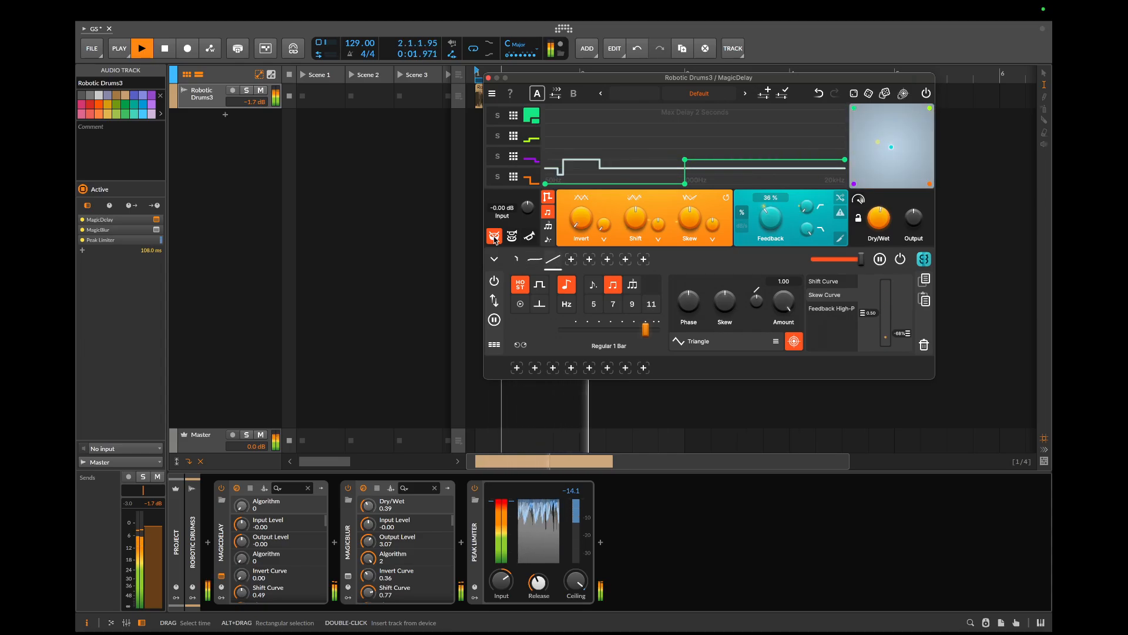
key("space")
left_click(511, 236)
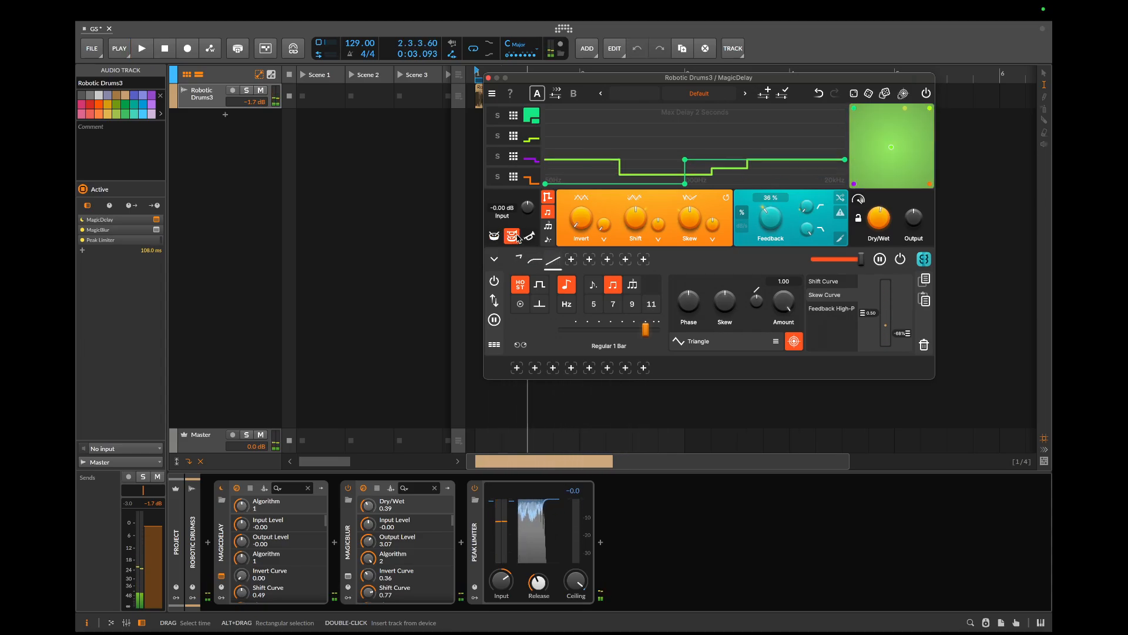
key("space")
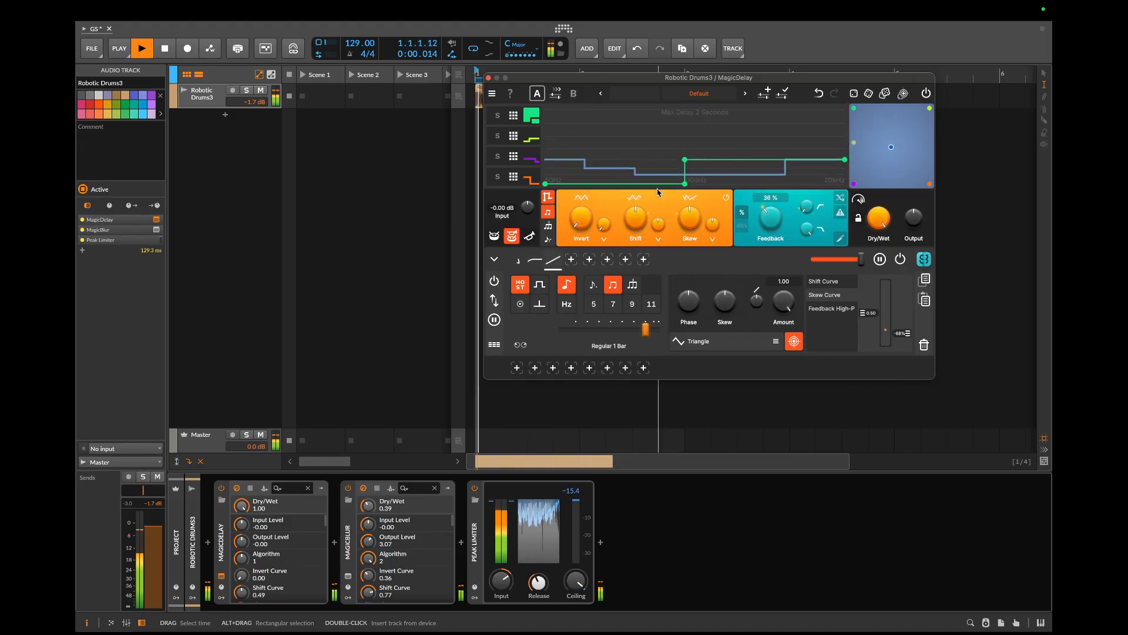
Reshape MagicDelay's first curve with linear segments, its low section at the minimum and an added point at 192 Hz, Regular 1/64
key("space")
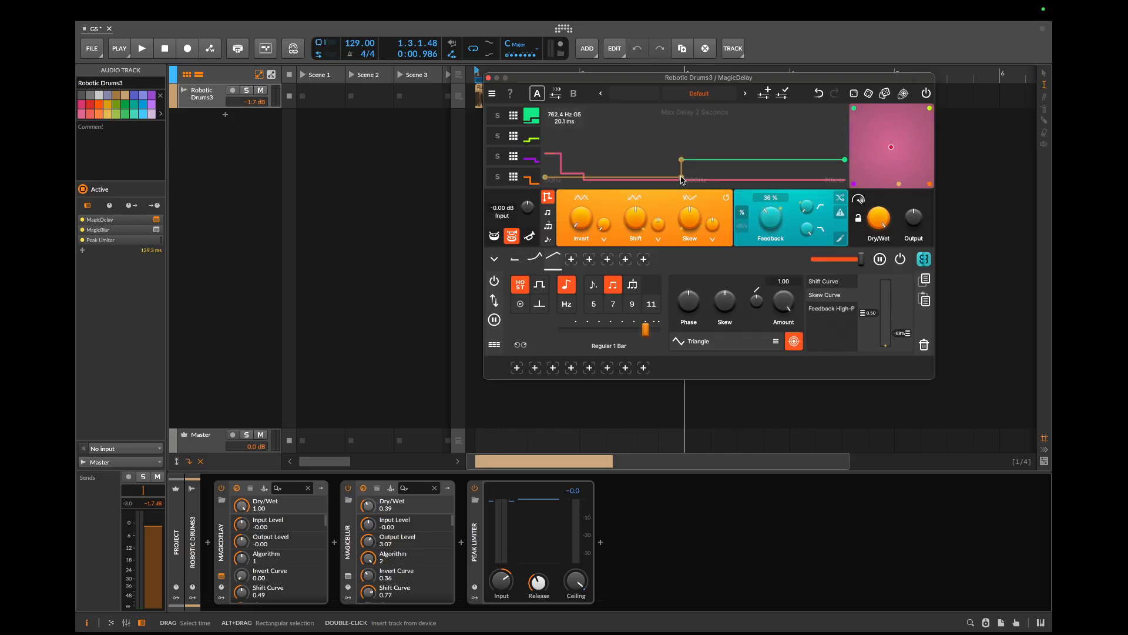
key("space")
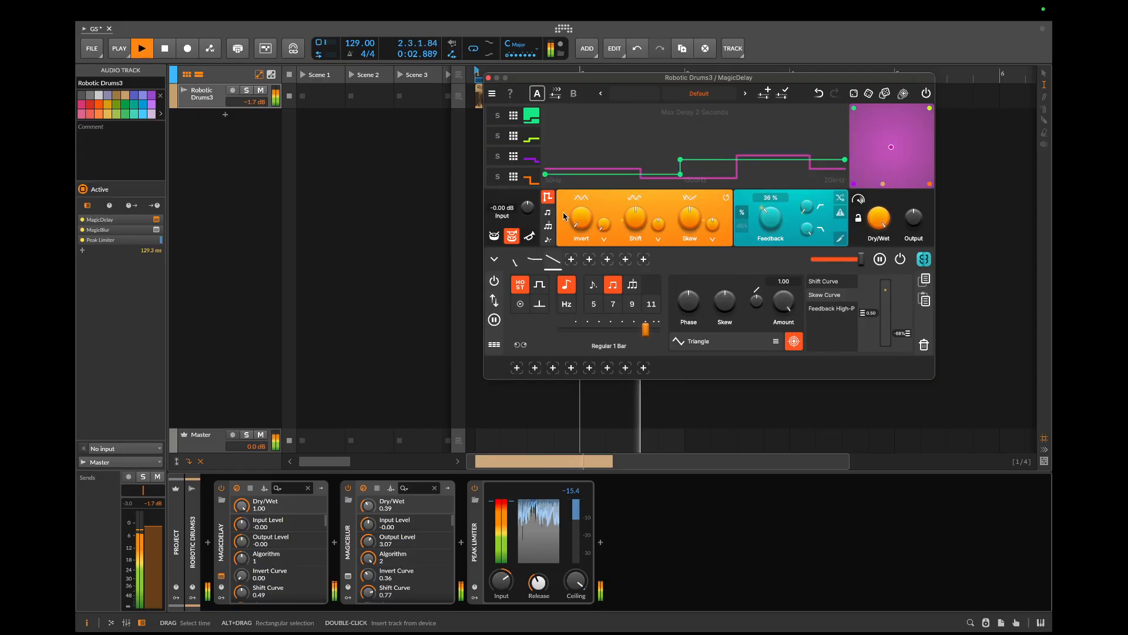
key("space")
left_click_drag(680, 174, 681, 183)
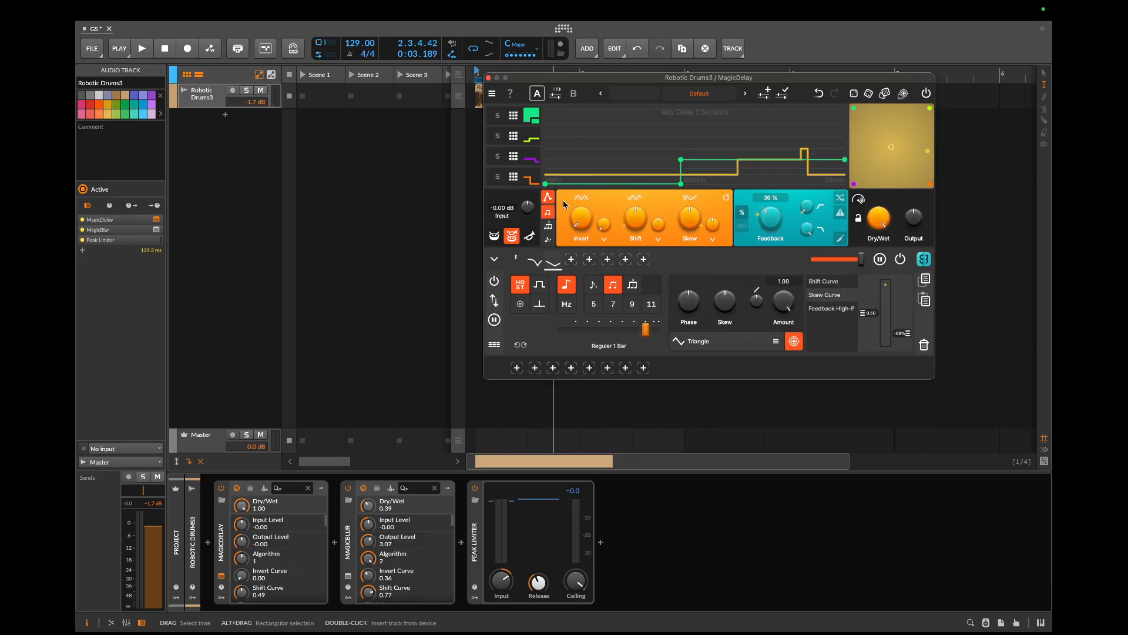
left_click_drag(638, 184, 613, 177)
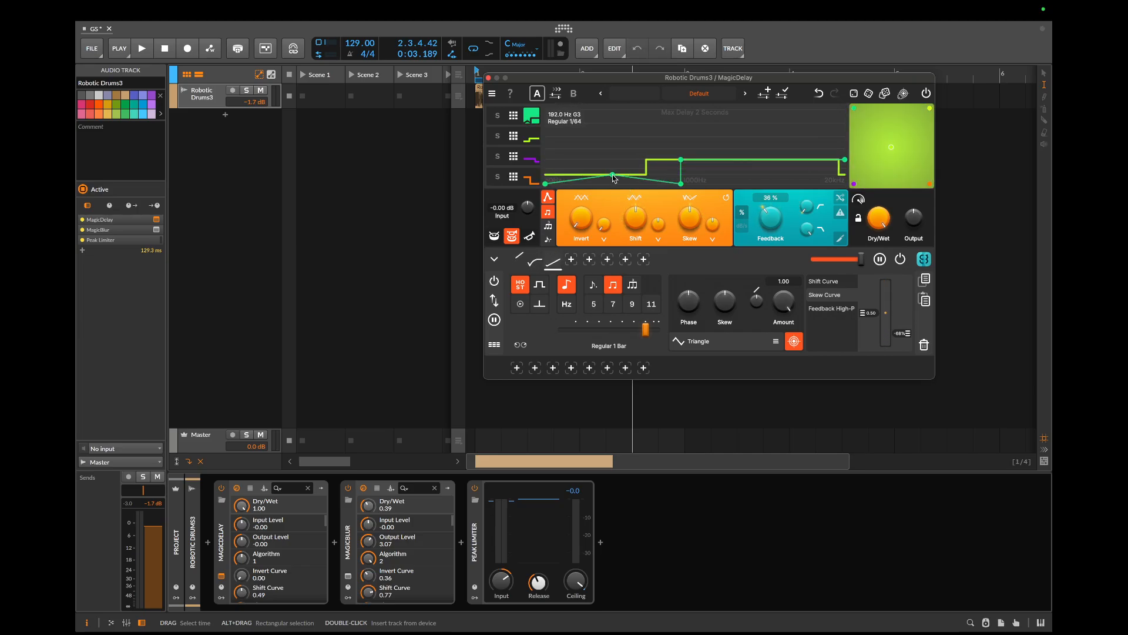
Start playback and switch MagicDelay's cross-feedback (XFeed) on and off again to compare the sound
key("space")
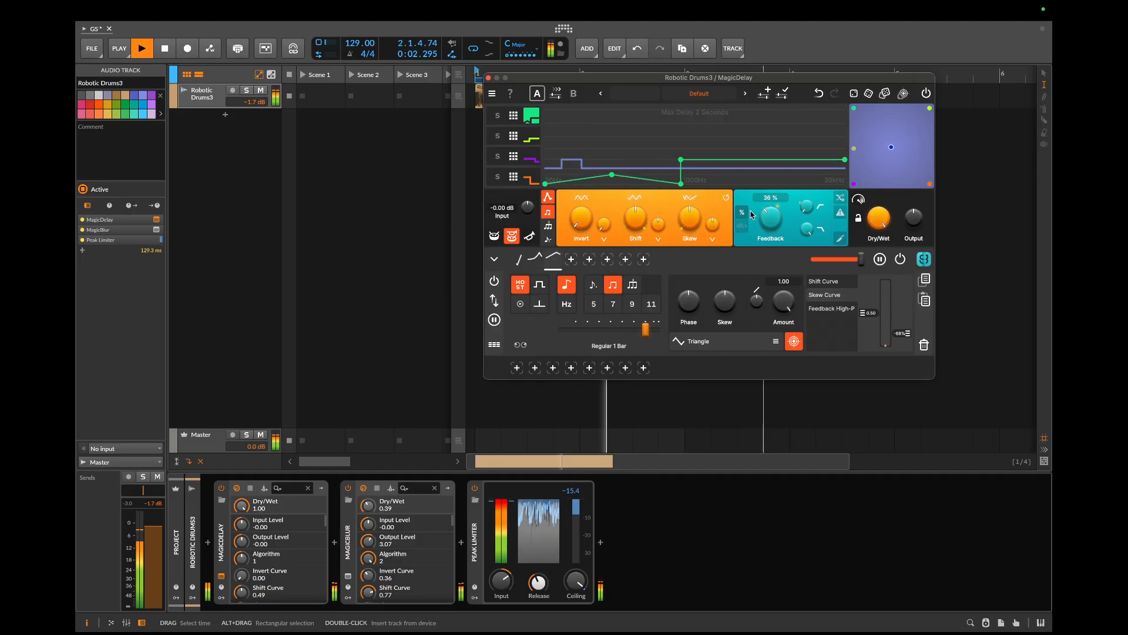
left_click(841, 199)
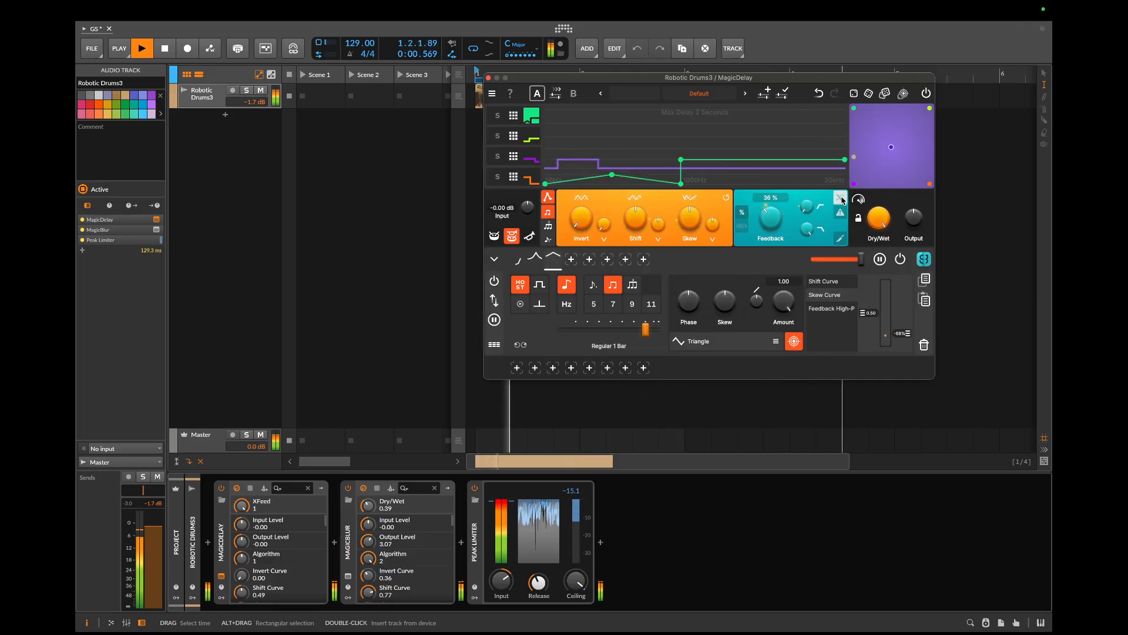
left_click(842, 200)
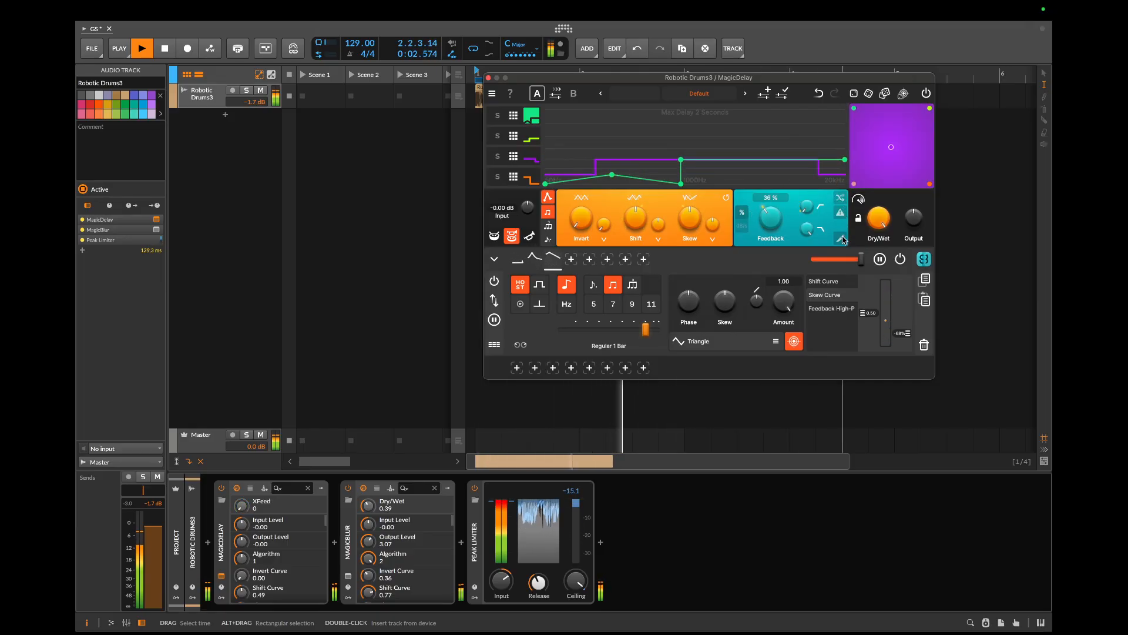
Set MagicDelay's Dry/Wet to 0.54 and its Spread Shift to 0.30, then resume playback
left_click_drag(879, 219, 880, 317)
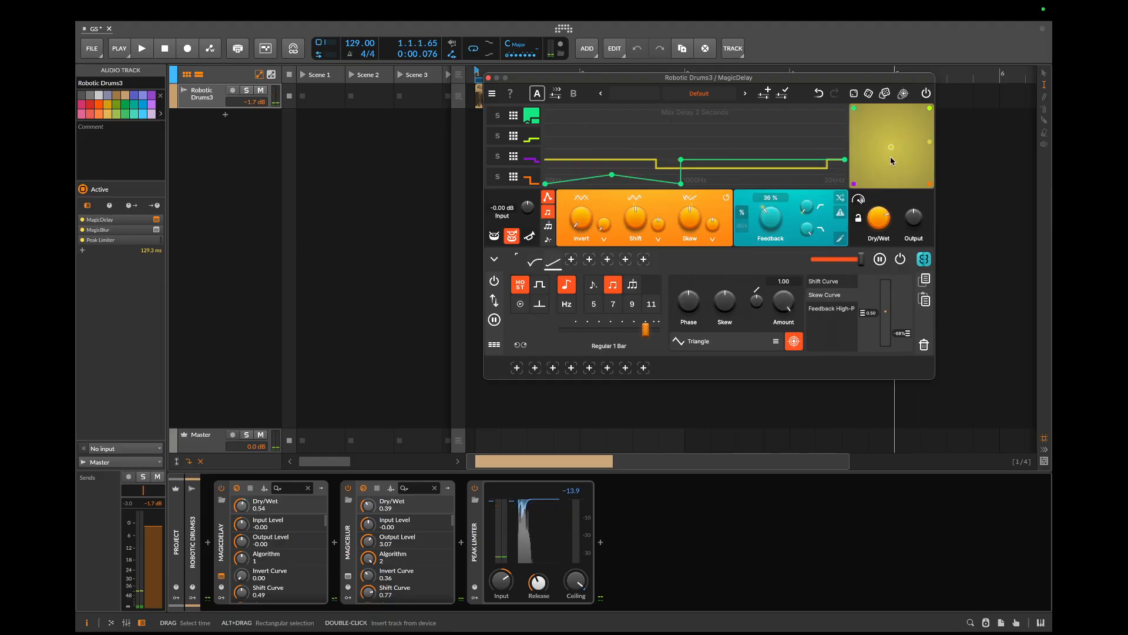
key("space")
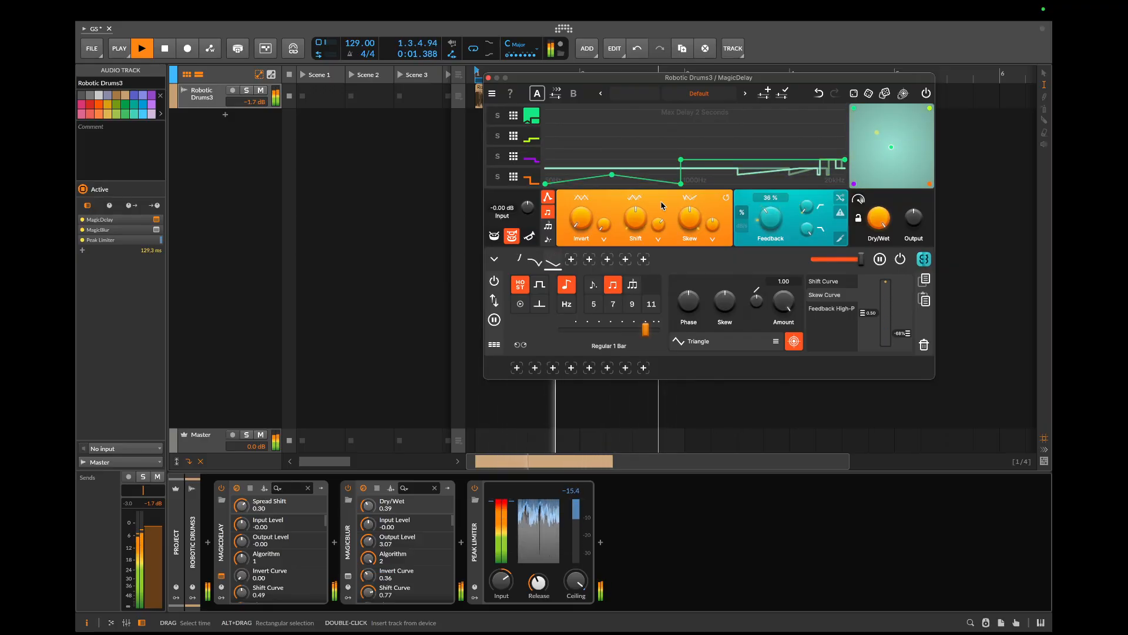
Arrange the MagicBlur and MagicDelay windows side by side, with Dry/Wet at 0.37 in MagicBlur and 0.29 in MagicDelay
left_click(348, 577)
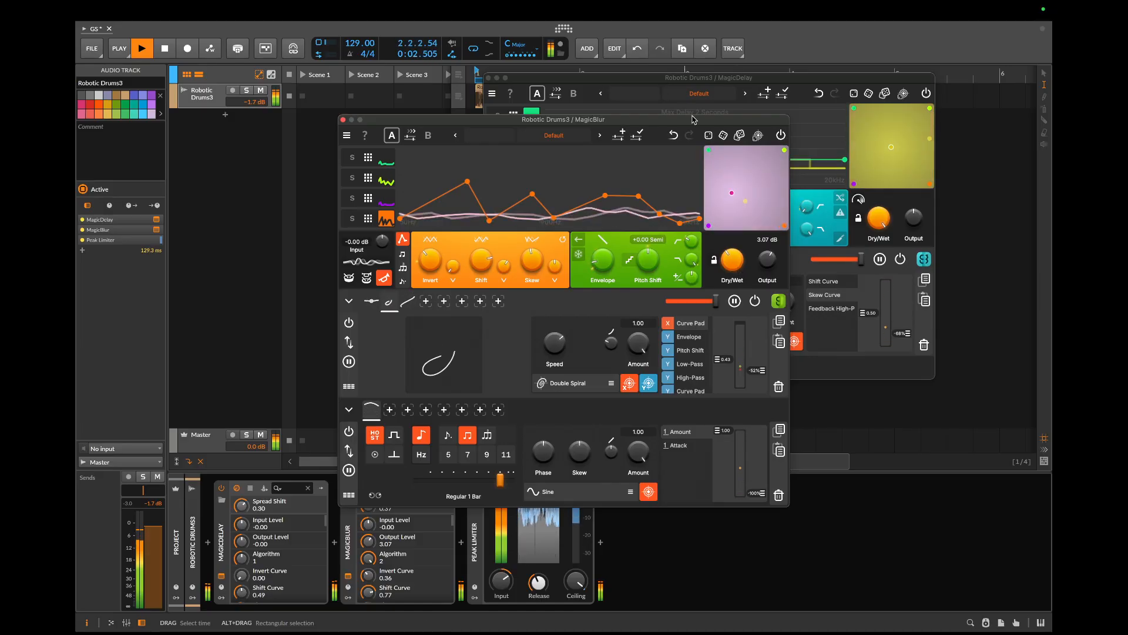
left_click_drag(694, 119, 477, 87)
left_click(608, 85)
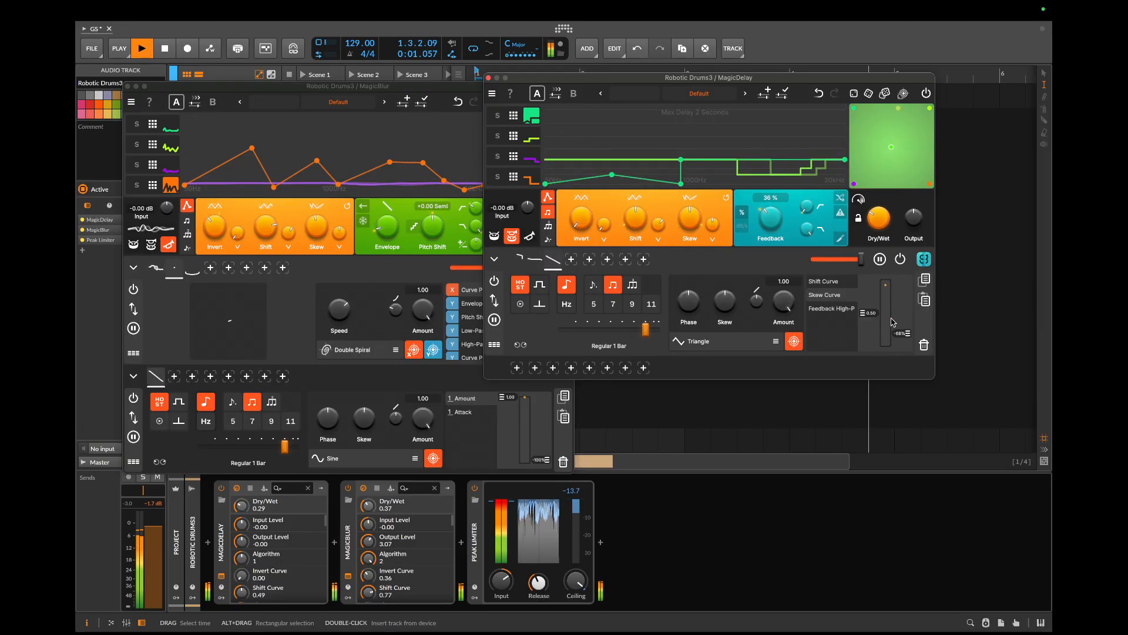
left_click_drag(673, 78, 726, 121)
Bring MagicBlur's window forward, switch its blur Direction to 1 and turn on its parameter help
left_click(522, 106)
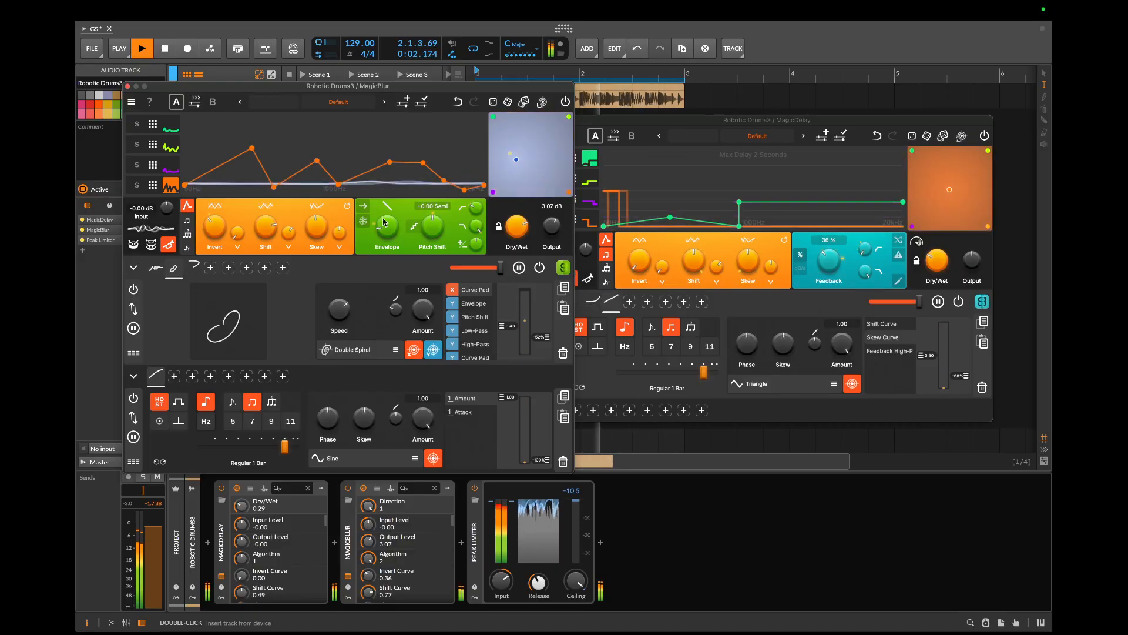
left_click(365, 208)
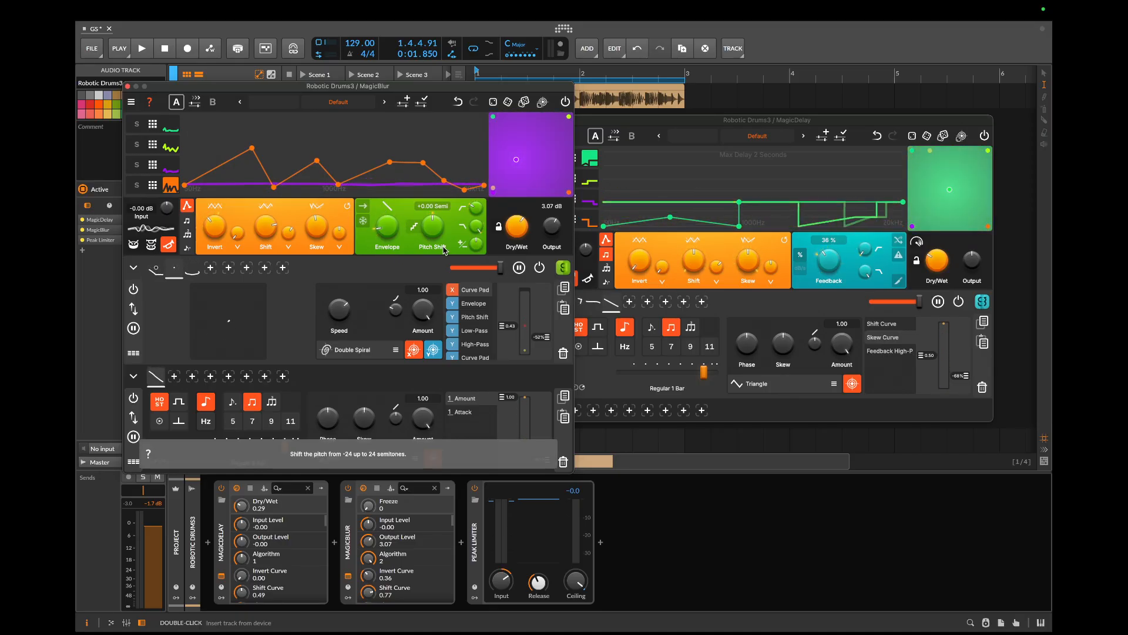
Solo MagicBlur's third and fourth curves in turn during playback, and end with no curve soloed
left_click(139, 186)
key("space")
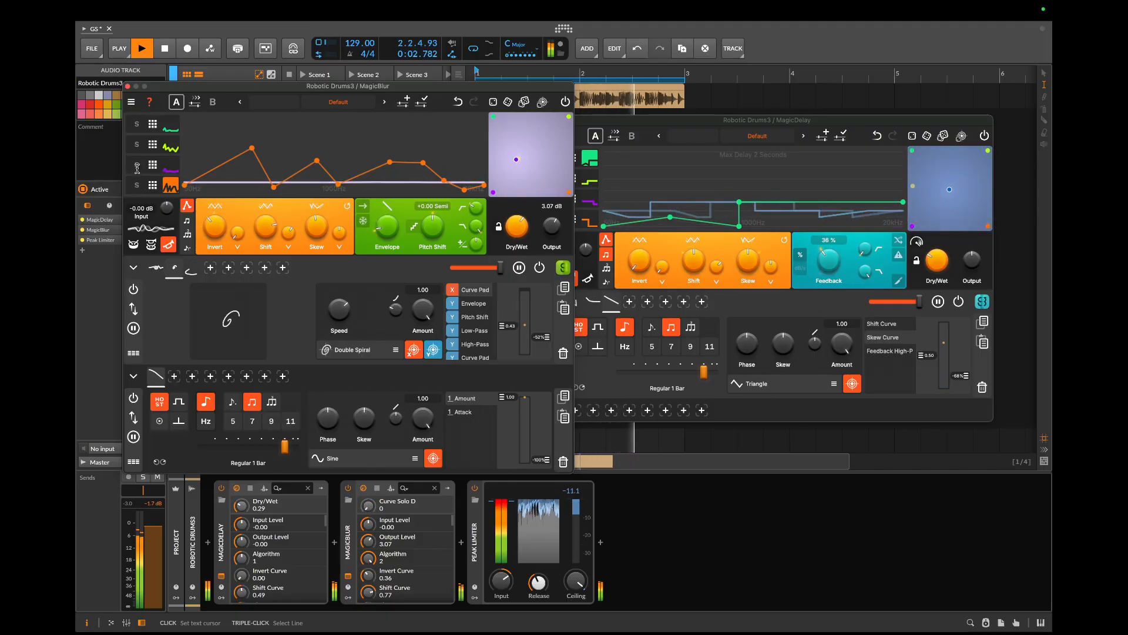
left_click(138, 168)
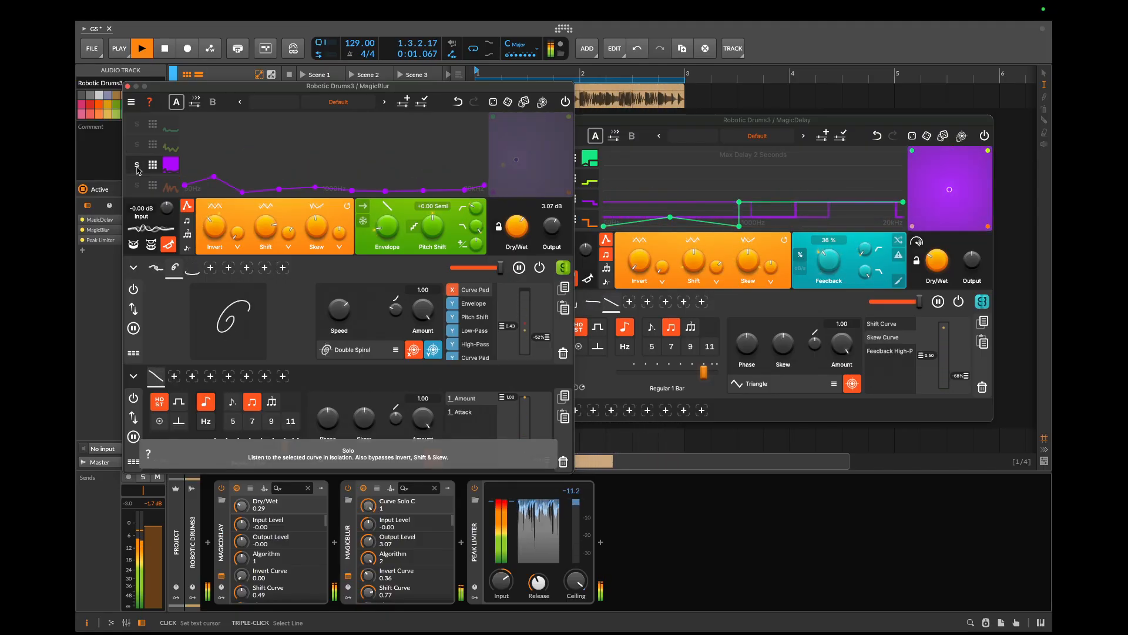
left_click(137, 186)
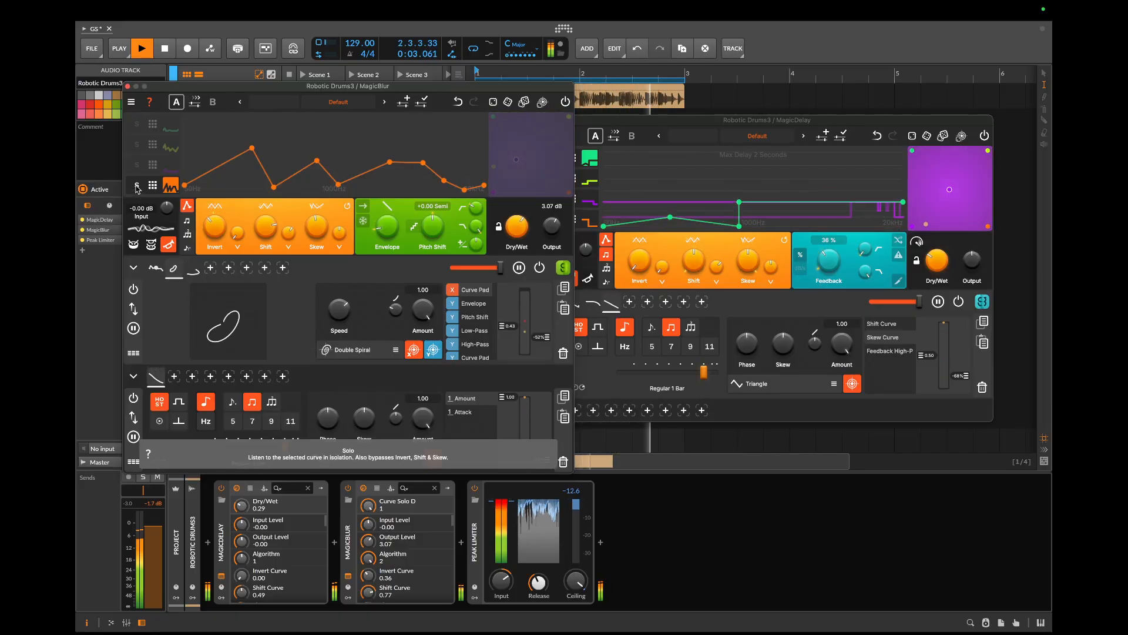
left_click(137, 185)
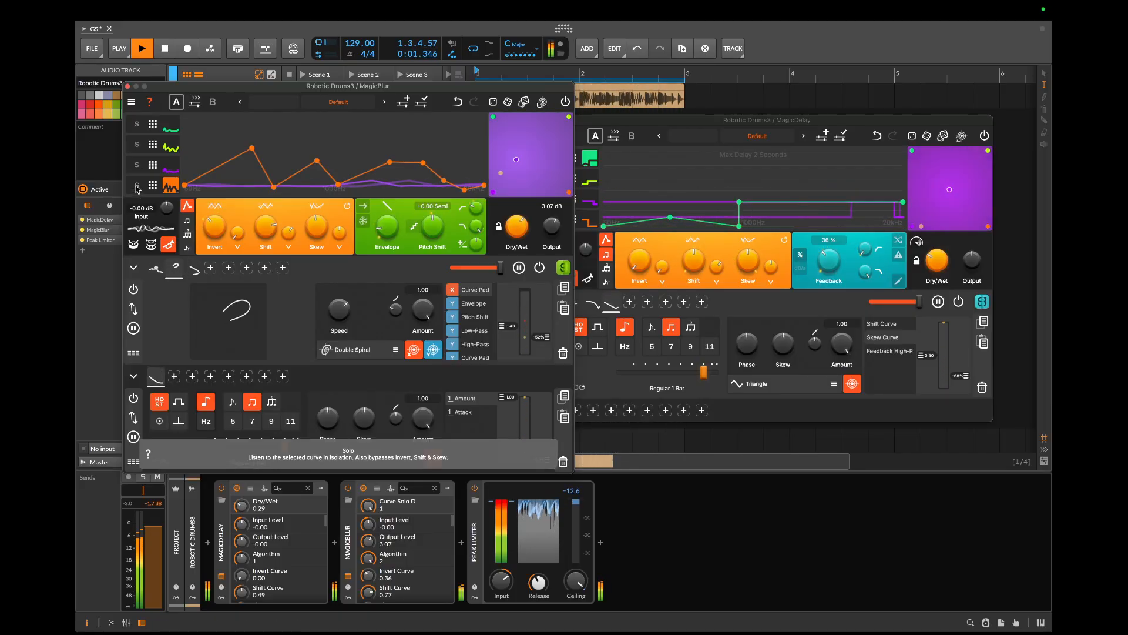
Enable Freeze in MagicBlur and set its Dry/Wet to 0.48 during playback
left_click(362, 220)
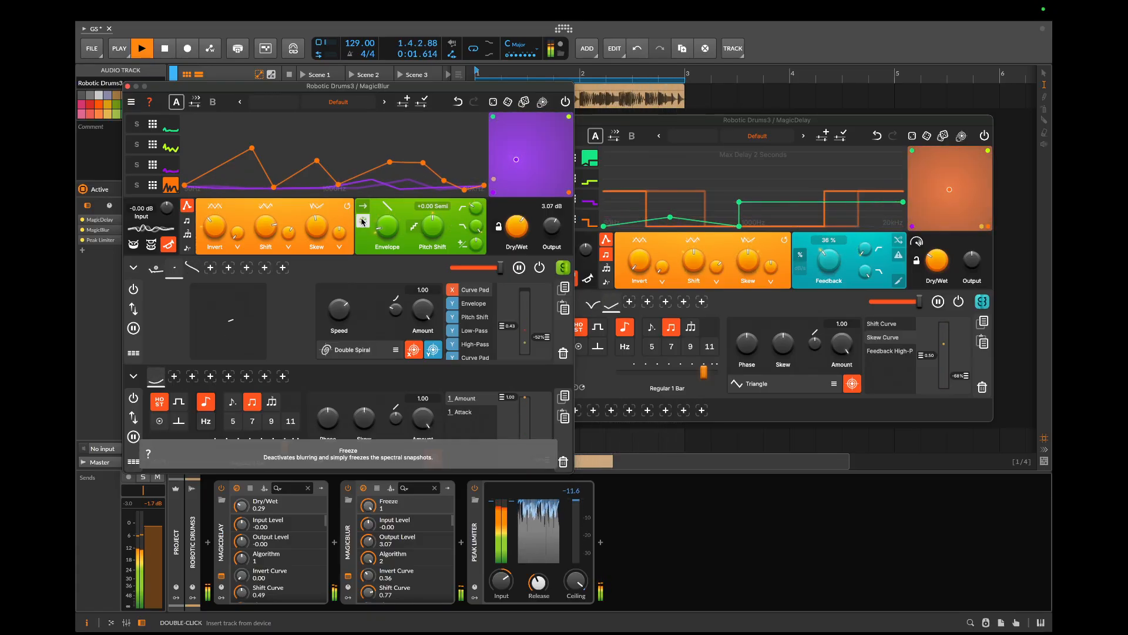
left_click_drag(525, 261, 525, 265)
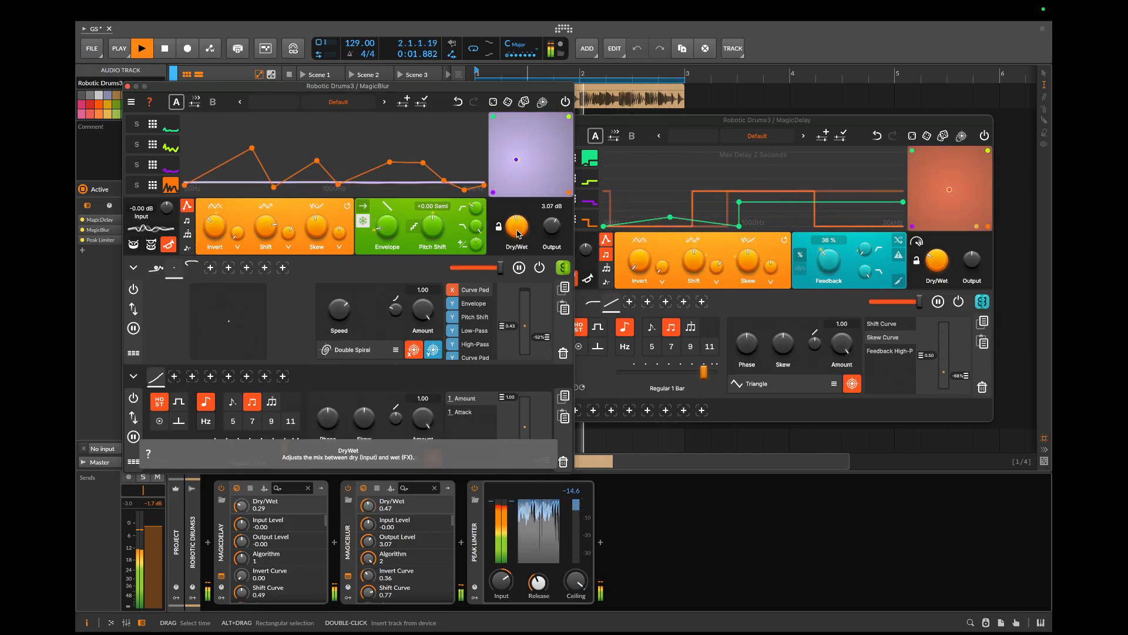
Set MagicDelay's Dry/Wet to 0.39, deactivate the MagicBlur device to hear the delay alone, and stop playback
left_click(948, 150)
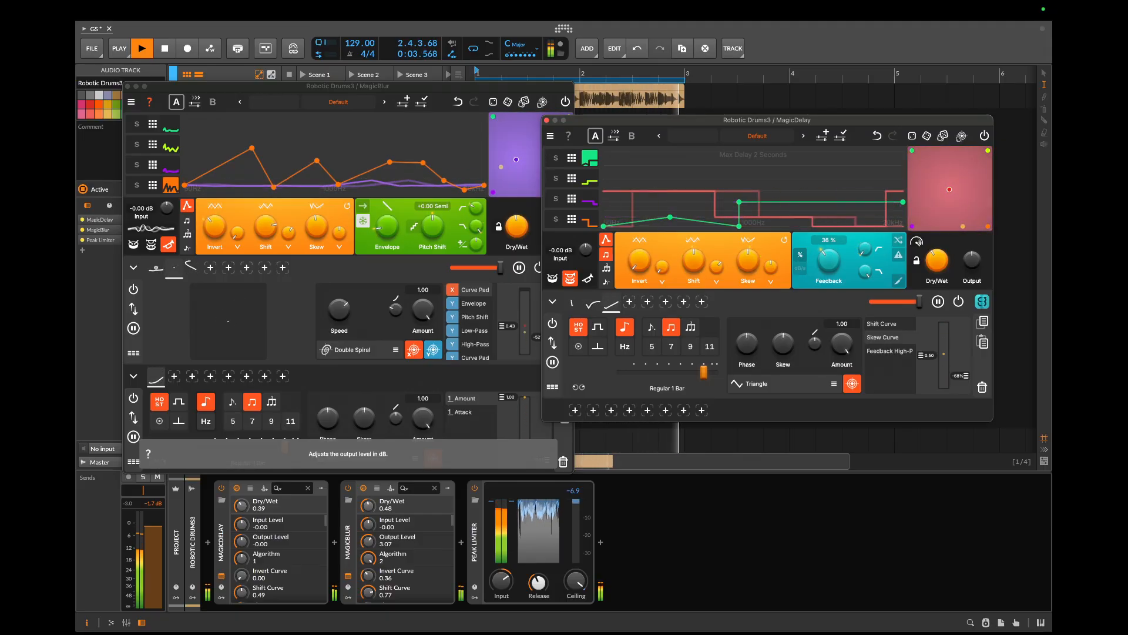
key("space")
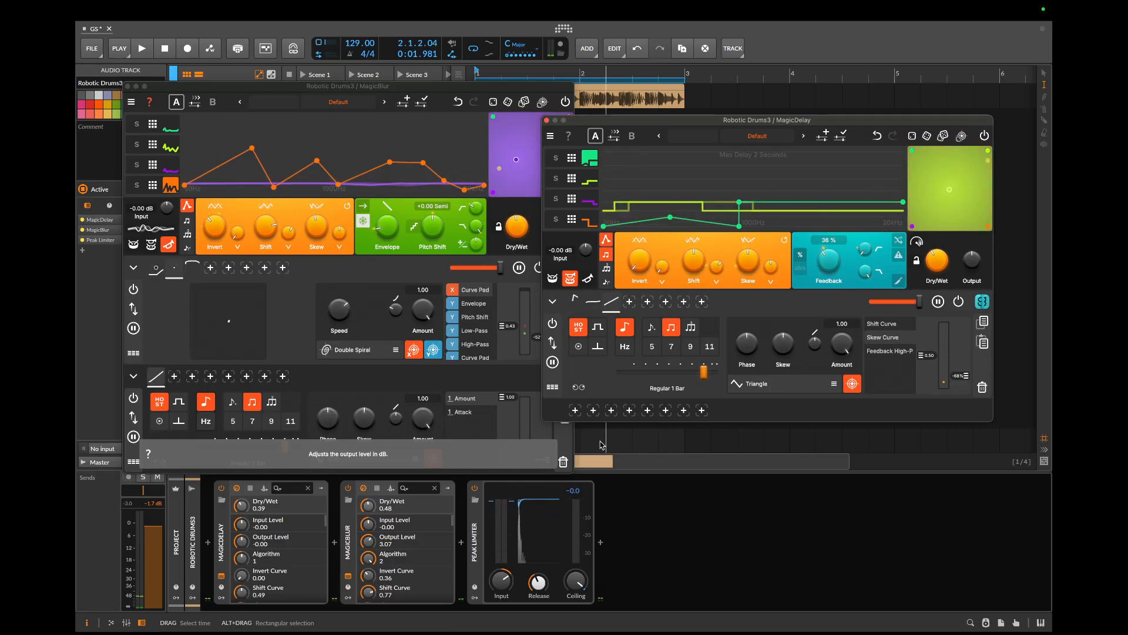
key("space")
left_click(352, 490)
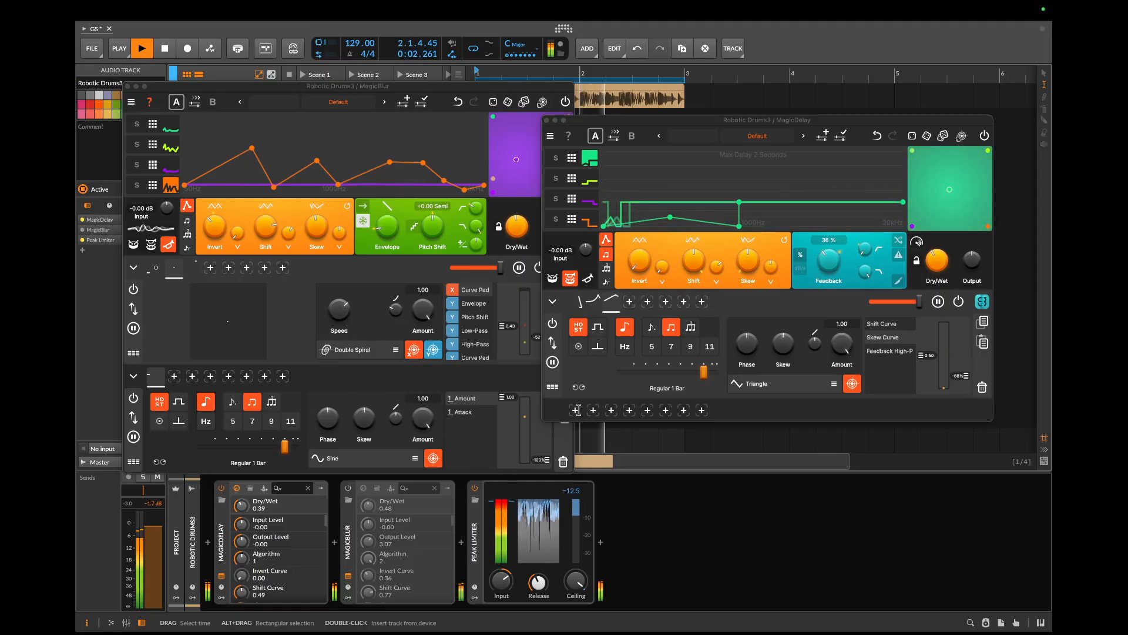
key("space")
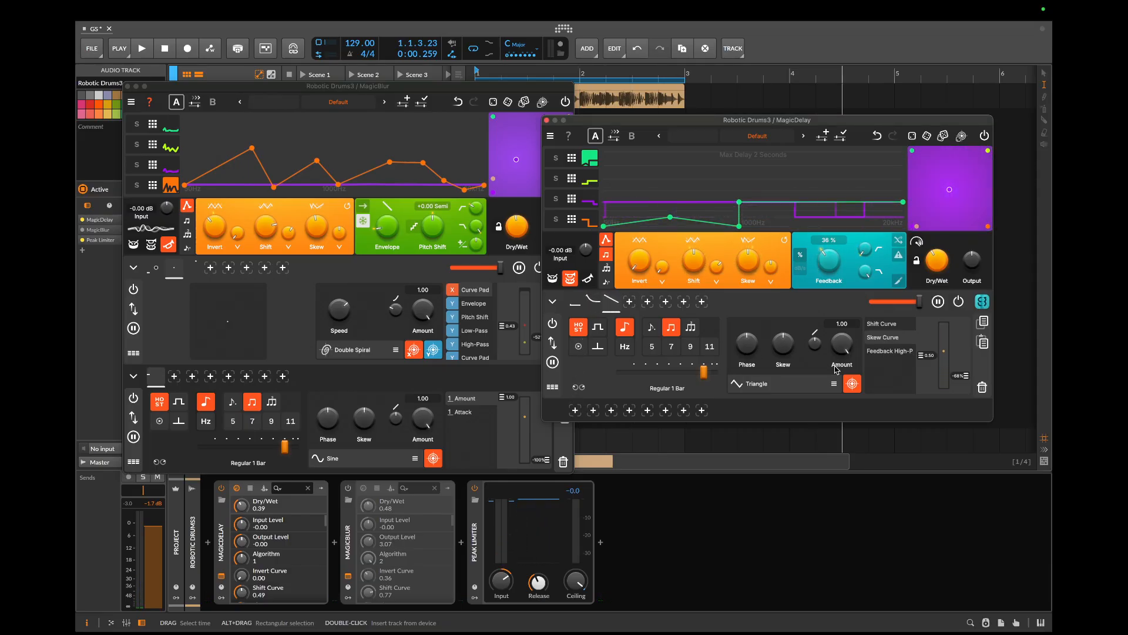
Add a Sine LFO to the first slot of MagicDelay's second modulator row
left_click(853, 388)
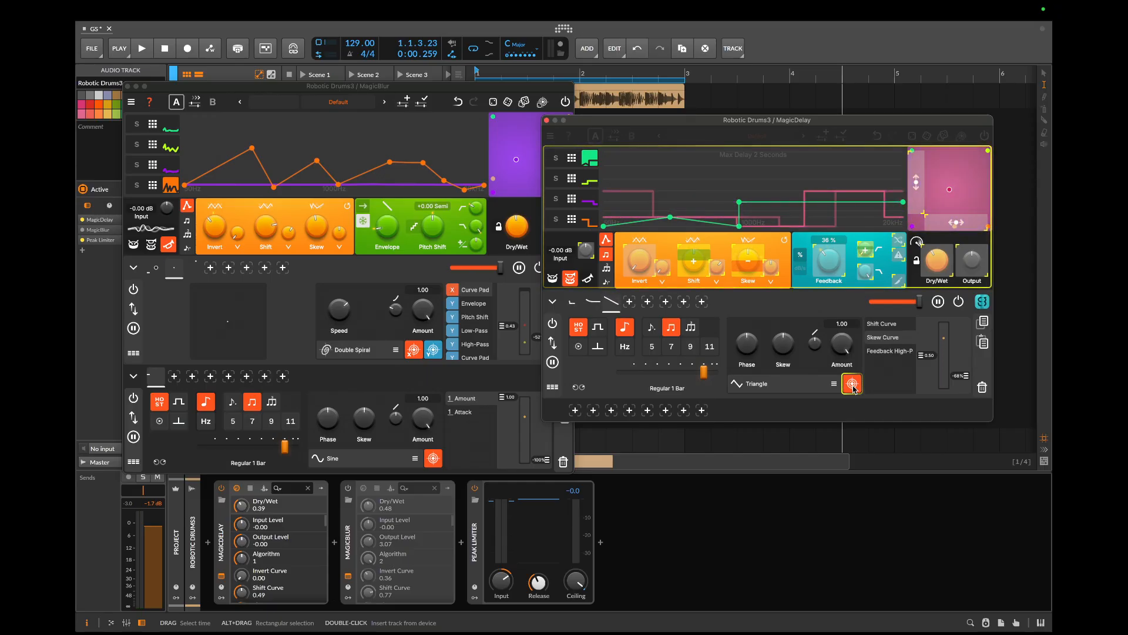
left_click(853, 387)
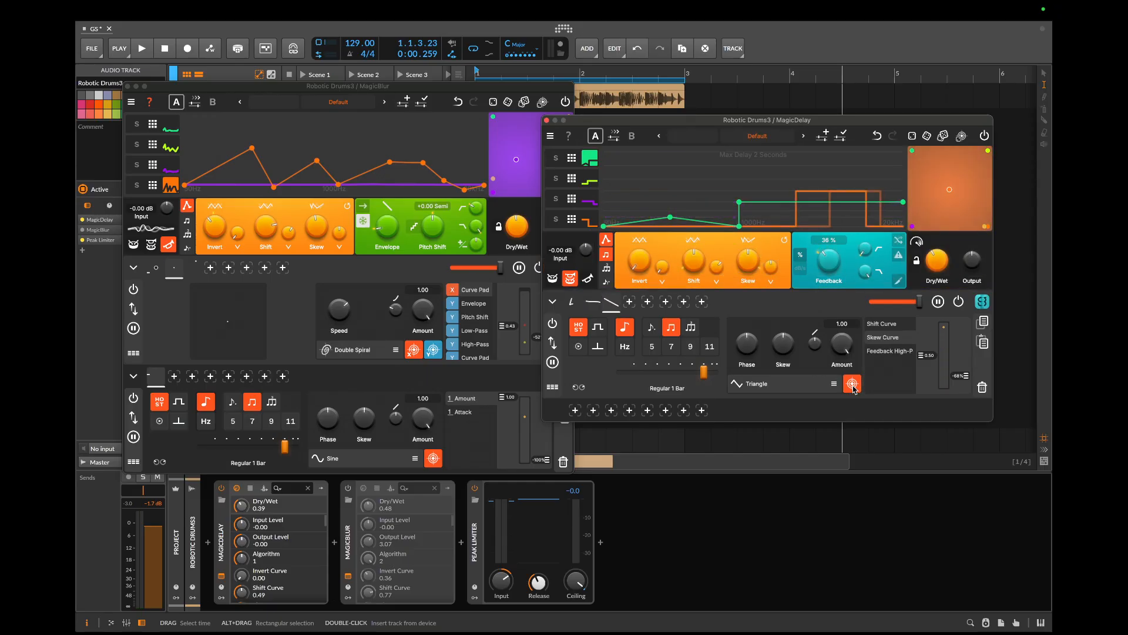
left_click(575, 412)
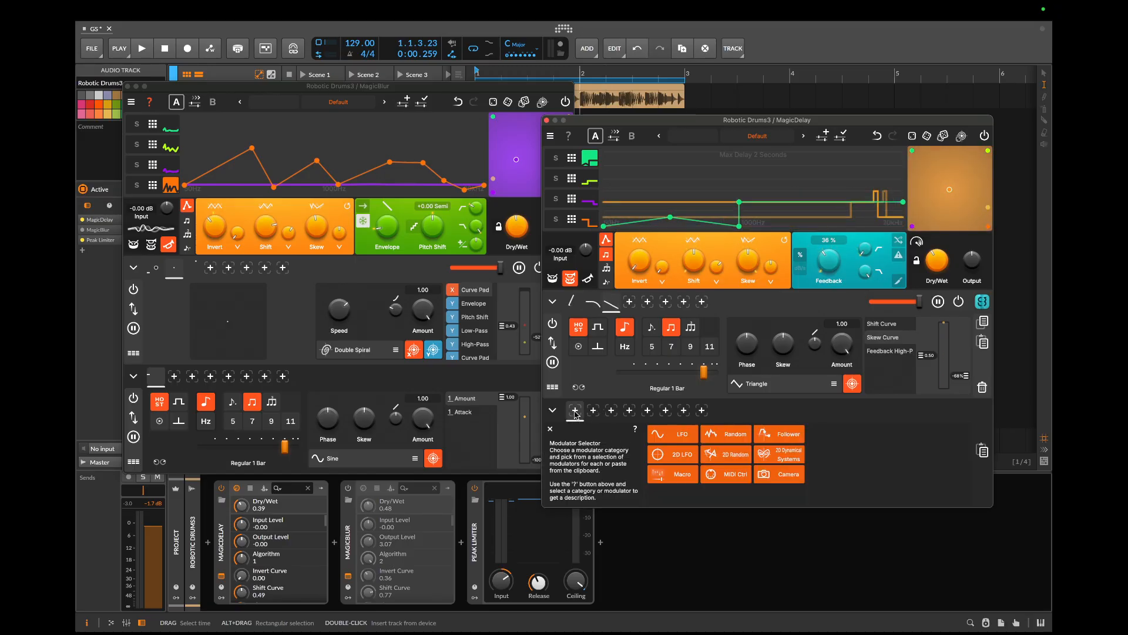
left_click(686, 439)
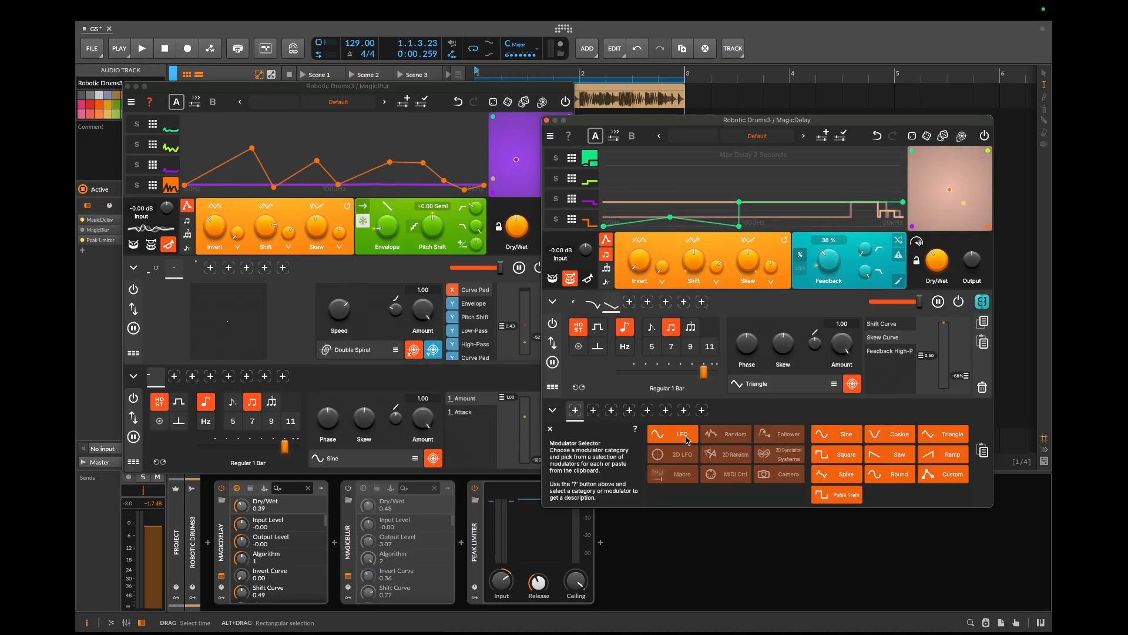
left_click(853, 437)
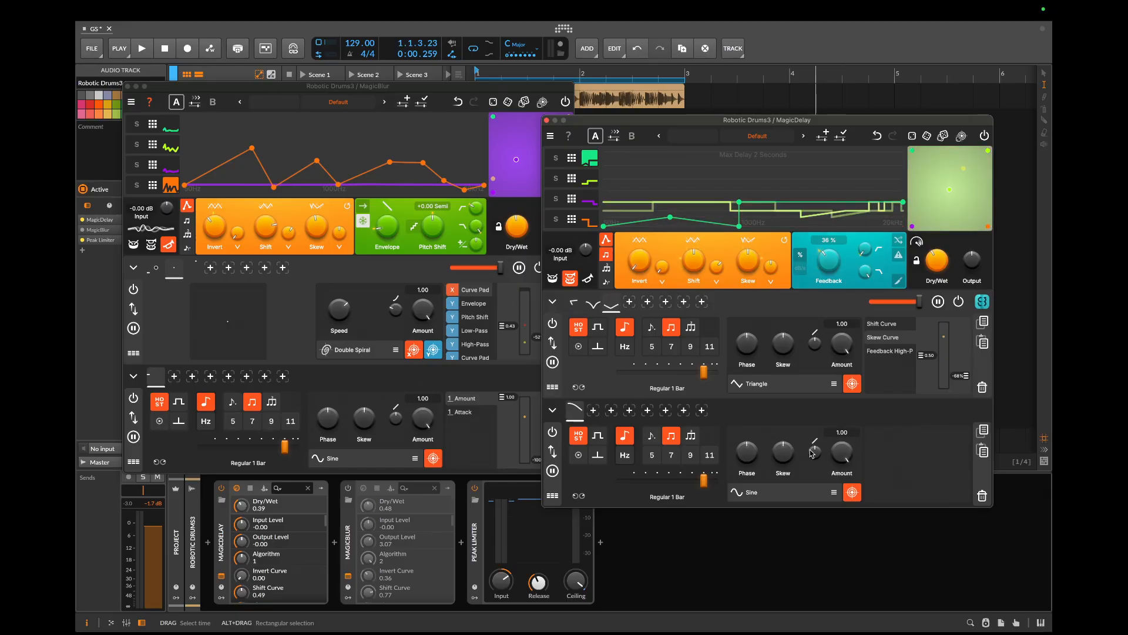
Assign MagicDelay's second-row Sine LFO to the Triangle LFO's time, and set the Sine LFO's rate to Regular 4 Bars during playback
left_click(852, 493)
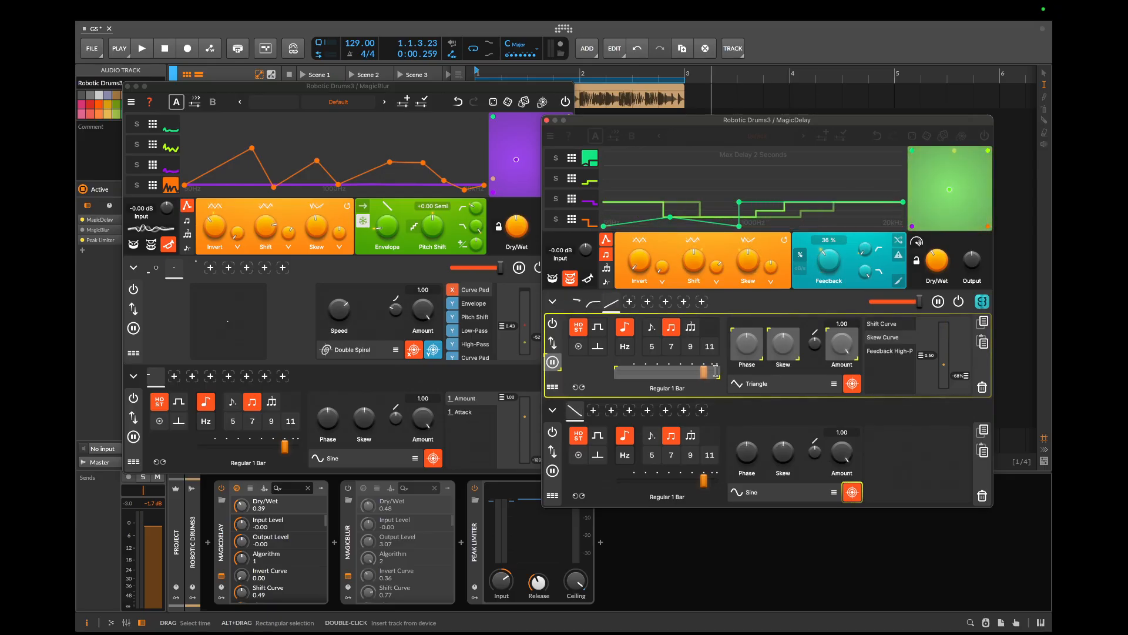
left_click_drag(716, 371, 686, 379)
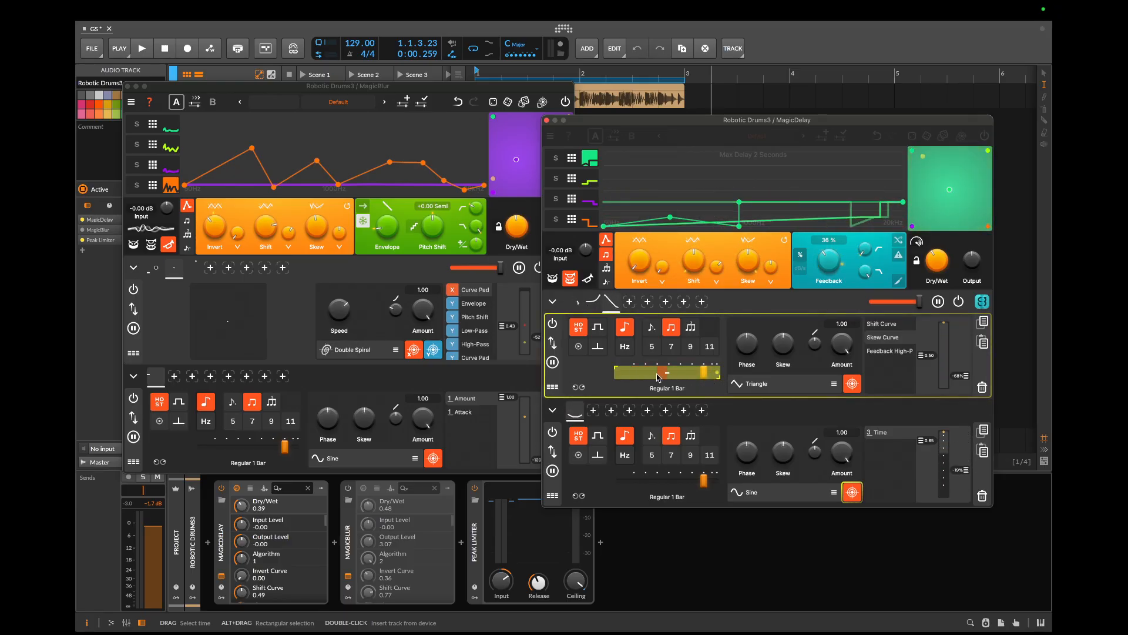
key("space")
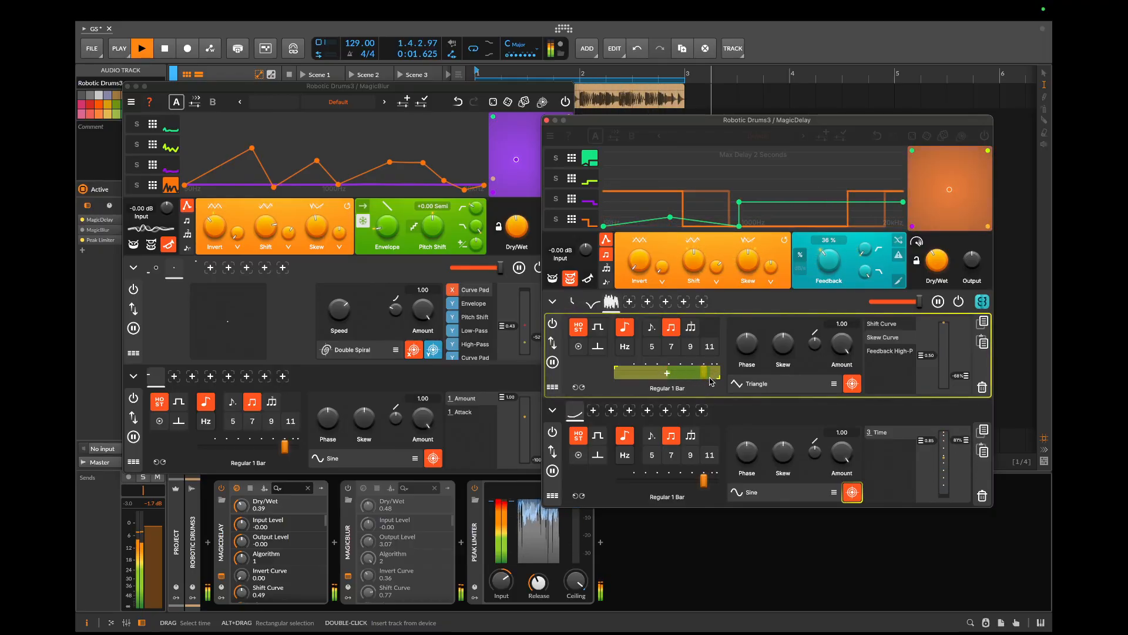
left_click_drag(705, 481, 727, 483)
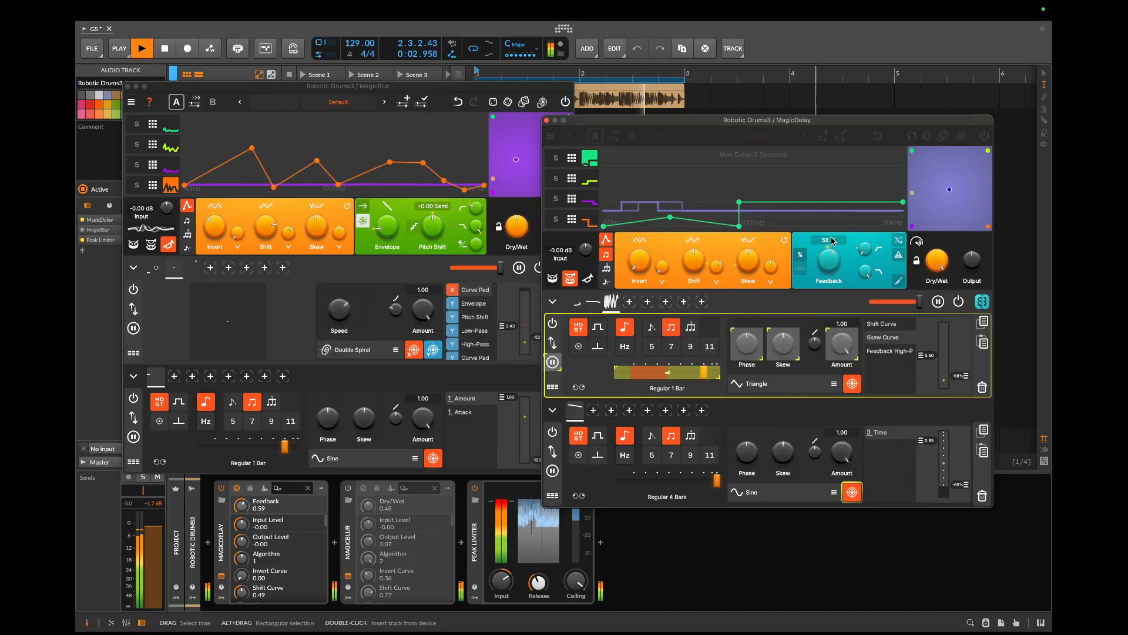
Reactivate the MagicBlur device and set its Dry/Wet to 0.38 during playback
left_click(349, 489)
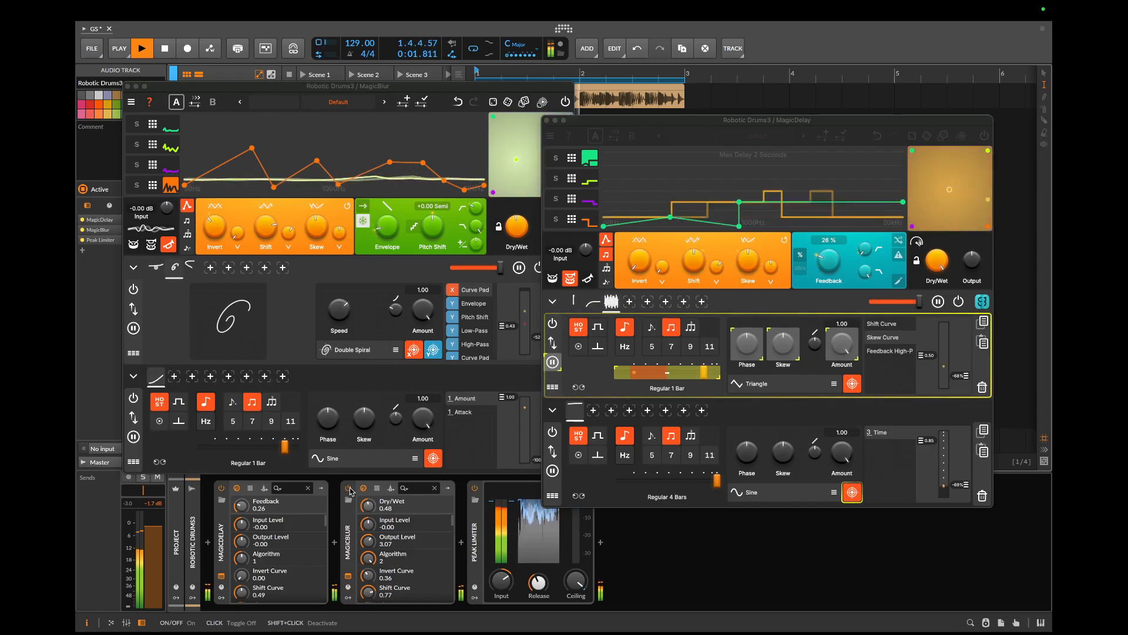
mouse_move(518, 228)
left_mouse_down()
mouse_move(521, 329)
mouse_move(520, 244)
left_mouse_up()
left_click(952, 257)
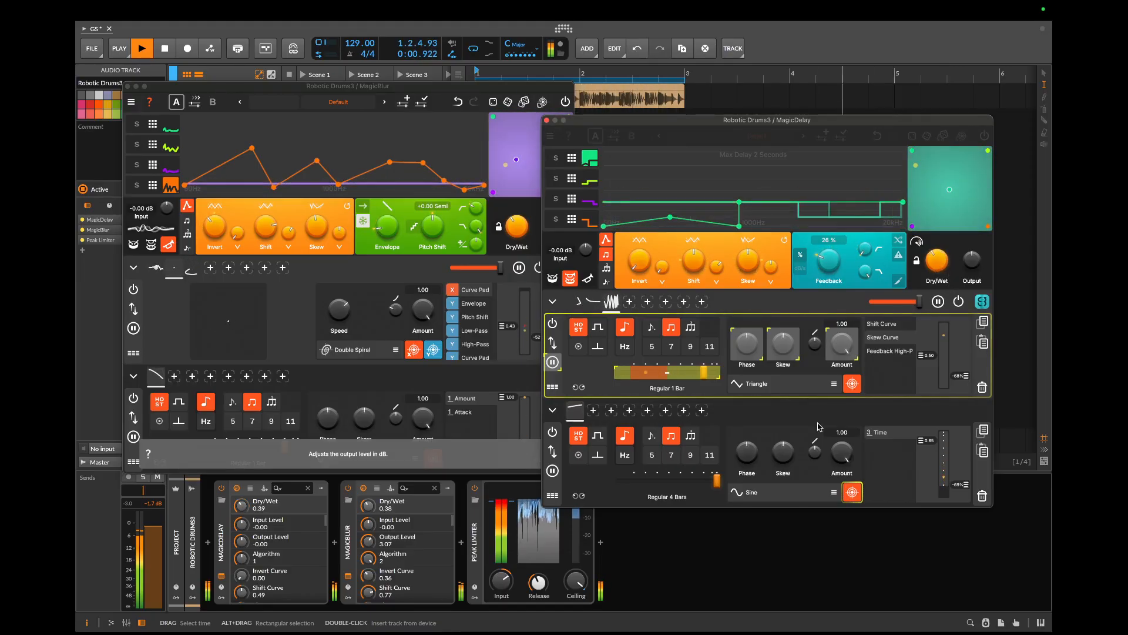
Set the Sine LFO's modulation depth on Time to 0.74 and the Triangle LFO's rate to Regular 1/2
mouse_move(932, 445)
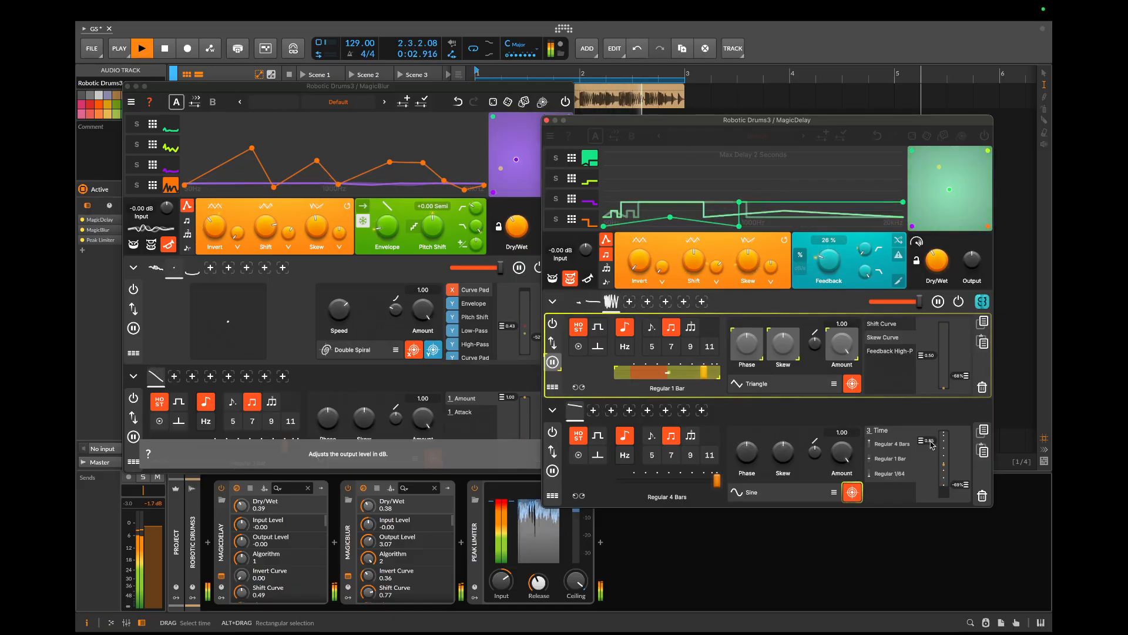
left_click_drag(933, 445, 953, 479)
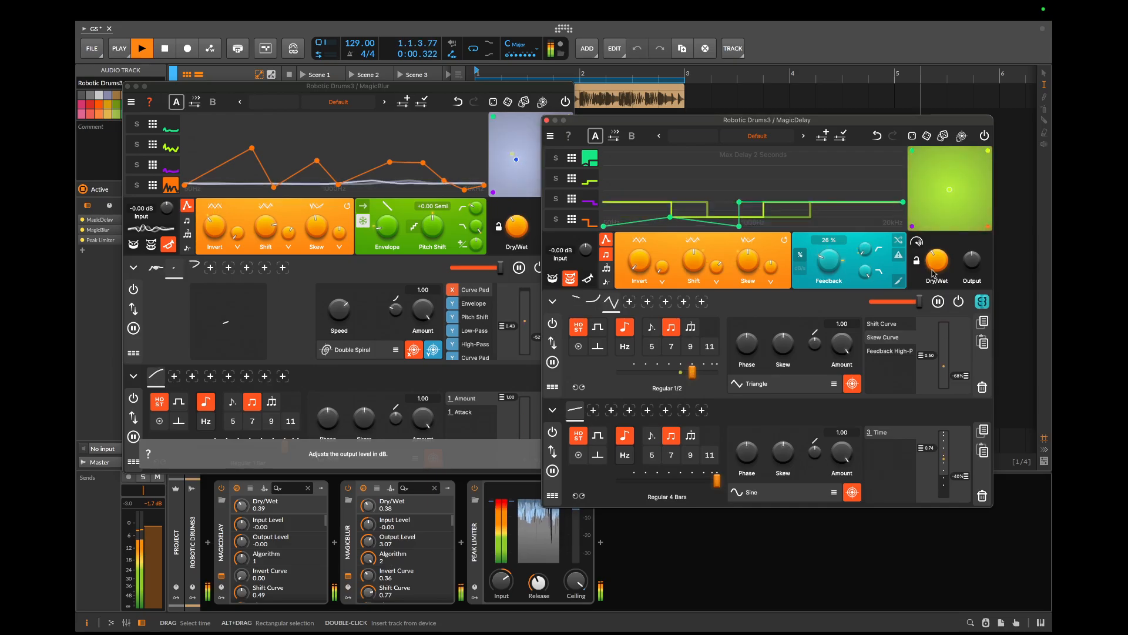
Audition MagicDelay with Dry/Wet at 1.00, return it to 0.39, and stop playback
left_click_drag(933, 269, 931, 461)
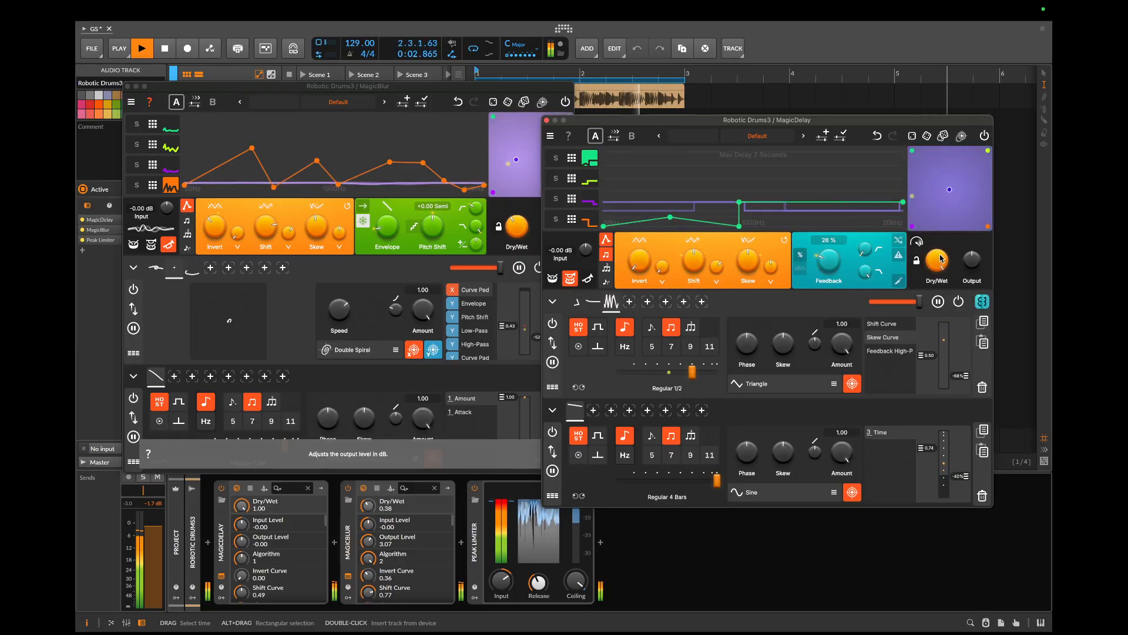
left_click_drag(934, 250, 942, 345)
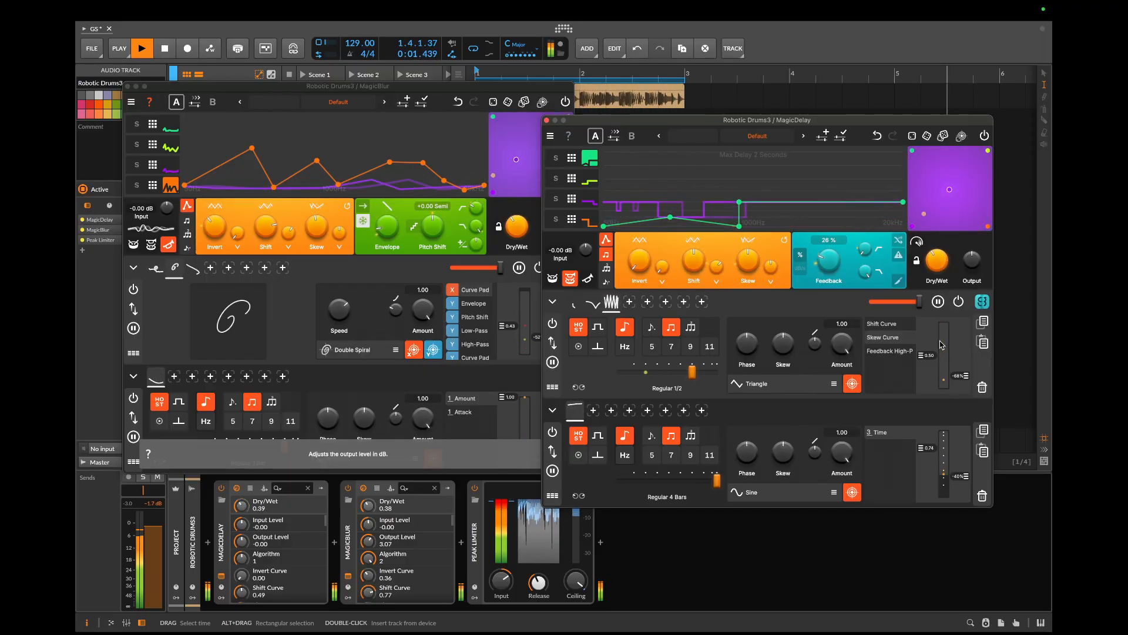
key("space")
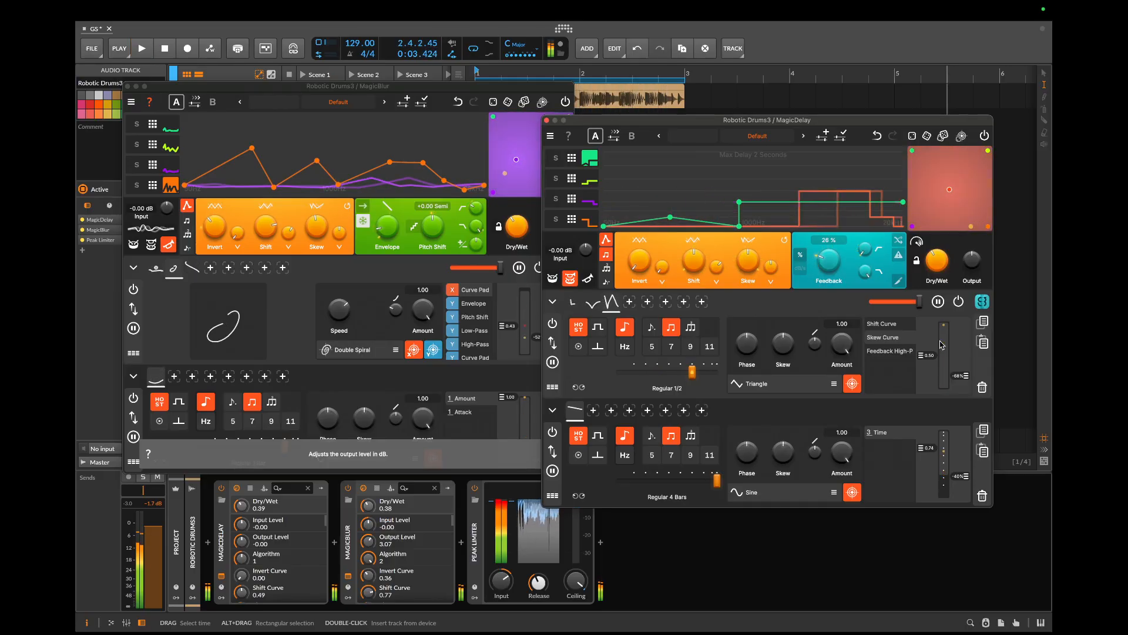